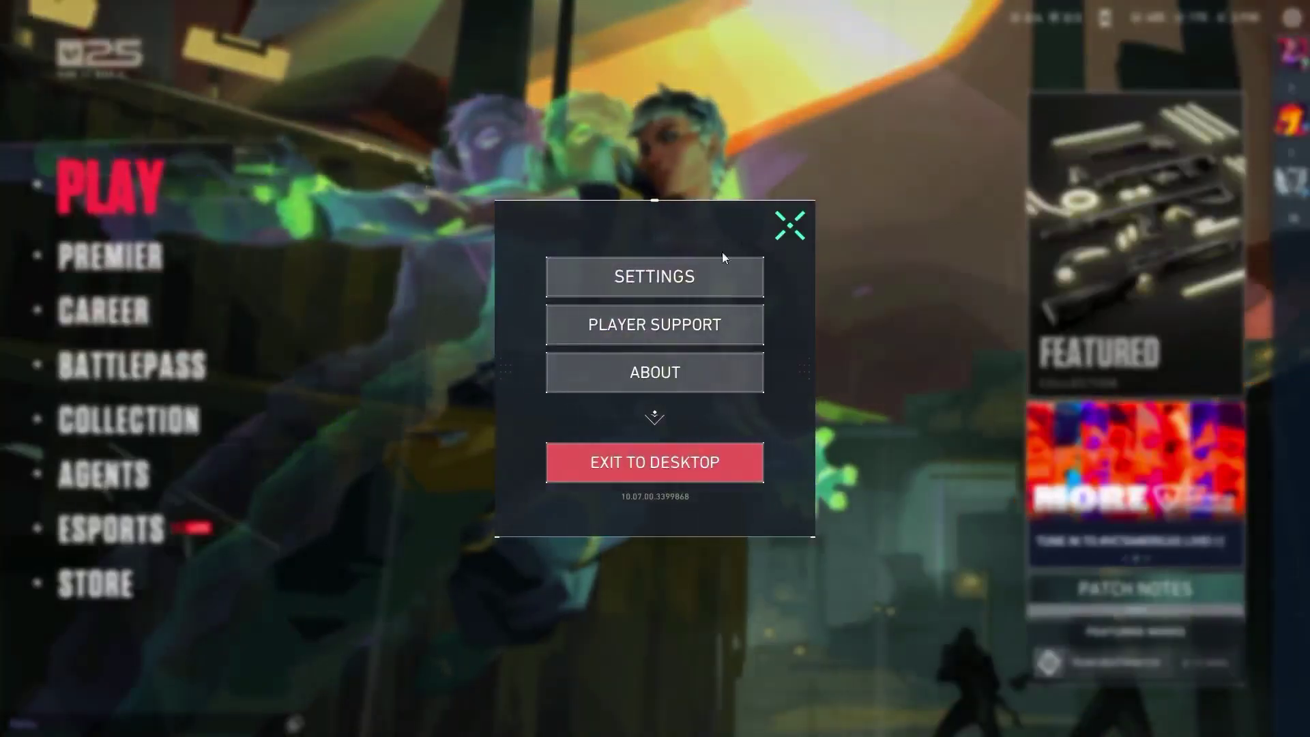
# Step: Switch Valorant's display mode to Fullscreen and confirm the change
pyautogui.click(699, 273)
pyautogui.click(730, 107)
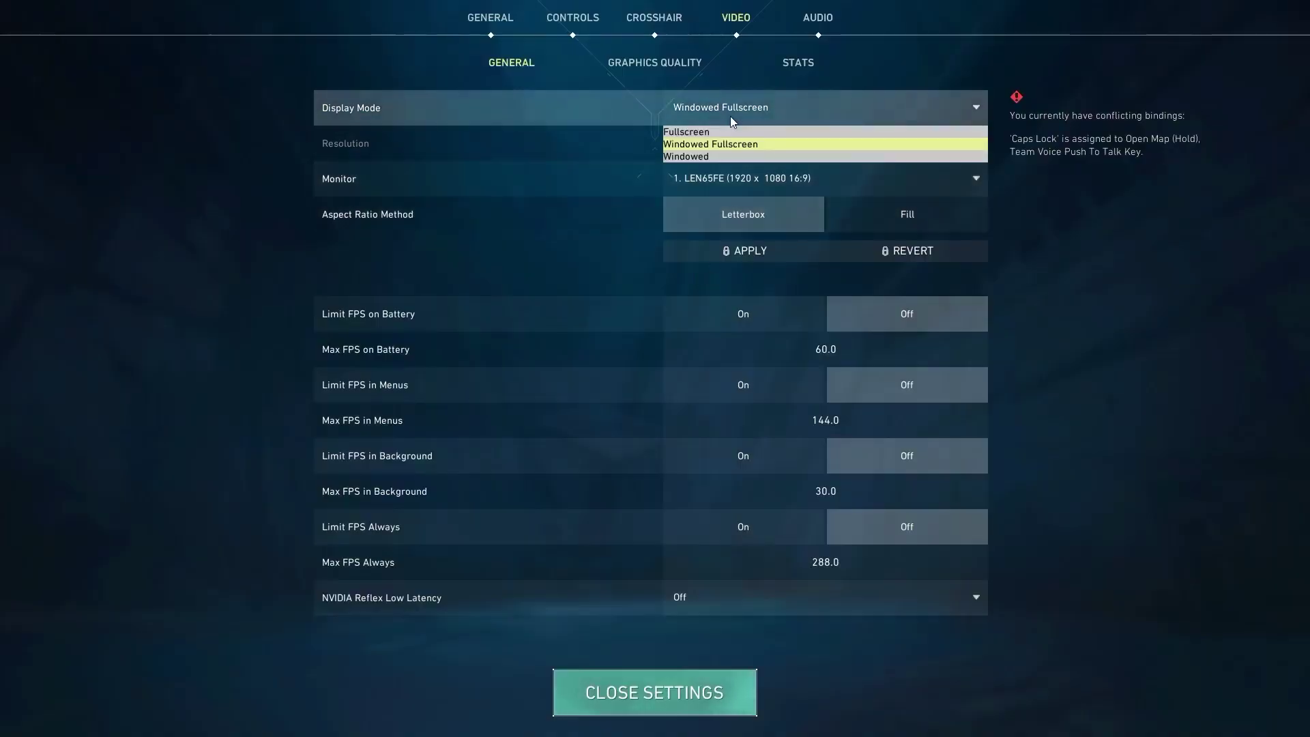
pyautogui.click(710, 129)
pyautogui.click(747, 250)
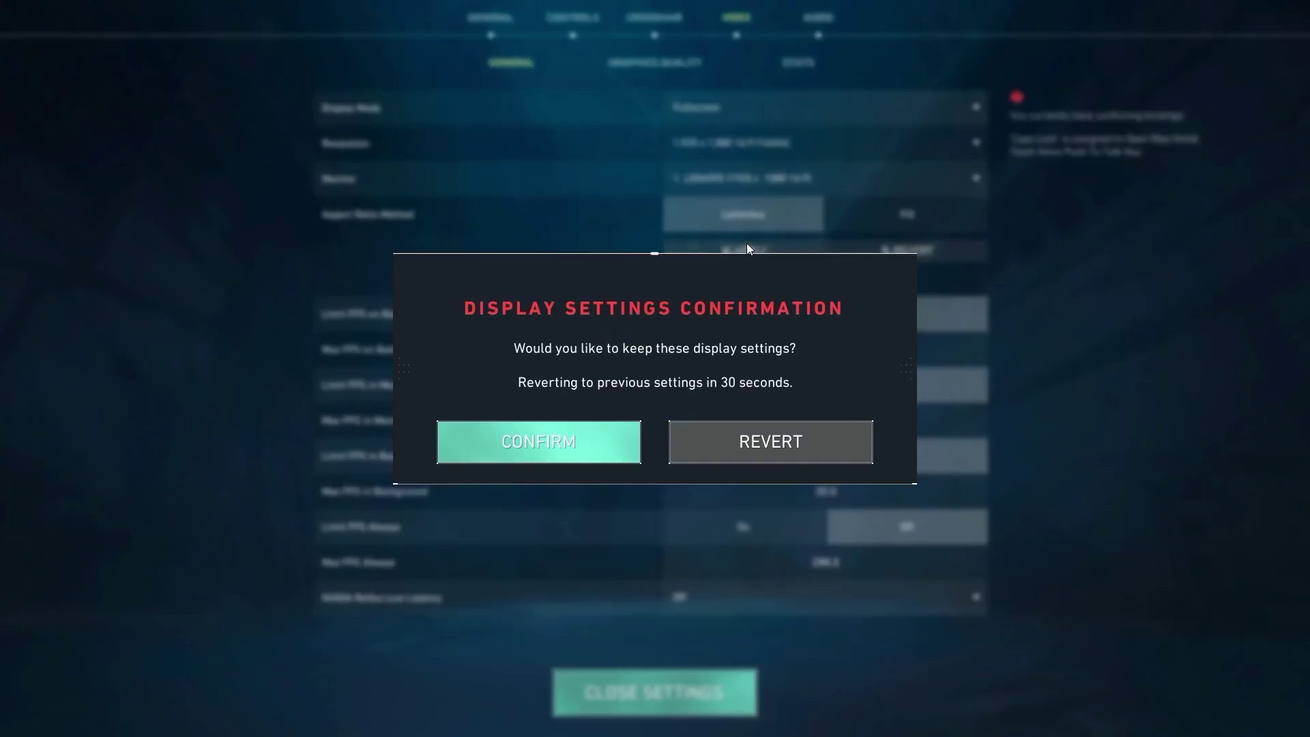
pyautogui.click(627, 427)
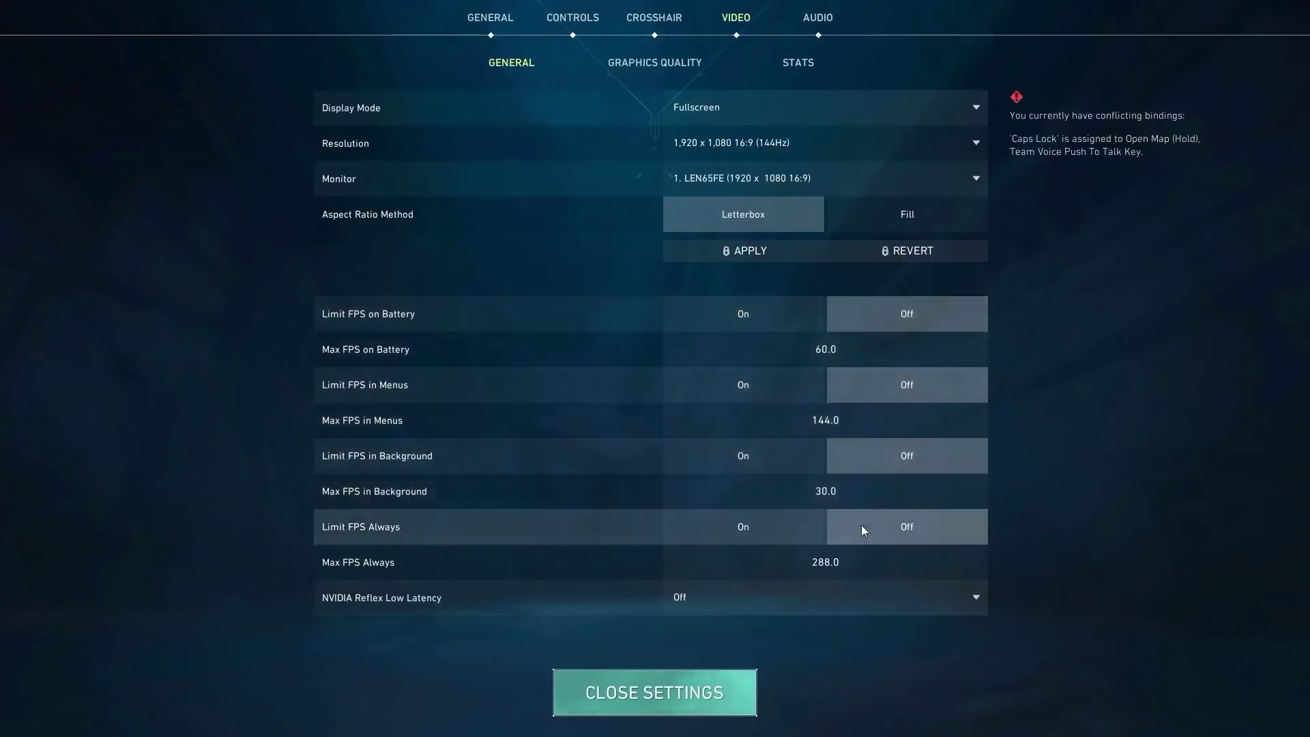
# Step: Set Limit FPS to Always On and NVIDIA Reflex Low Latency to On
pyautogui.click(812, 527)
pyautogui.click(828, 596)
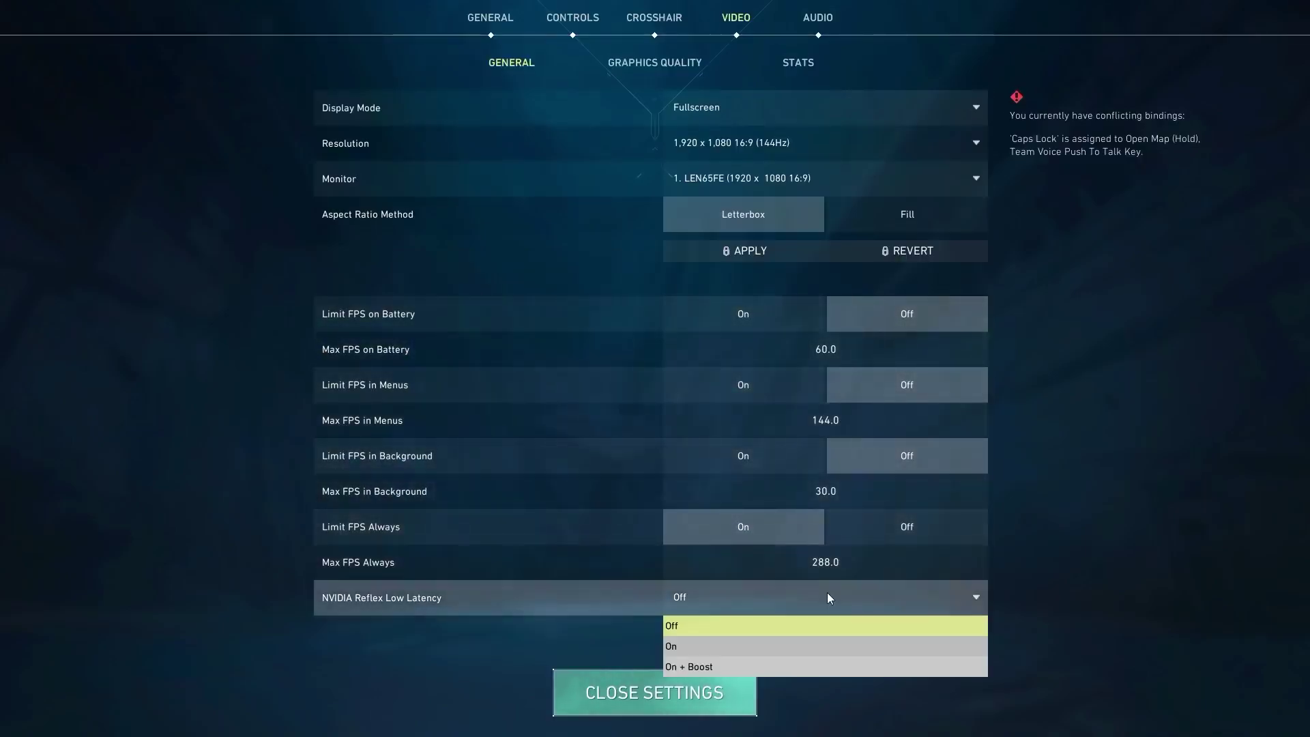
pyautogui.click(699, 645)
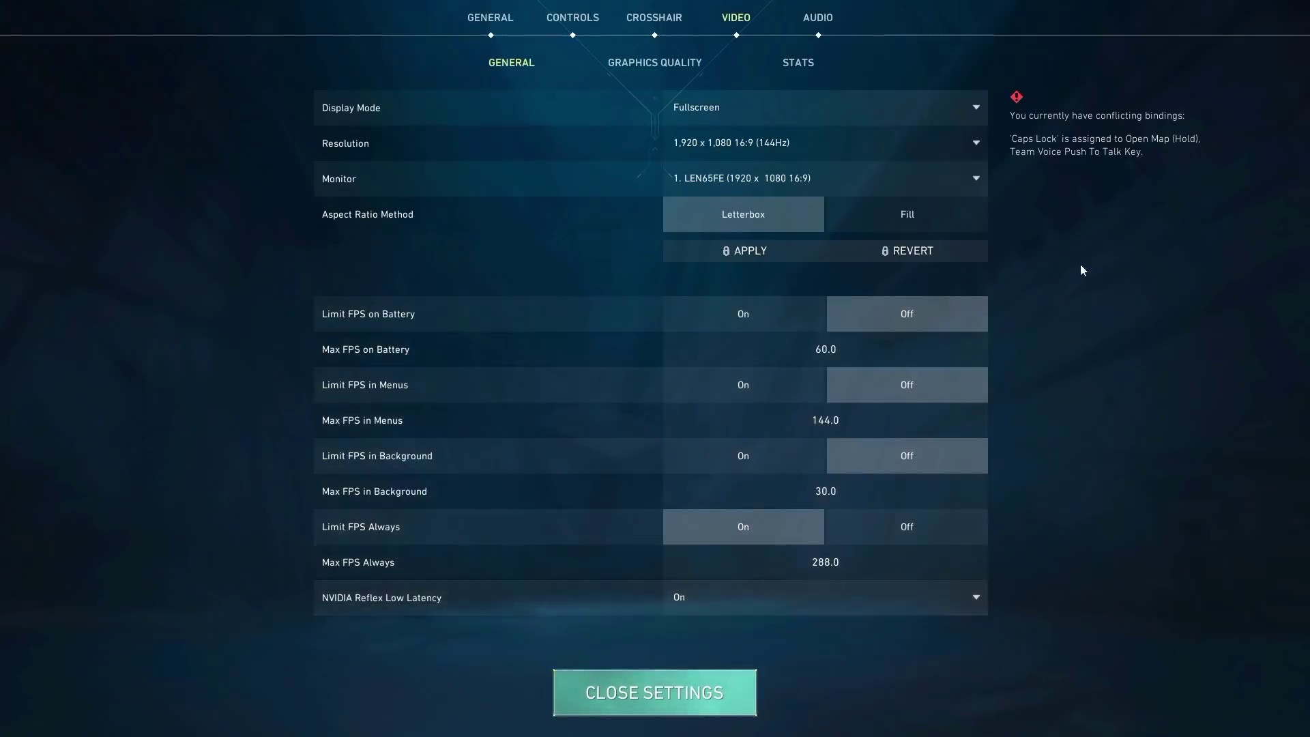
# Step: Set Material, Texture, Detail and UI Quality to Low; turn Vignette and VSync off
pyautogui.click(671, 63)
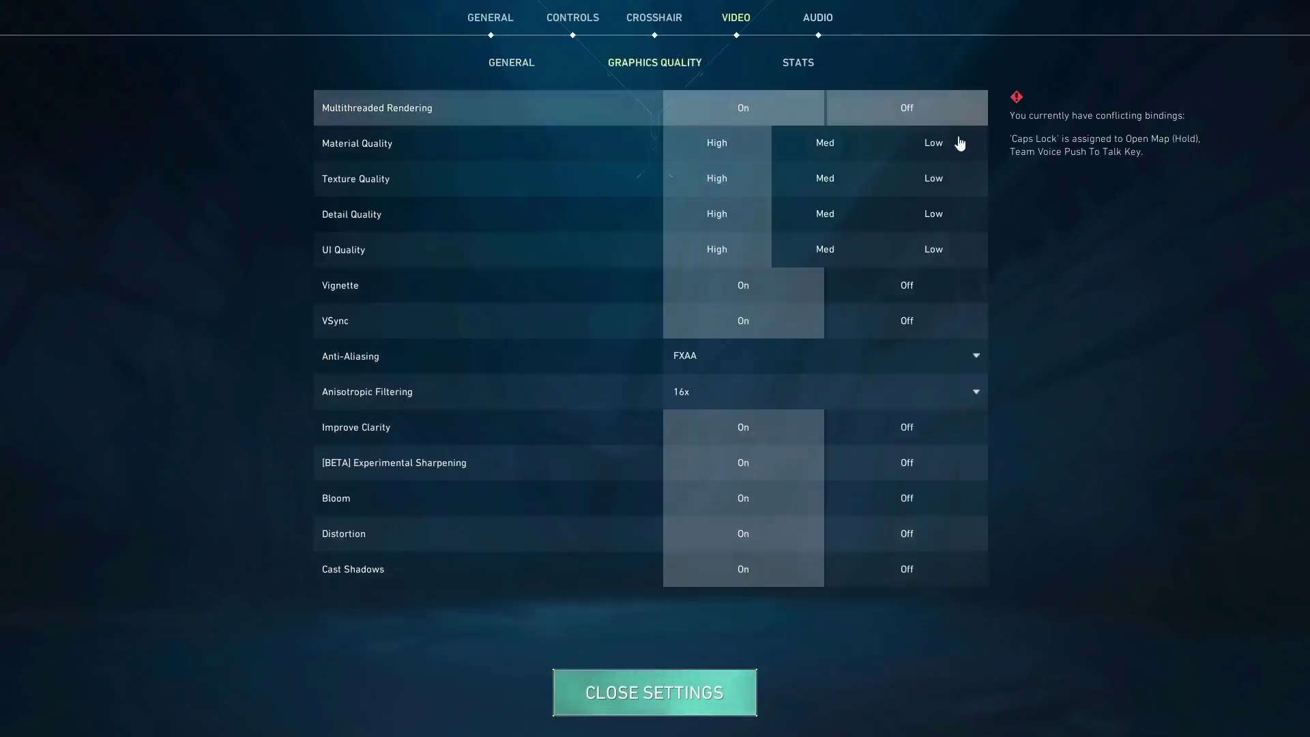
pyautogui.click(936, 143)
pyautogui.click(932, 178)
pyautogui.click(923, 213)
pyautogui.click(921, 247)
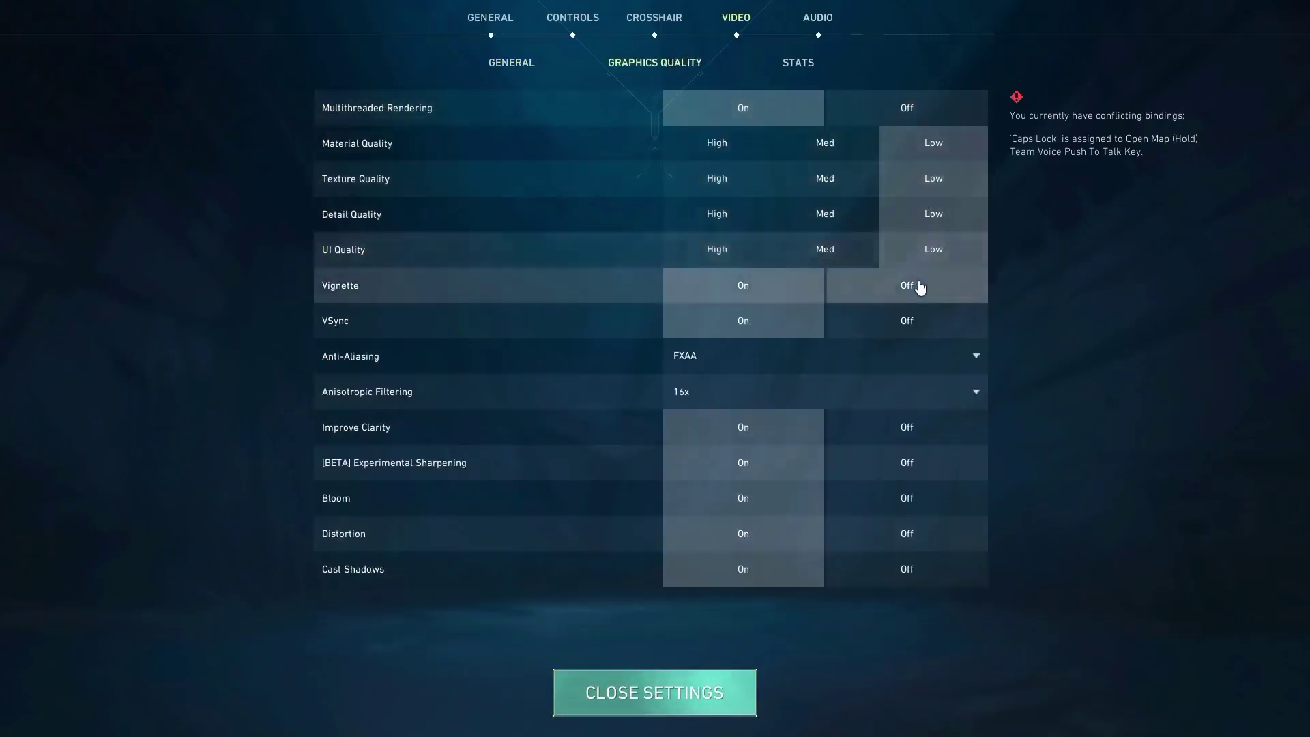
pyautogui.click(917, 285)
pyautogui.click(915, 320)
# Step: Set Anti-Aliasing to None and Anisotropic Filtering to 1x
pyautogui.click(913, 355)
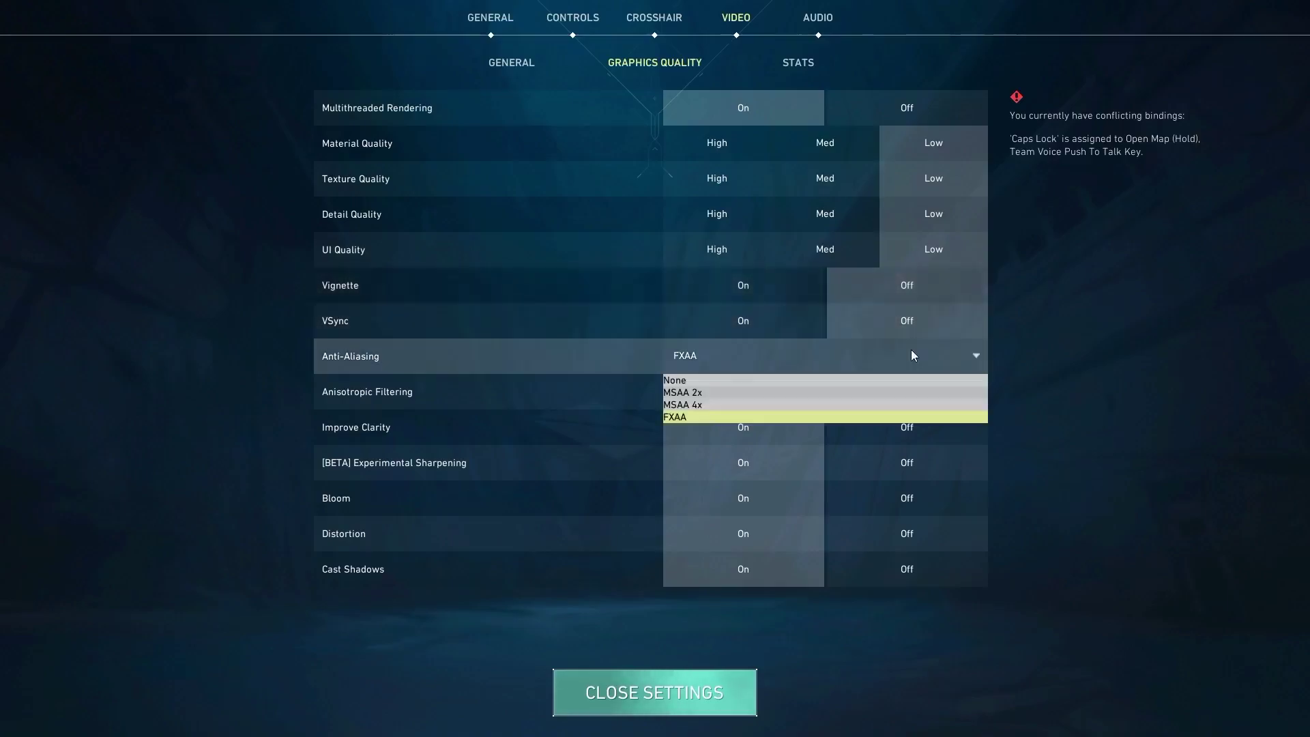
pyautogui.click(906, 378)
pyautogui.click(905, 365)
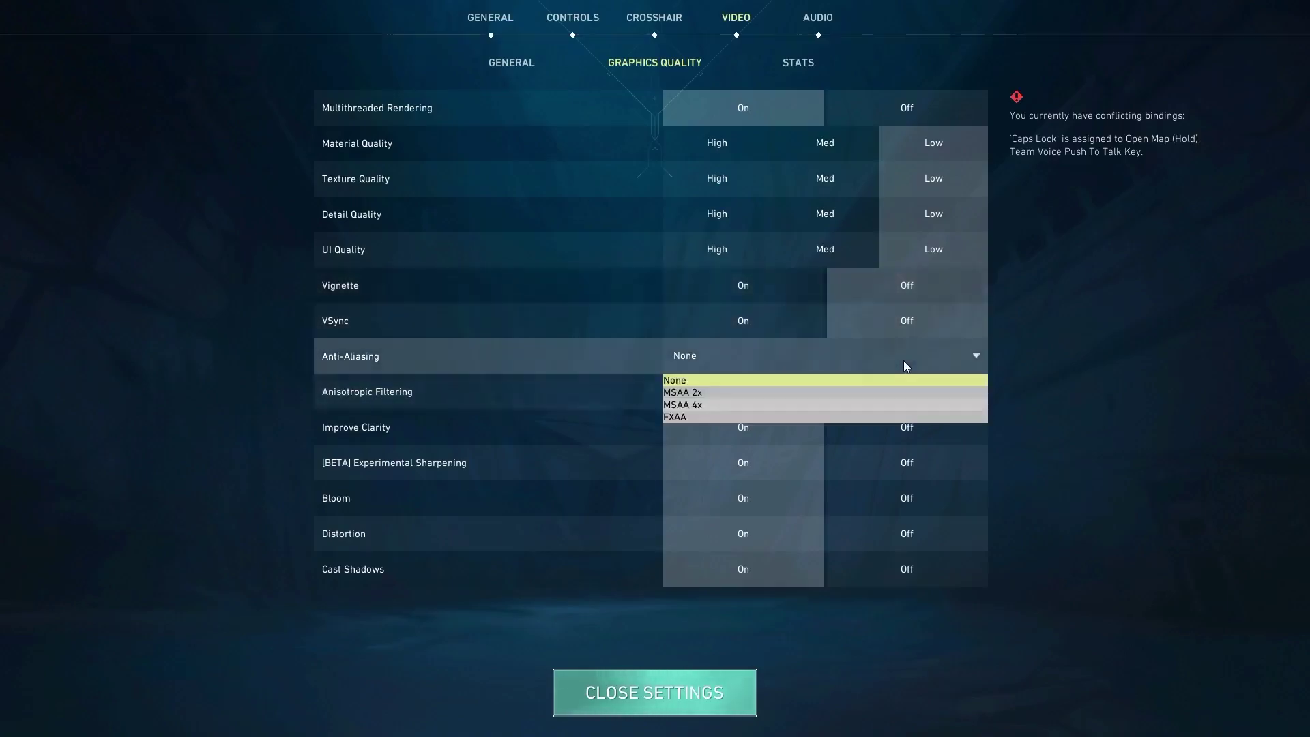
pyautogui.click(895, 388)
pyautogui.click(887, 358)
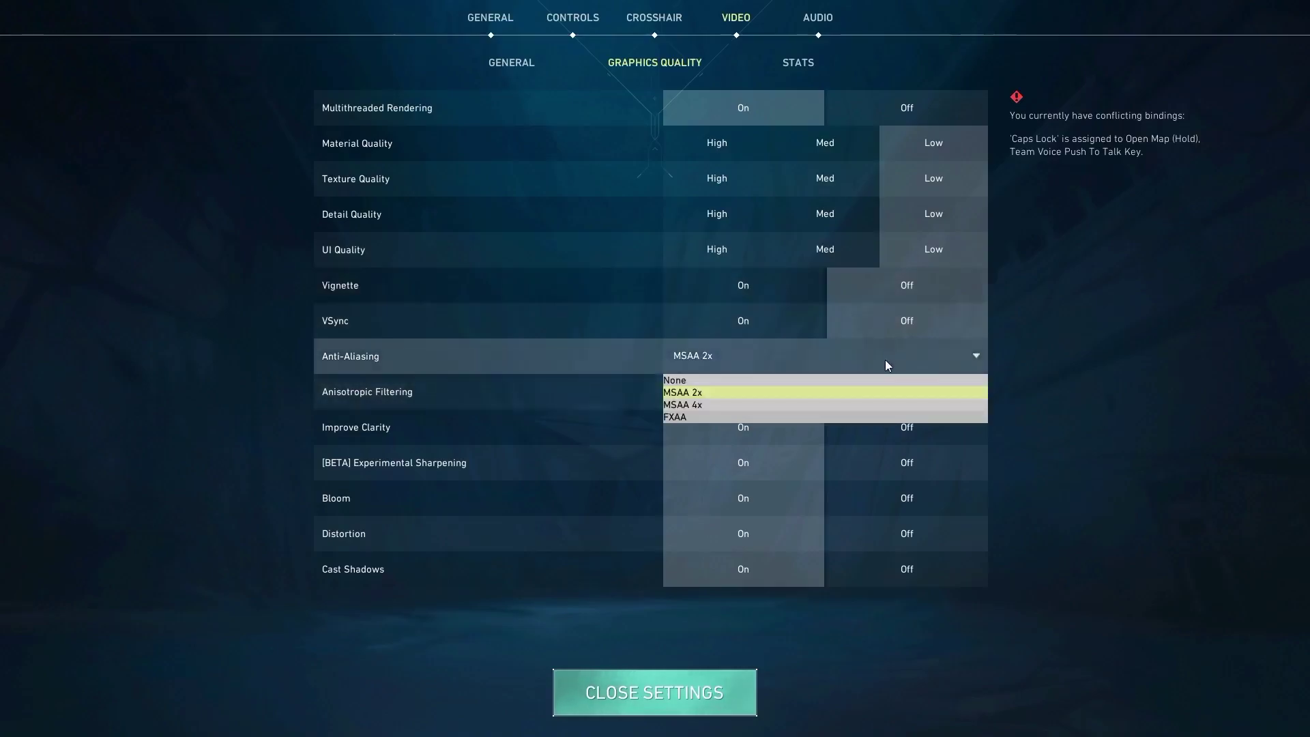
pyautogui.click(871, 380)
pyautogui.click(867, 387)
pyautogui.click(850, 414)
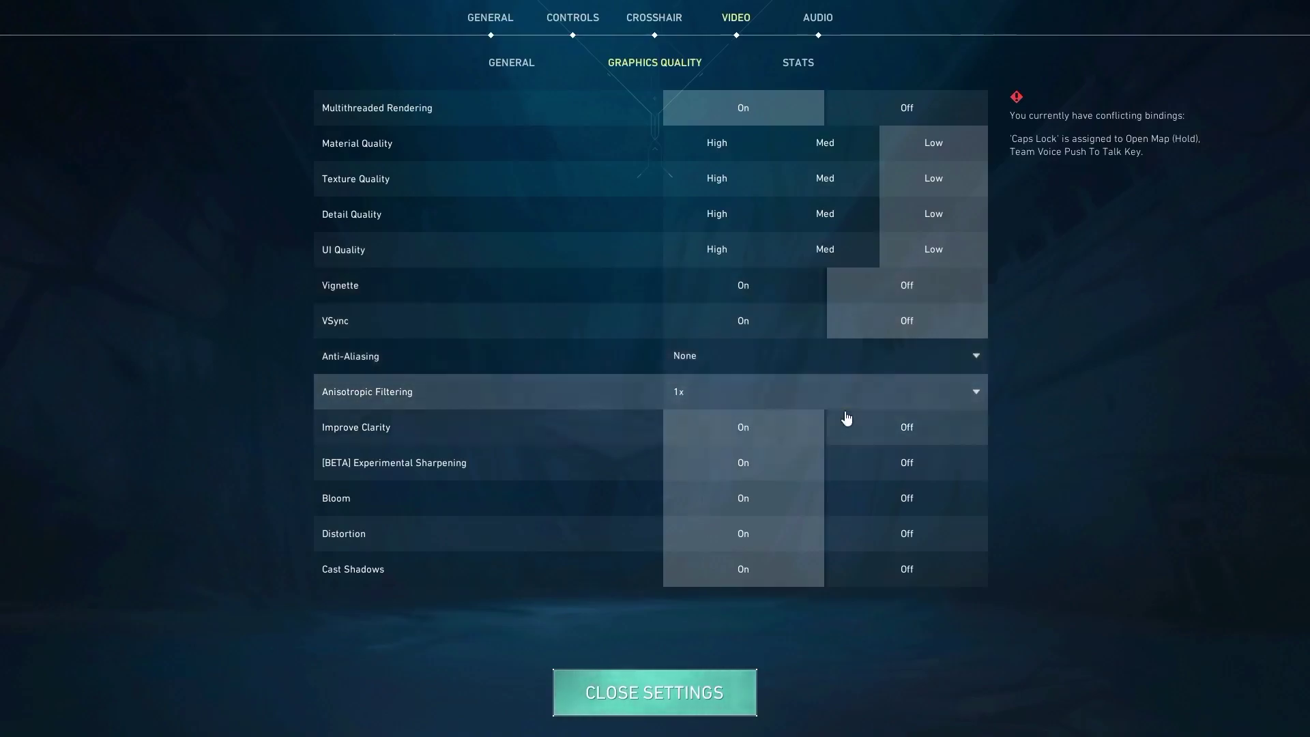
# Step: Turn off Improve Clarity, Experimental Sharpening, Bloom, Distortion and Cast Shadows
pyautogui.click(865, 429)
pyautogui.click(872, 463)
pyautogui.click(877, 496)
pyautogui.click(885, 534)
pyautogui.click(887, 572)
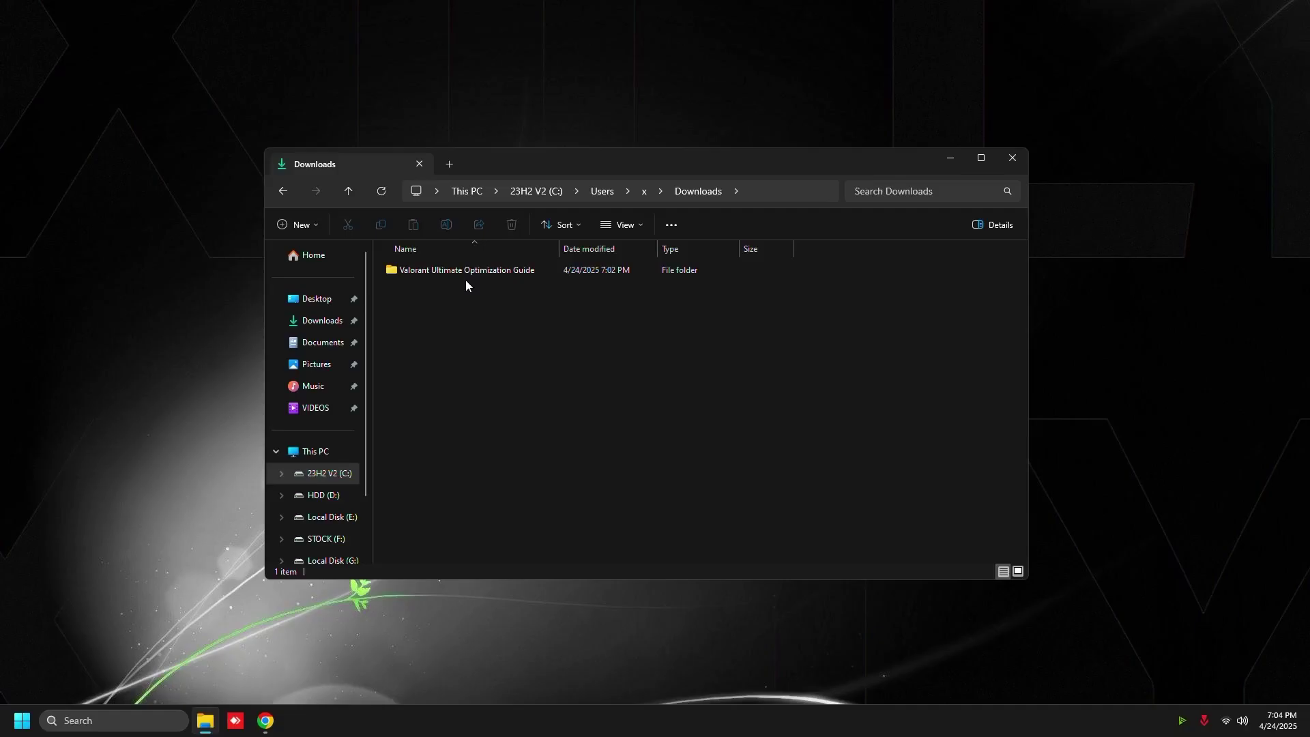
# Step: Navigate into Valorant Ultimate Optimization Guide > 2. NVIDIA & AMD Settings for MAX FPS > DDU v18.1.0.0
pyautogui.doubleClick(504, 271)
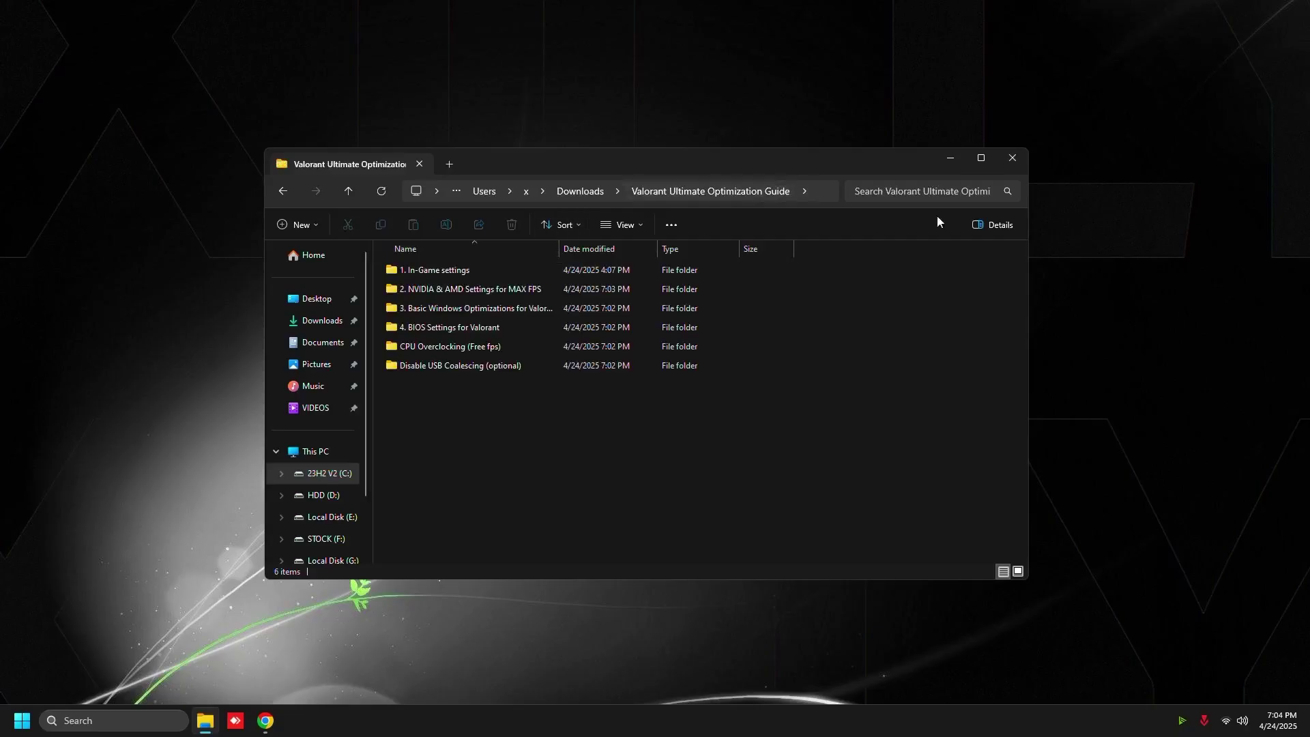
pyautogui.doubleClick(457, 287)
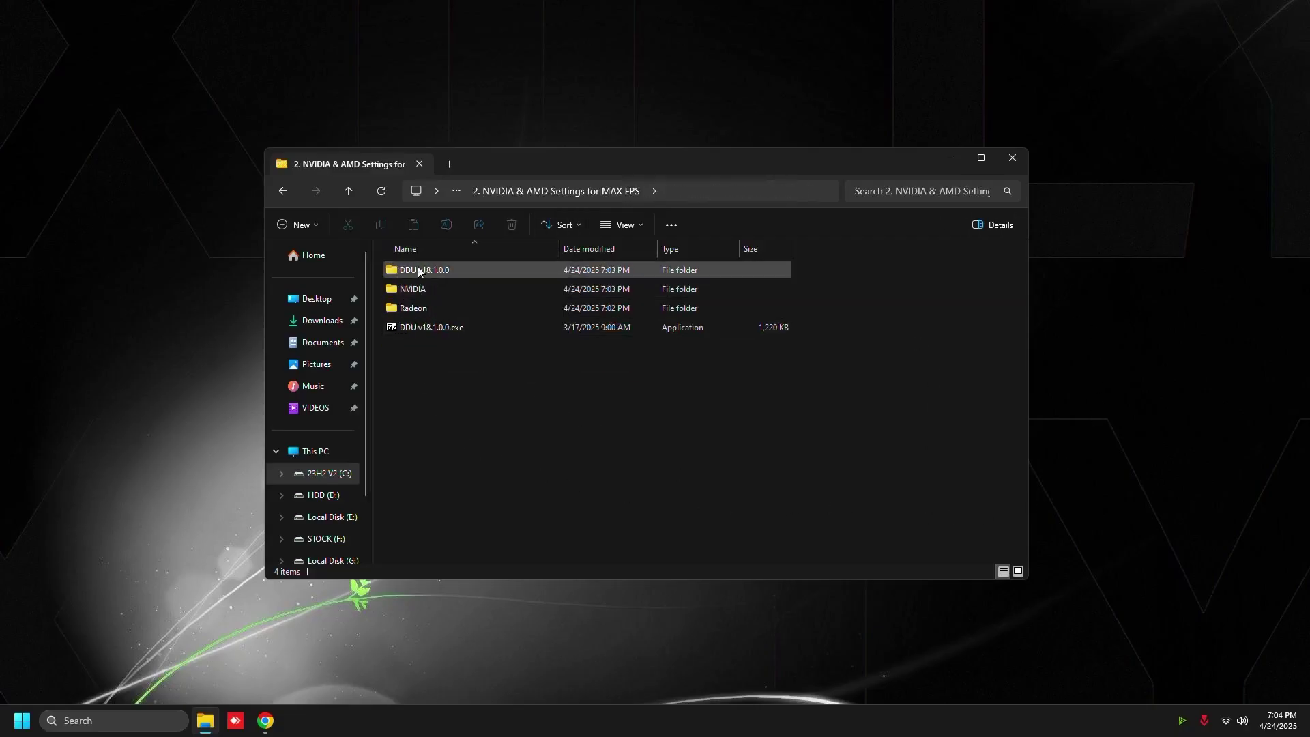
pyautogui.doubleClick(438, 273)
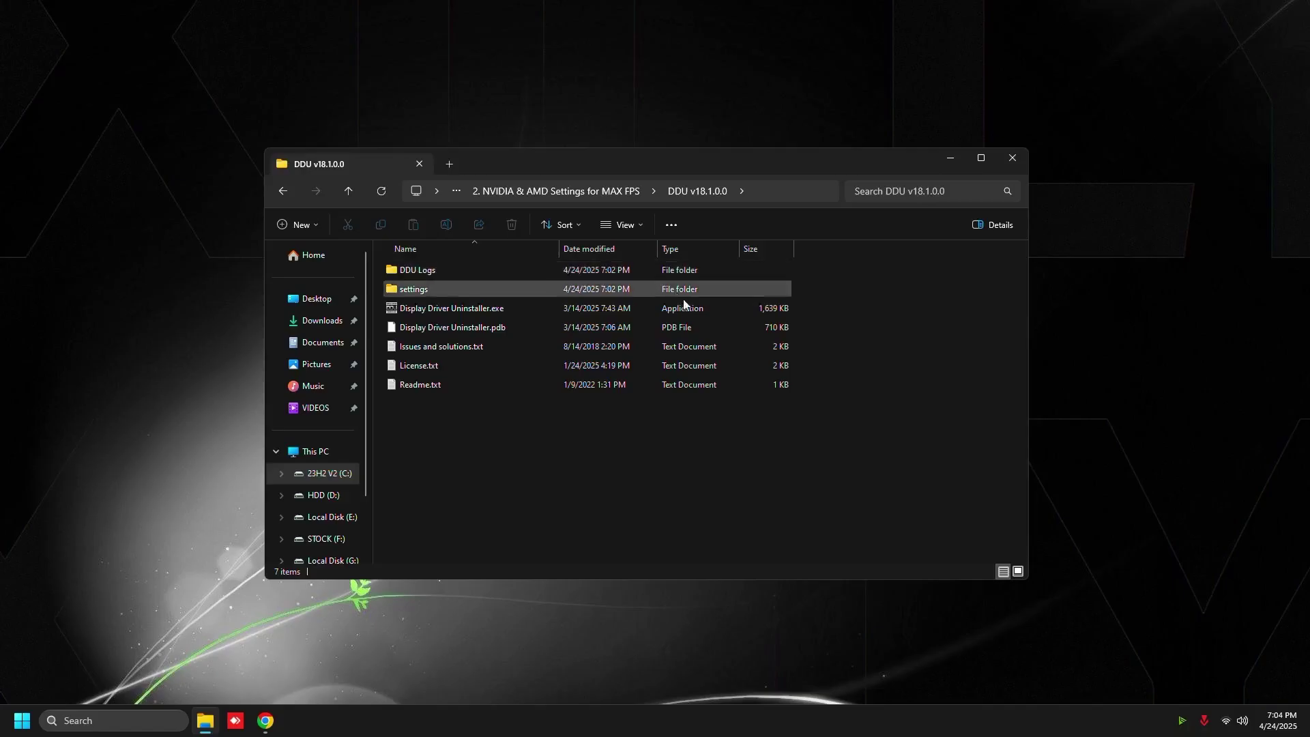
# Step: Run Display Driver Uninstaller, dismiss its notices, and clean the GPU driver with a restart
pyautogui.doubleClick(436, 308)
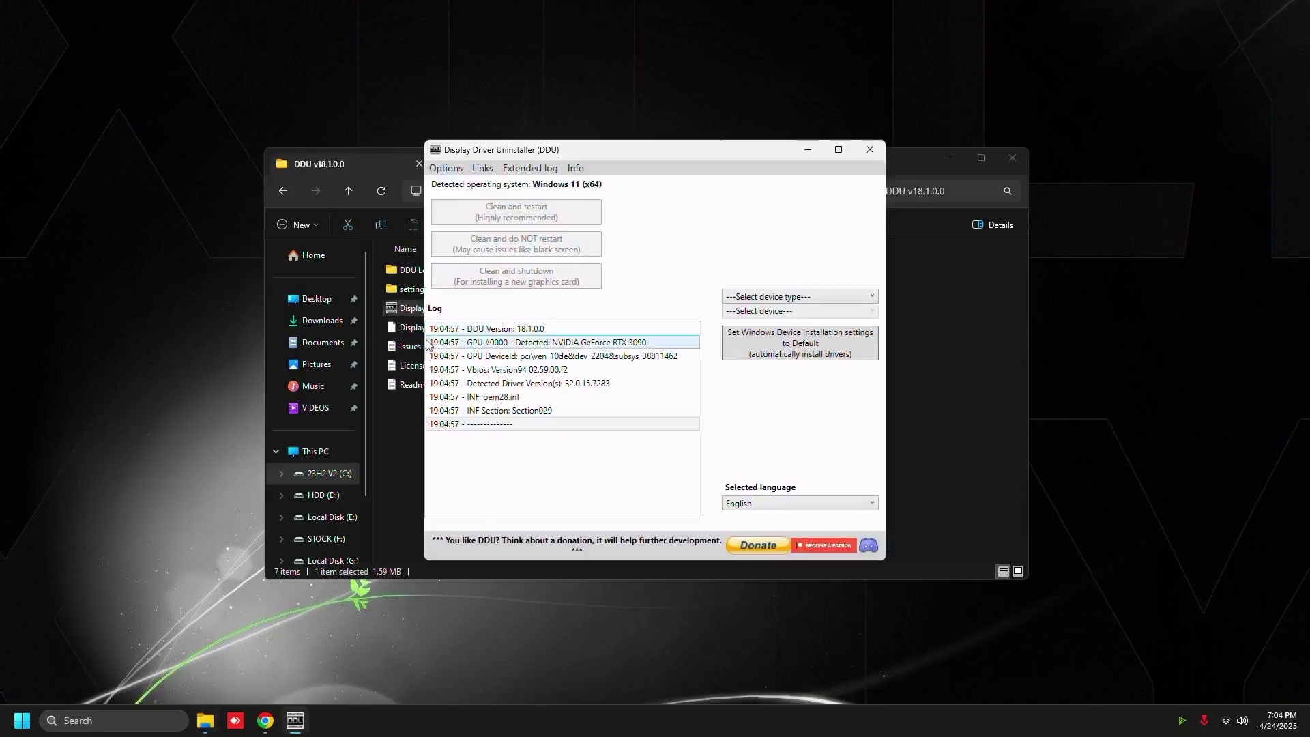
pyautogui.click(680, 407)
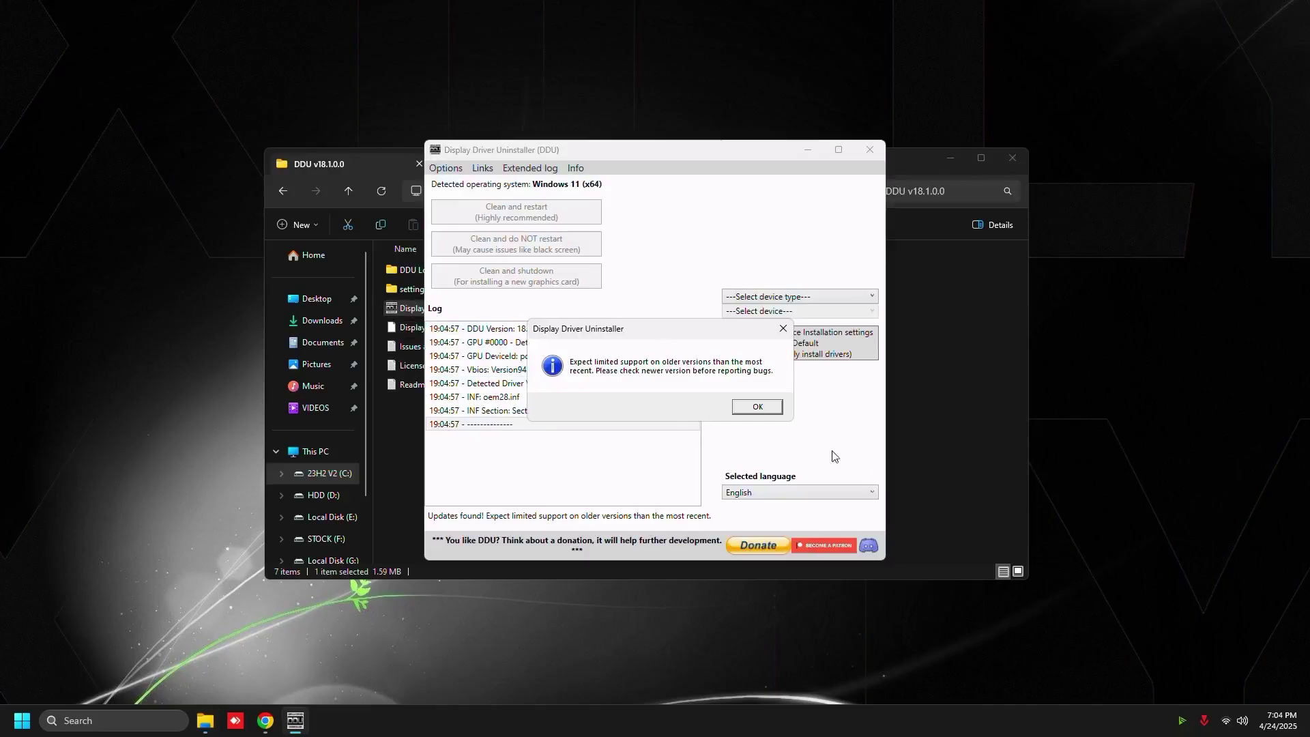
pyautogui.click(757, 407)
pyautogui.click(750, 408)
pyautogui.click(759, 295)
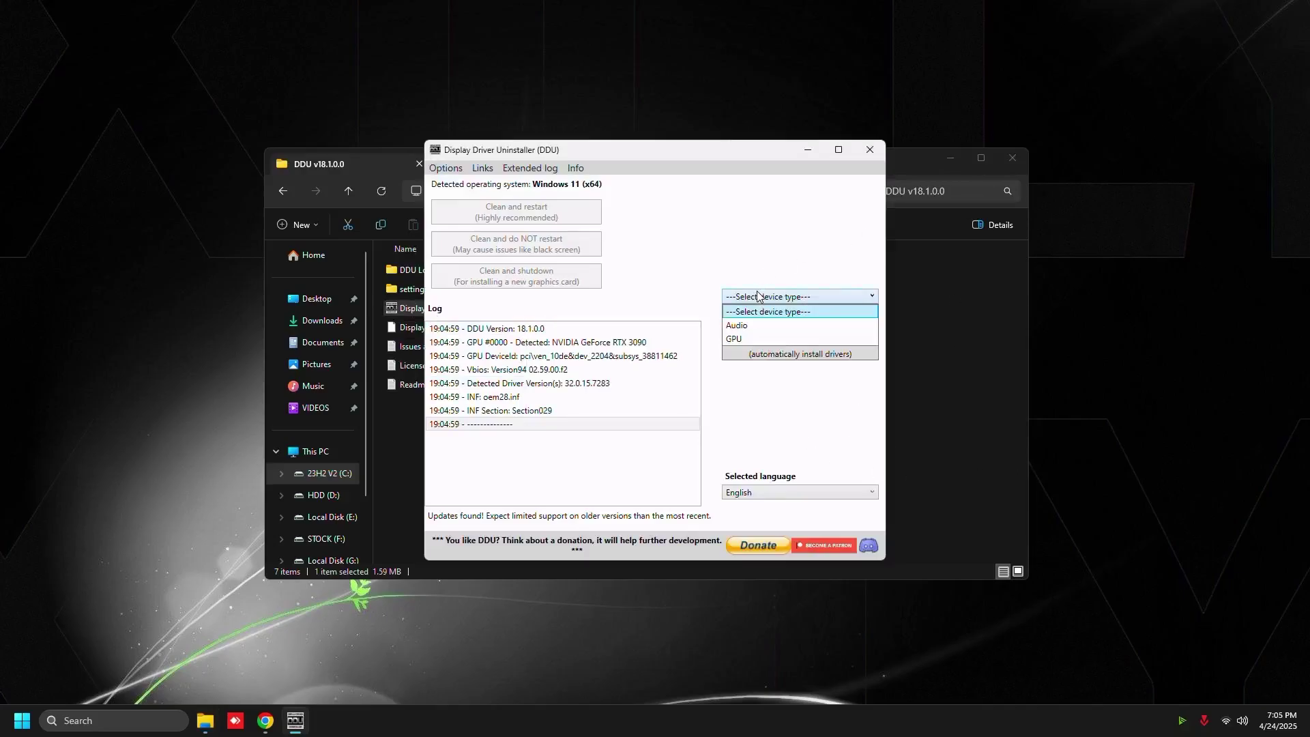
pyautogui.click(802, 338)
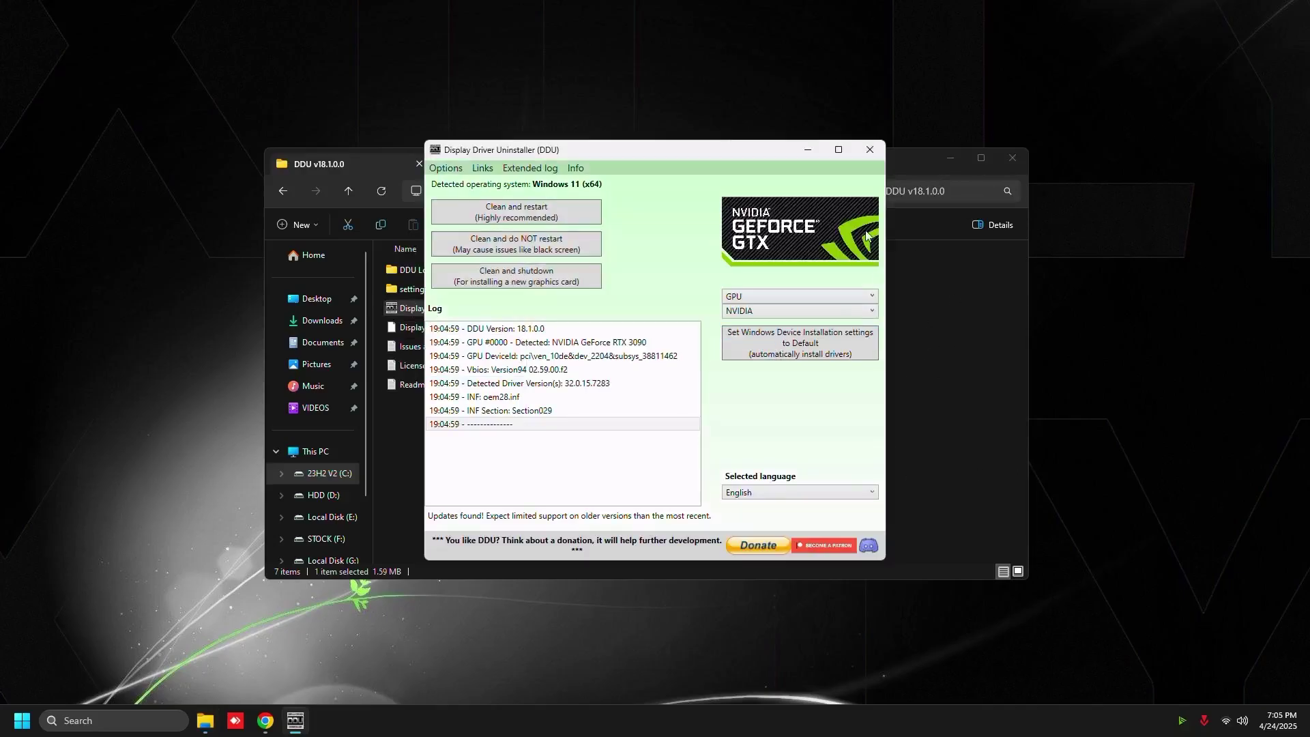
pyautogui.click(520, 214)
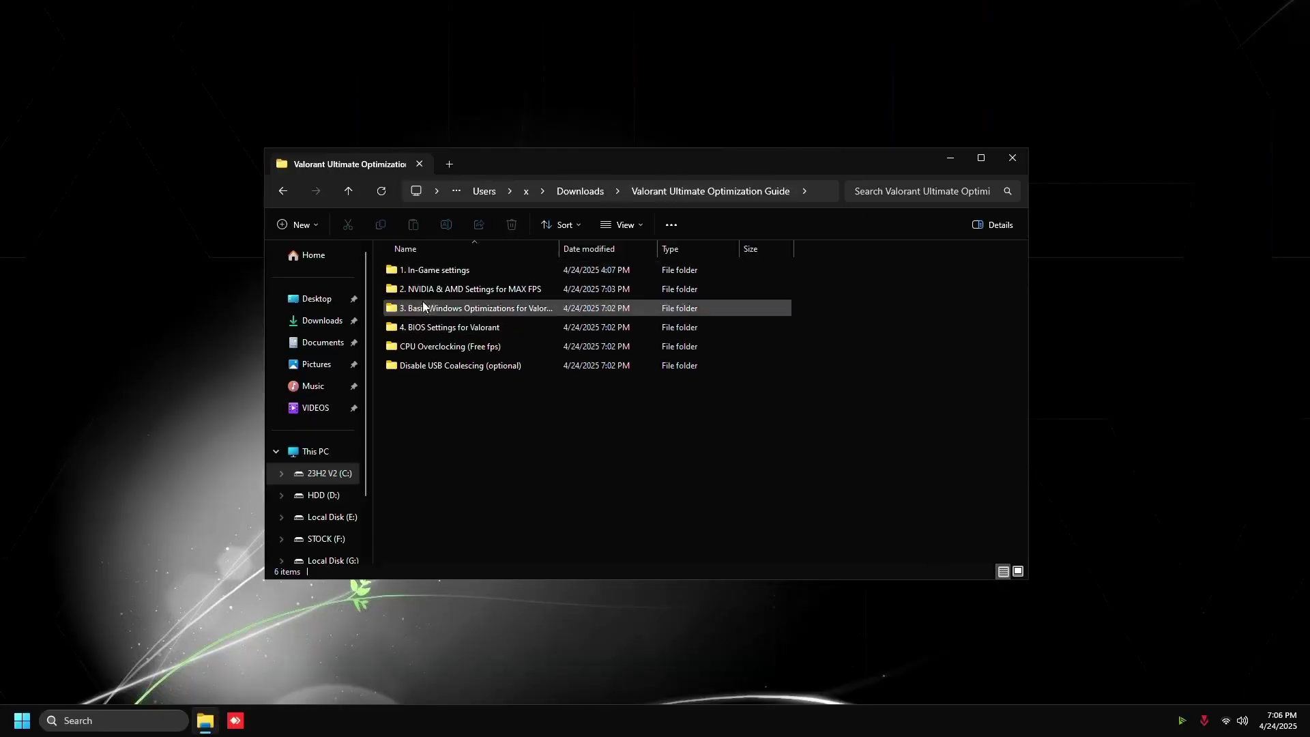
# Step: Open the NVIDIA folder in 2. NVIDIA & AMD Settings for MAX FPS and run NVCleanstall_1.19.0.exe
pyautogui.doubleClick(424, 290)
pyautogui.doubleClick(424, 290)
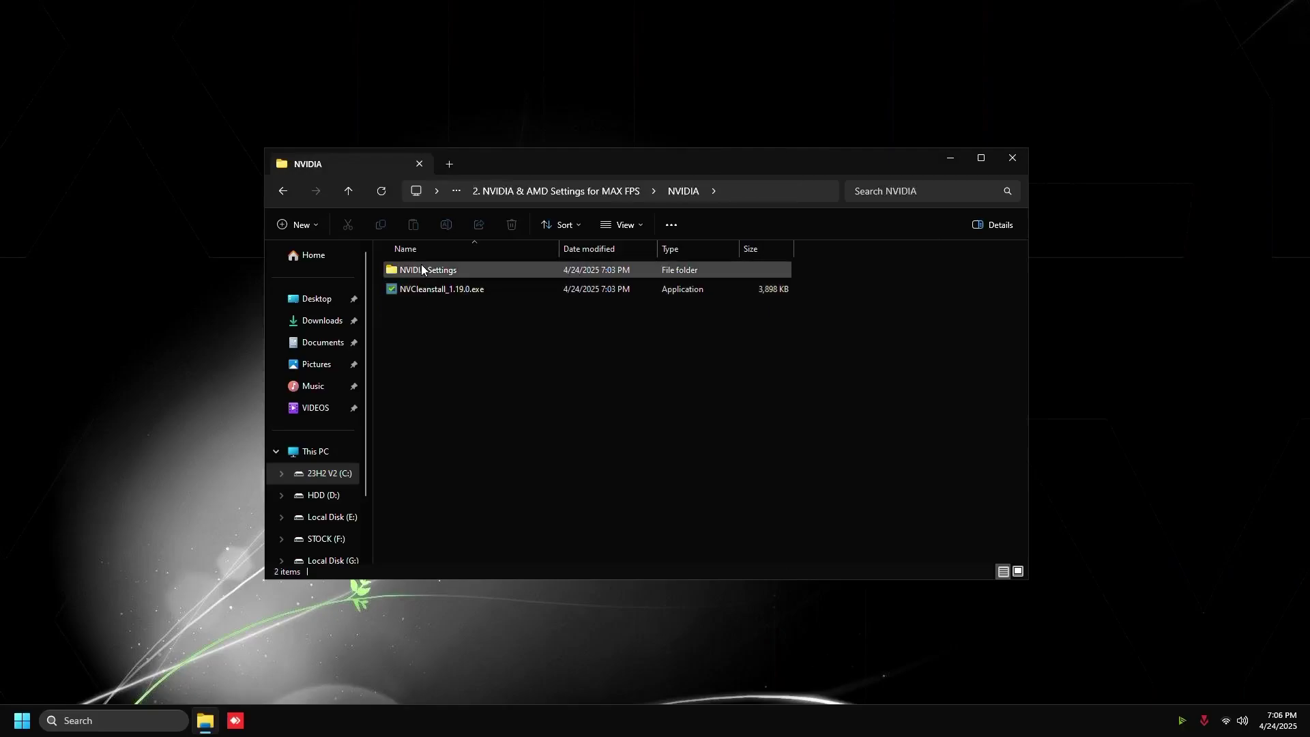
pyautogui.click(427, 289)
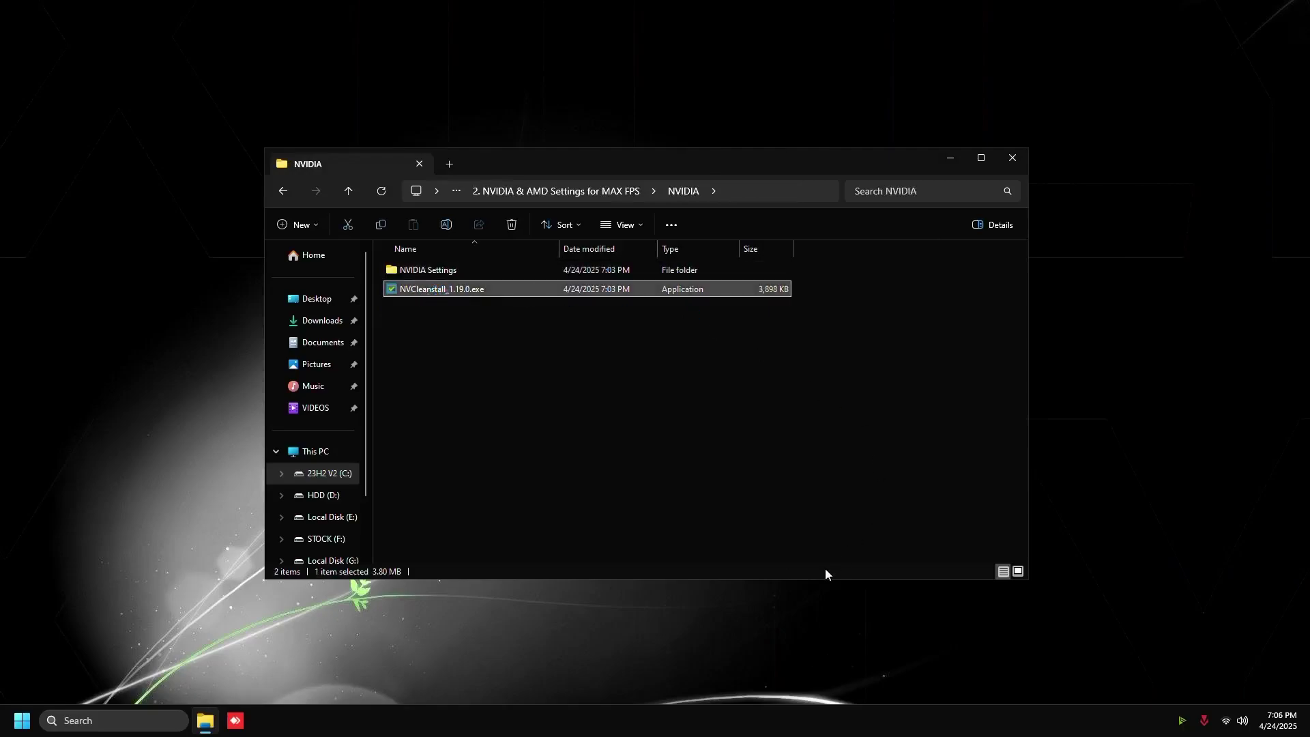
pyautogui.press('Return')
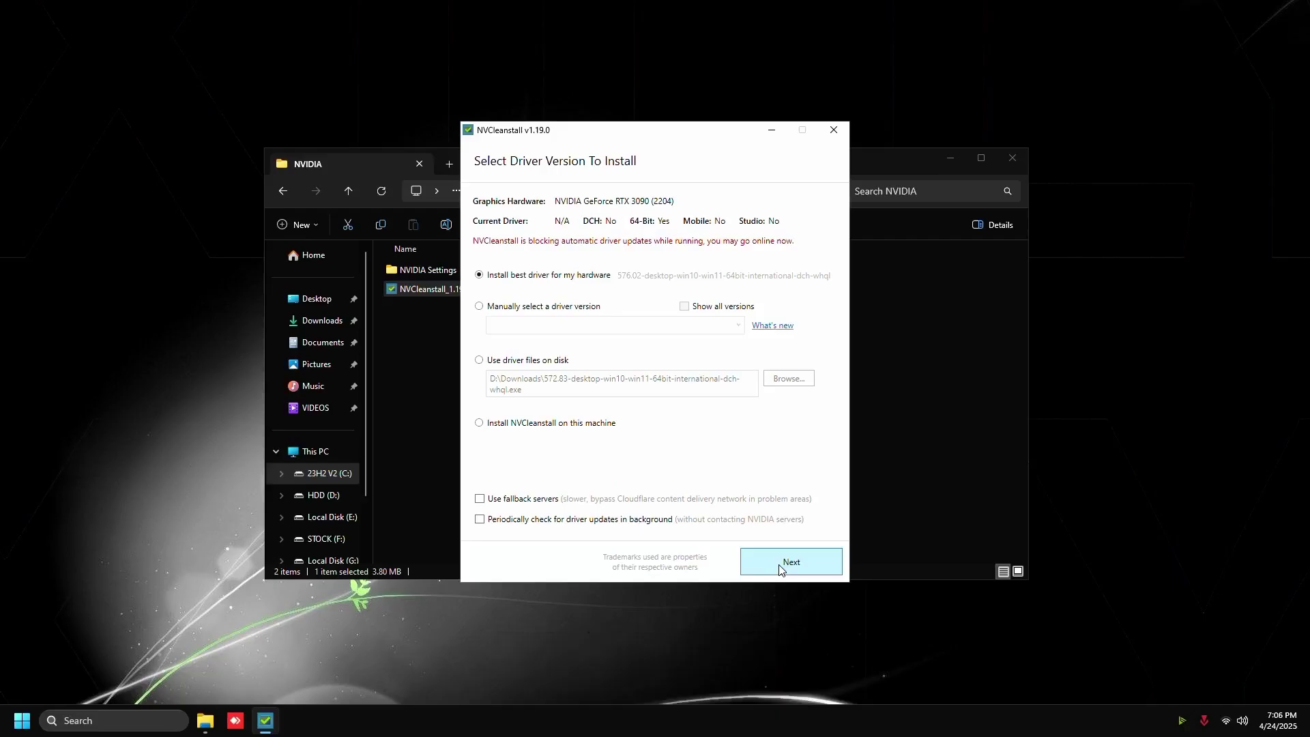
# Step: Keep the recommended driver and components, enable expert tweaks like Disable HDCP, build and install
pyautogui.click(779, 564)
pyautogui.click(780, 568)
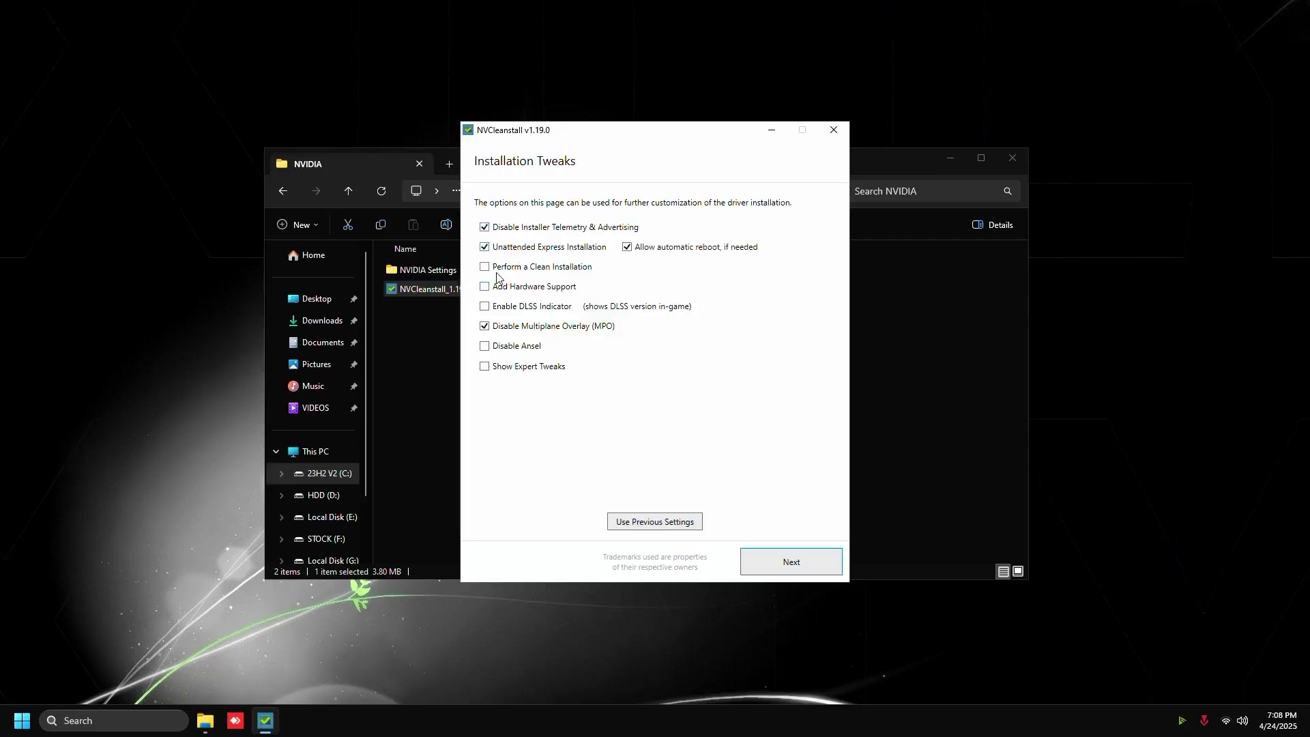
pyautogui.click(531, 369)
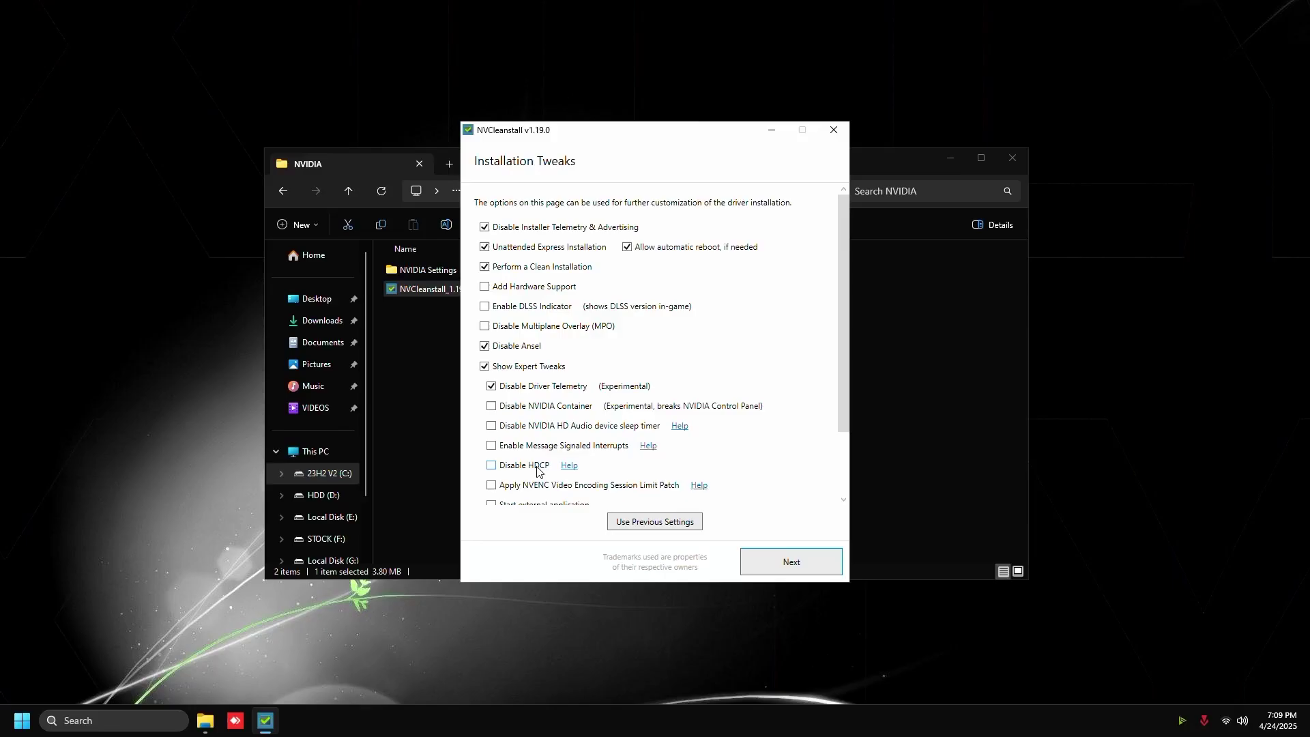
pyautogui.scroll(-2, 842, 327)
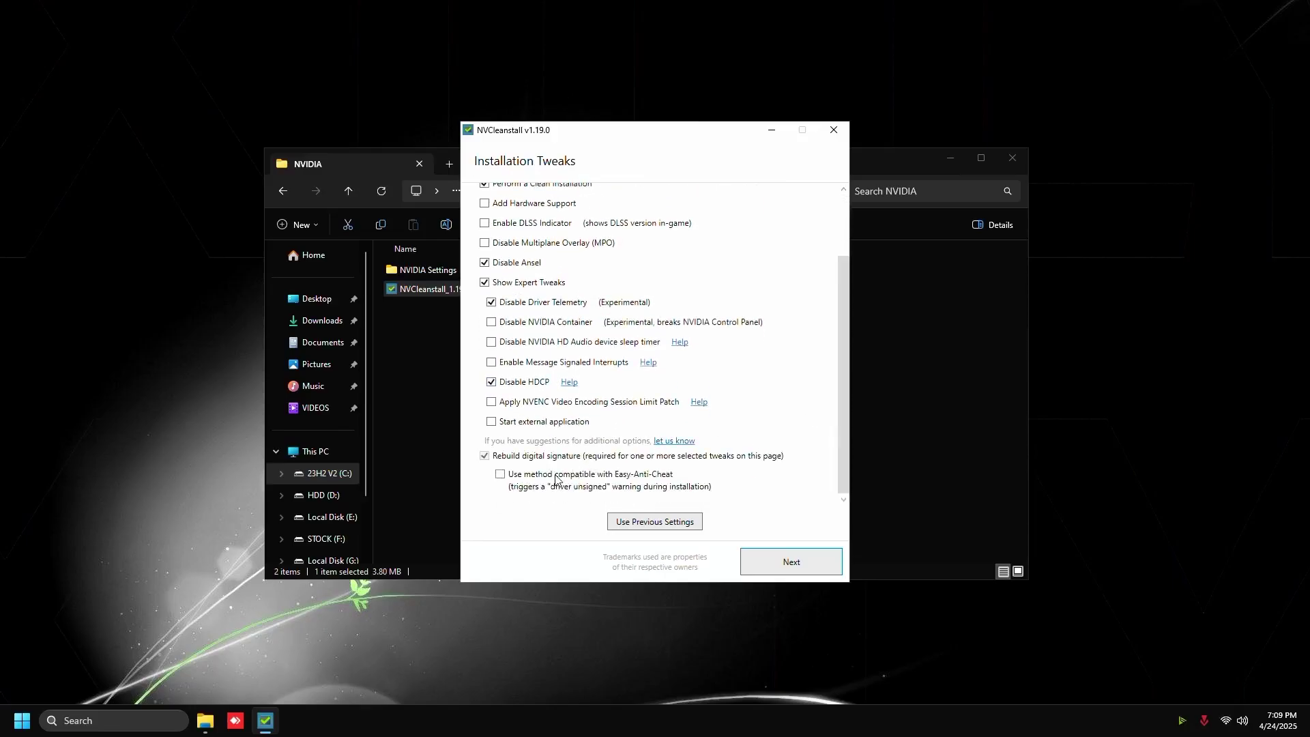
pyautogui.click(761, 558)
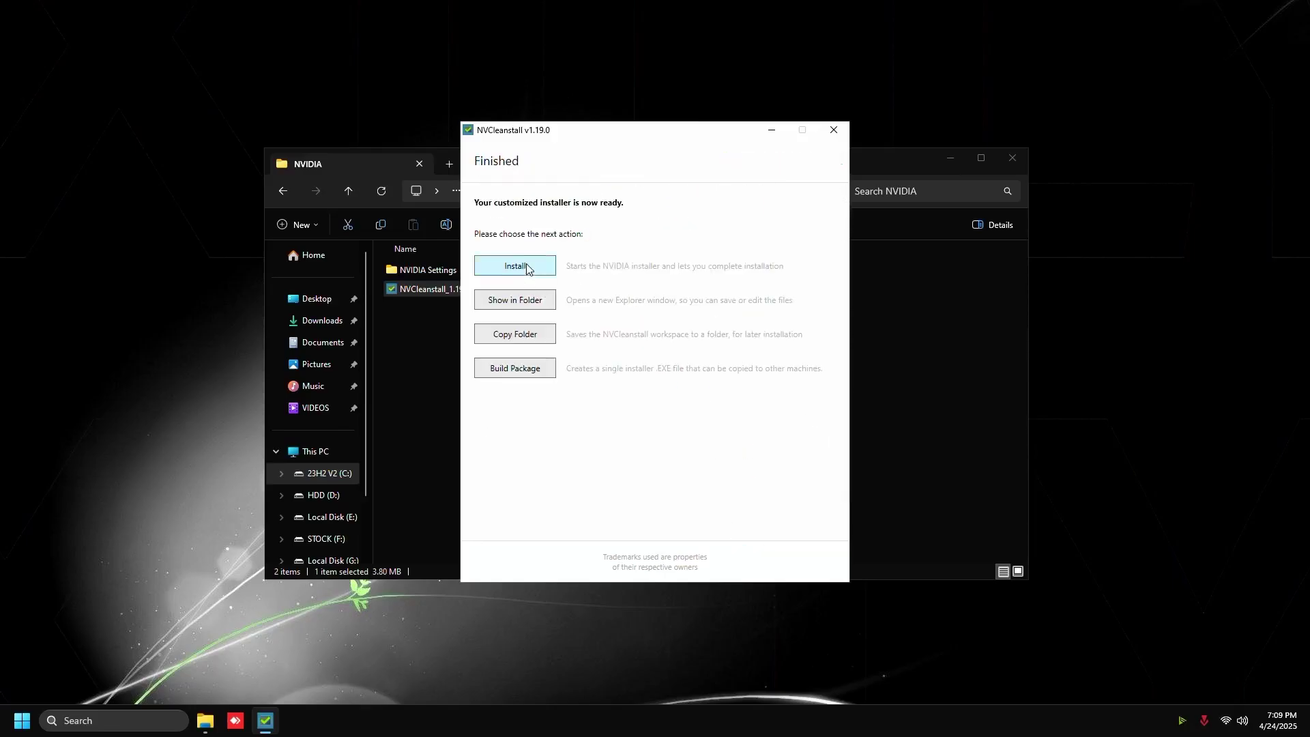
pyautogui.click(539, 260)
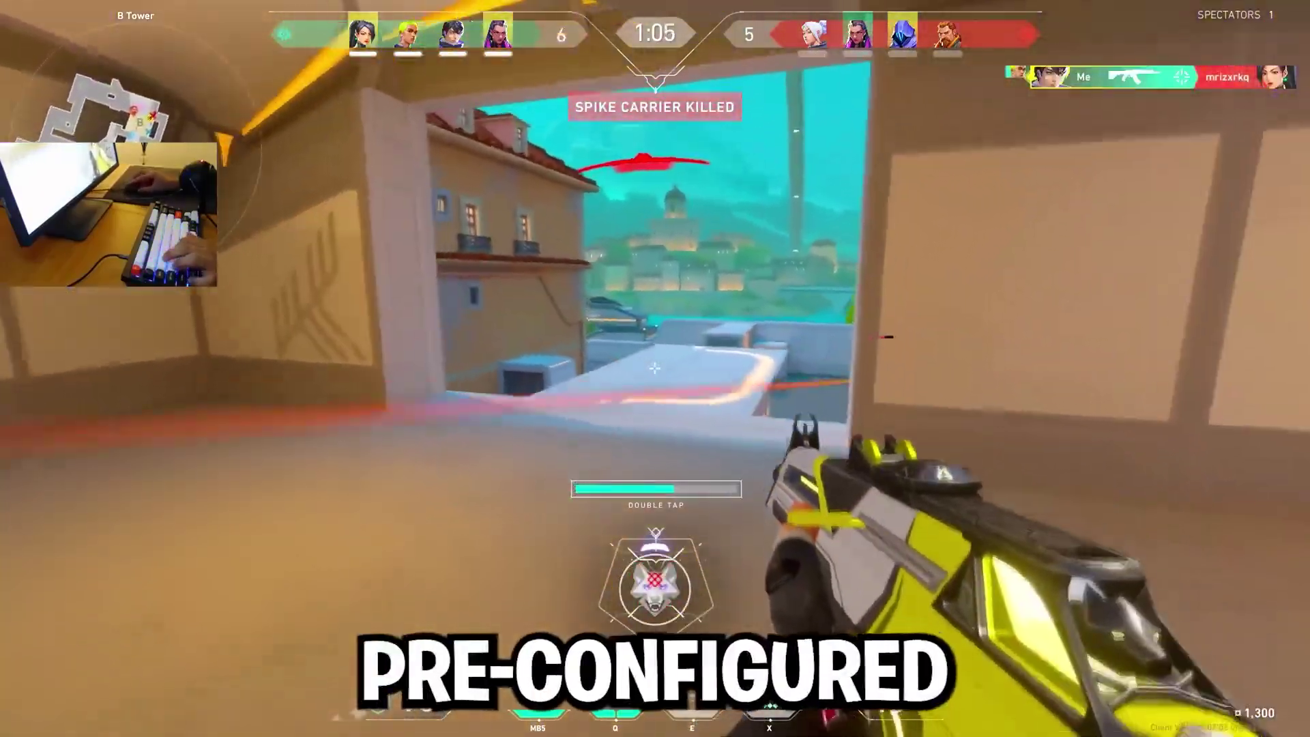
# Step: Launch NVIDIA Control Panel from the desktop context menu
pyautogui.rightClick(910, 106)
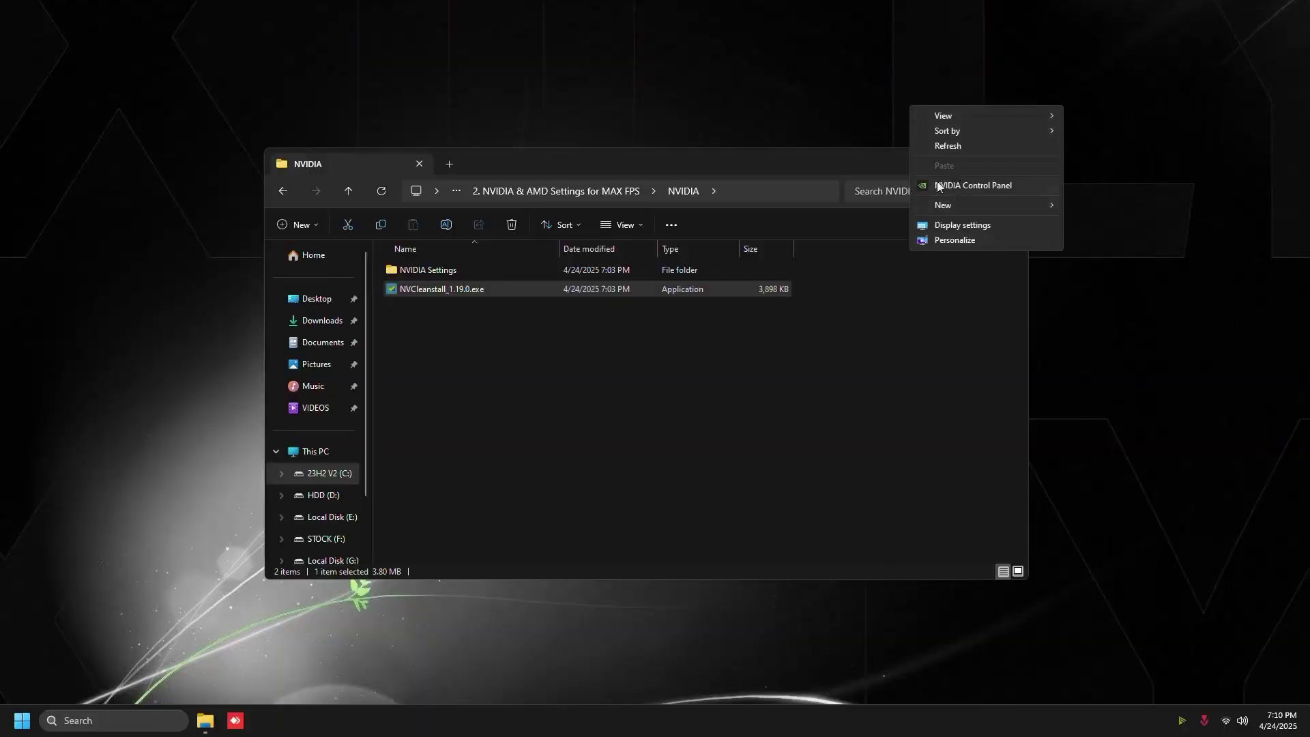
pyautogui.click(952, 186)
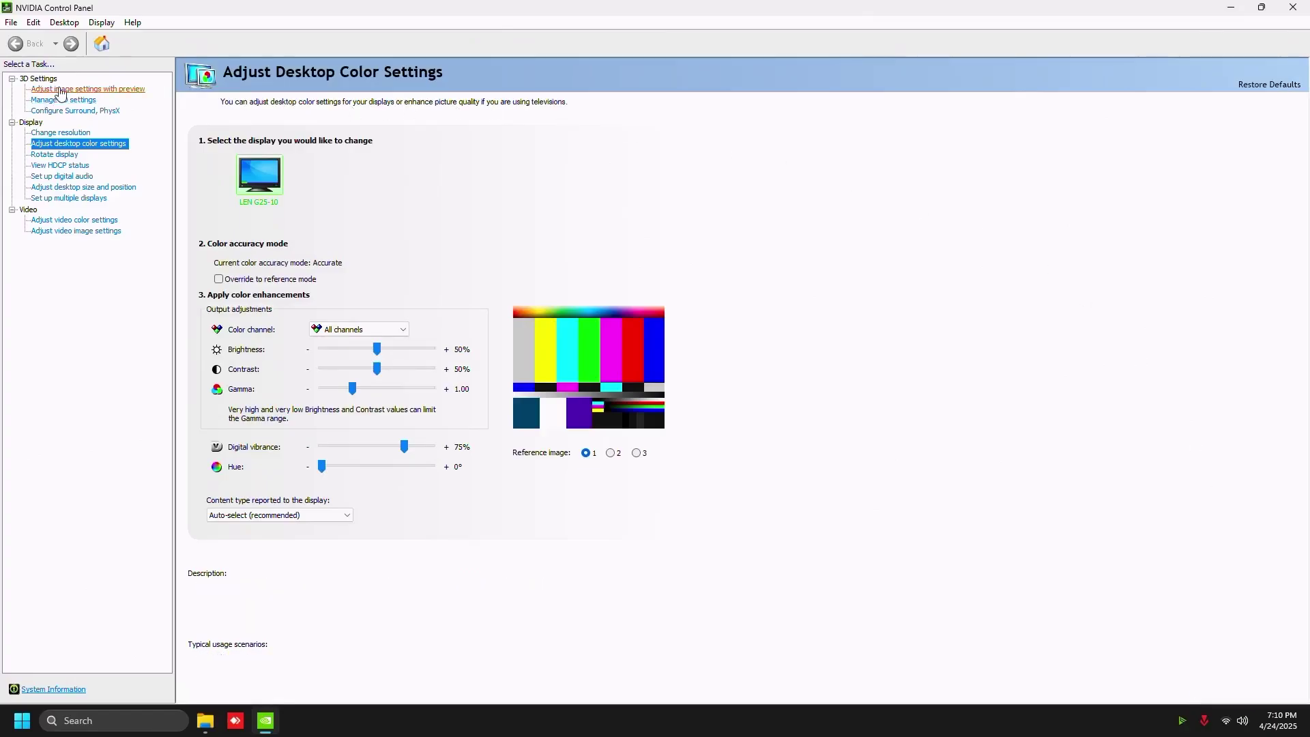
# Step: Favour Performance, then switch to the advanced 3D image settings and open Manage 3D Settings
pyautogui.click(401, 337)
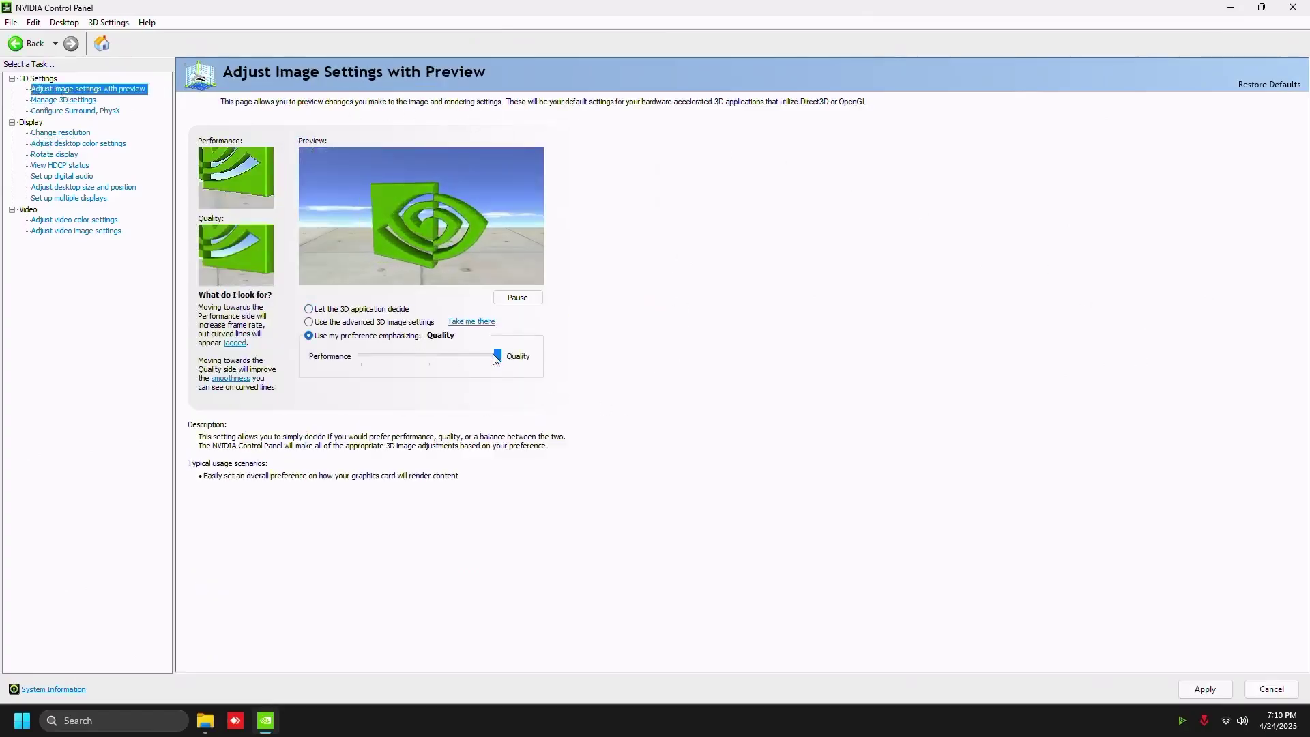
pyautogui.click(380, 365)
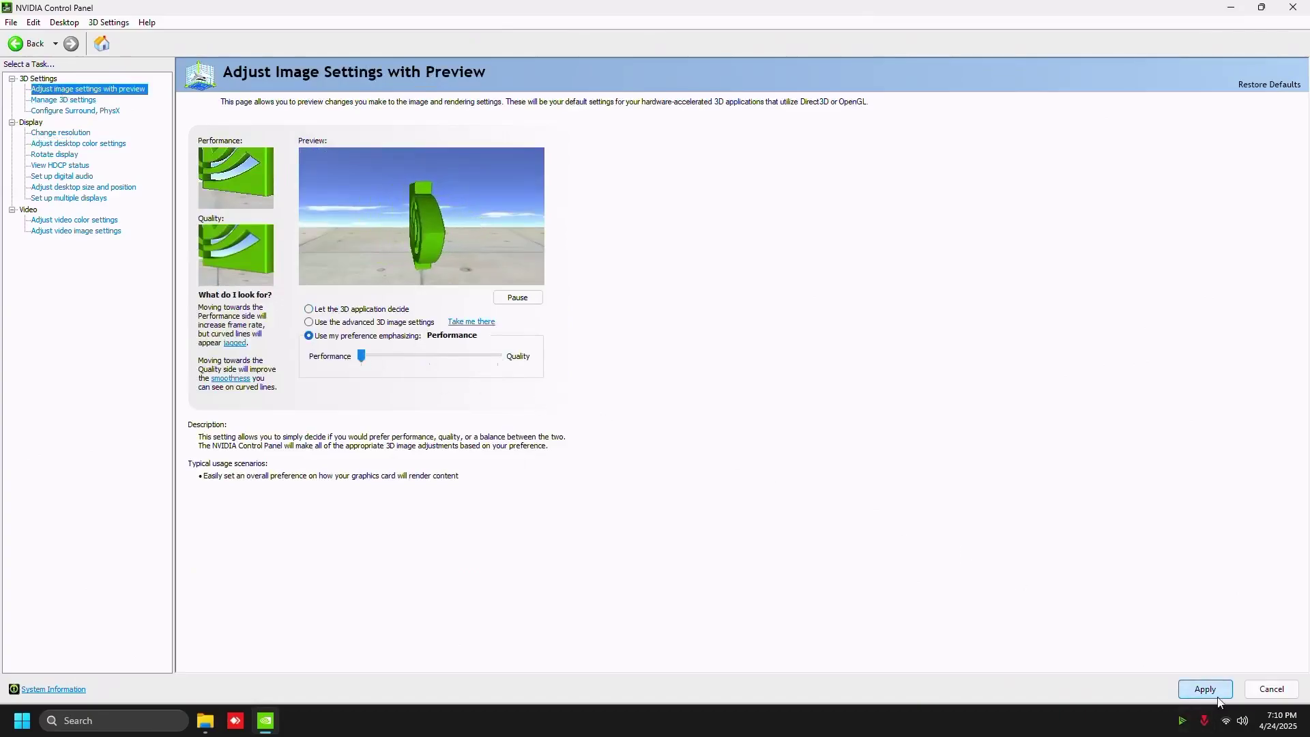
pyautogui.click(405, 321)
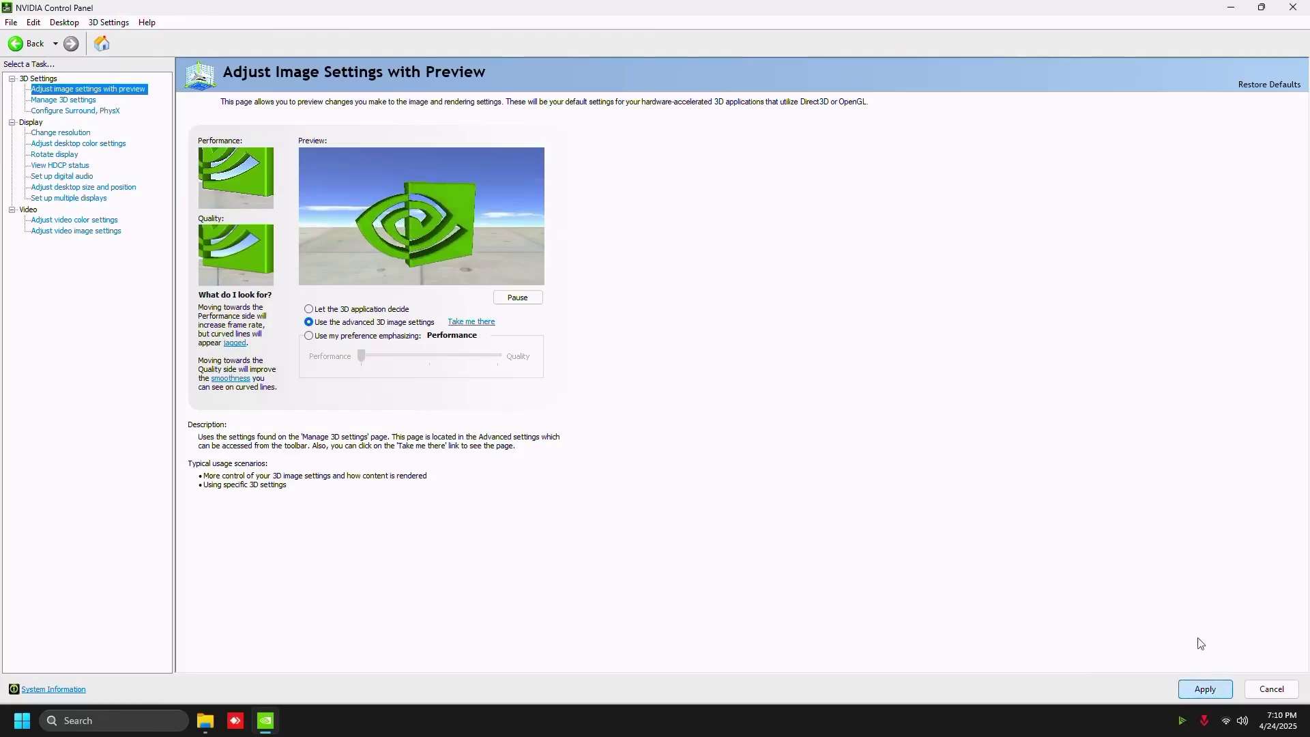
pyautogui.click(471, 322)
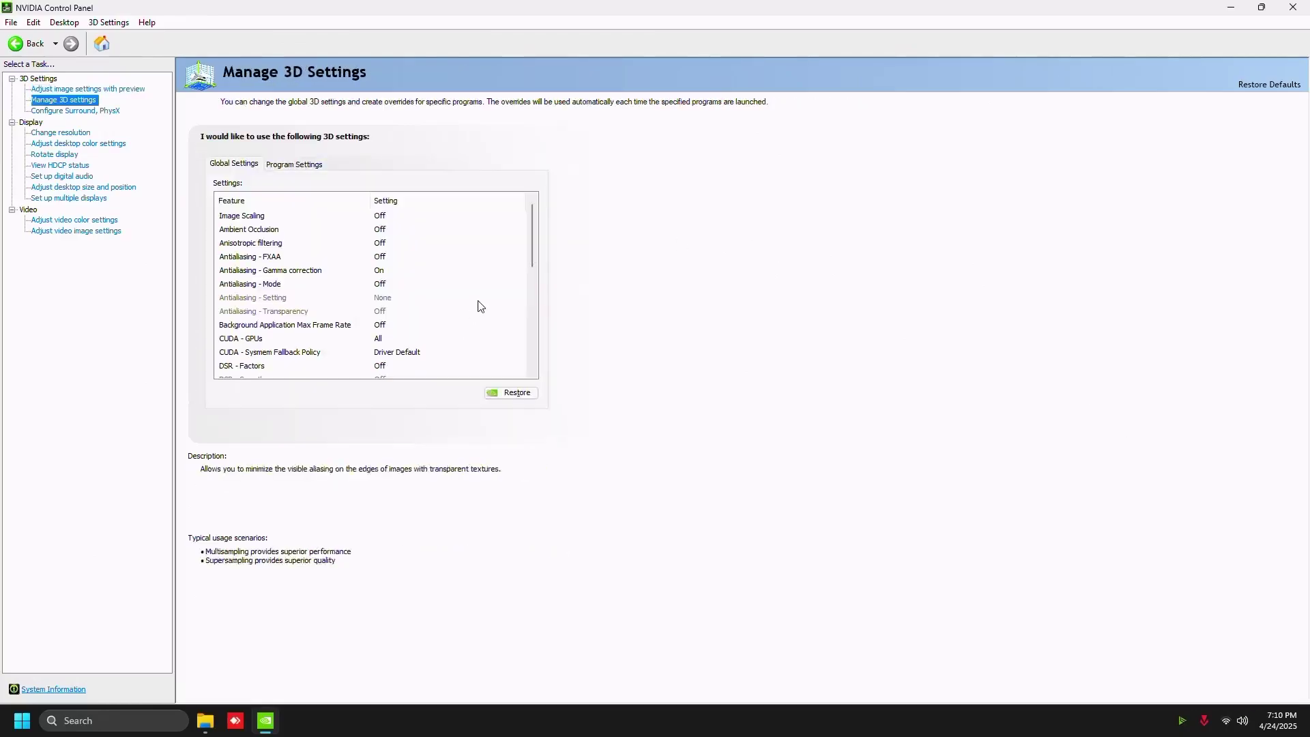
# Step: Turn antialiasing gamma correction Off and Low Latency Mode On, leaving the OpenGL rendering GPU unchanged
pyautogui.click(382, 272)
pyautogui.click(383, 273)
pyautogui.click(404, 283)
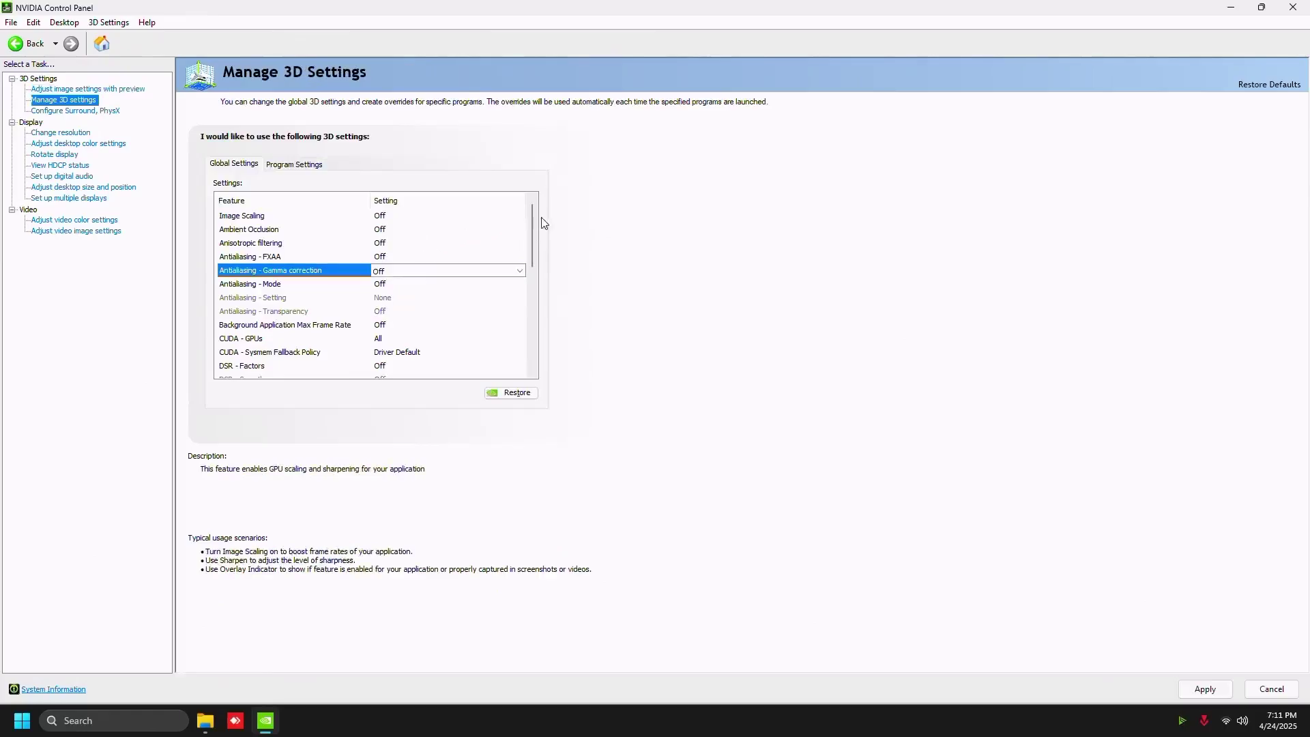
pyautogui.moveTo(533, 235); pyautogui.dragTo(532, 311)
pyautogui.click(388, 258)
pyautogui.click(491, 277)
pyautogui.click(438, 284)
pyautogui.click(439, 284)
pyautogui.click(525, 277)
# Step: Set power management to Prefer maximum performance and preferred refresh rate to Highest available
pyautogui.click(407, 263)
pyautogui.click(412, 283)
pyautogui.click(423, 284)
pyautogui.click(427, 284)
pyautogui.click(426, 298)
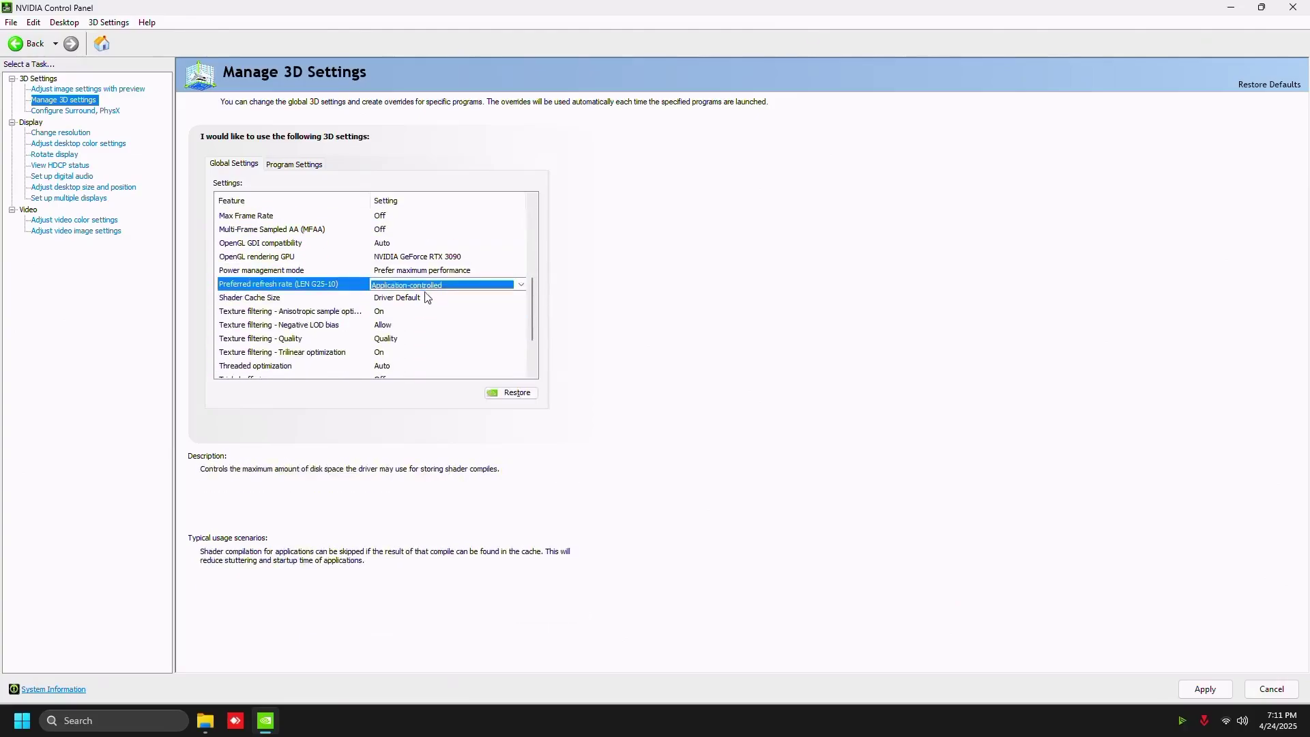
pyautogui.click(440, 285)
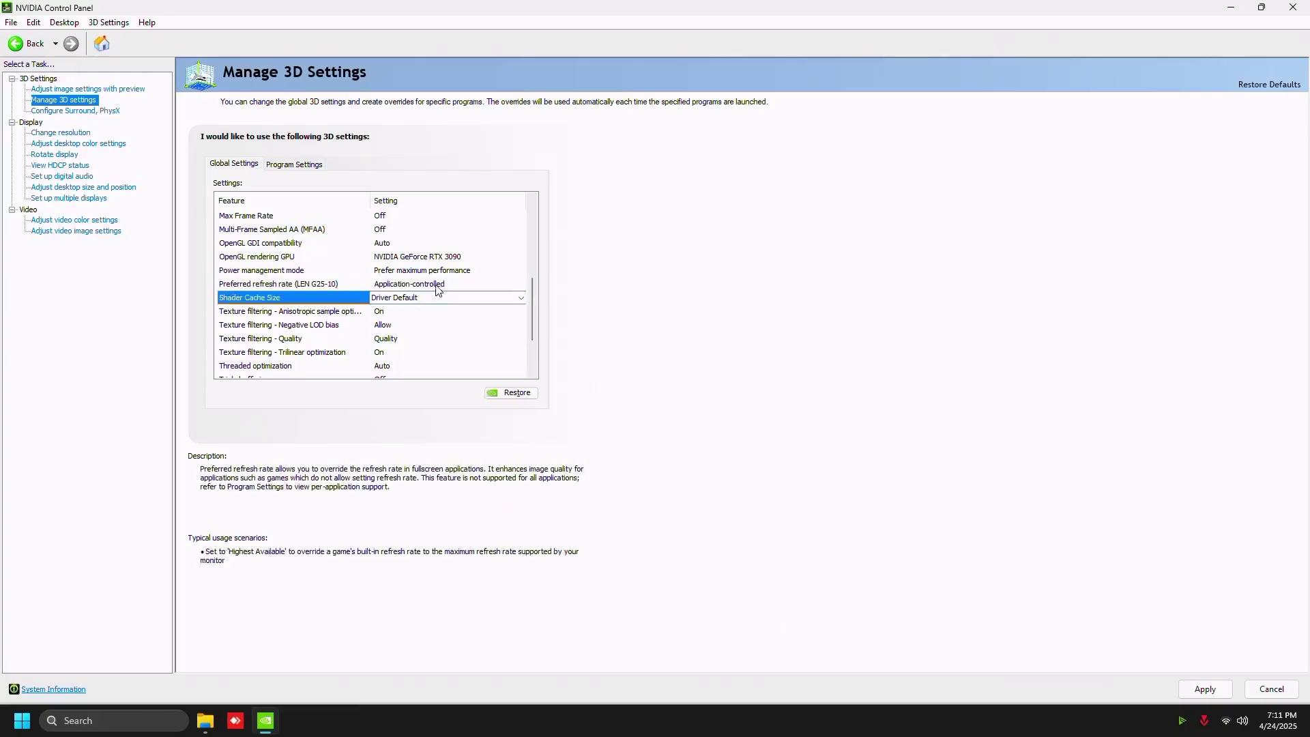
pyautogui.click(449, 287)
pyautogui.click(409, 296)
pyautogui.moveTo(532, 232); pyautogui.dragTo(530, 312)
# Step: Set Shader Cache Size to Unlimited and texture filtering quality to High performance
pyautogui.click(436, 244)
pyautogui.click(428, 334)
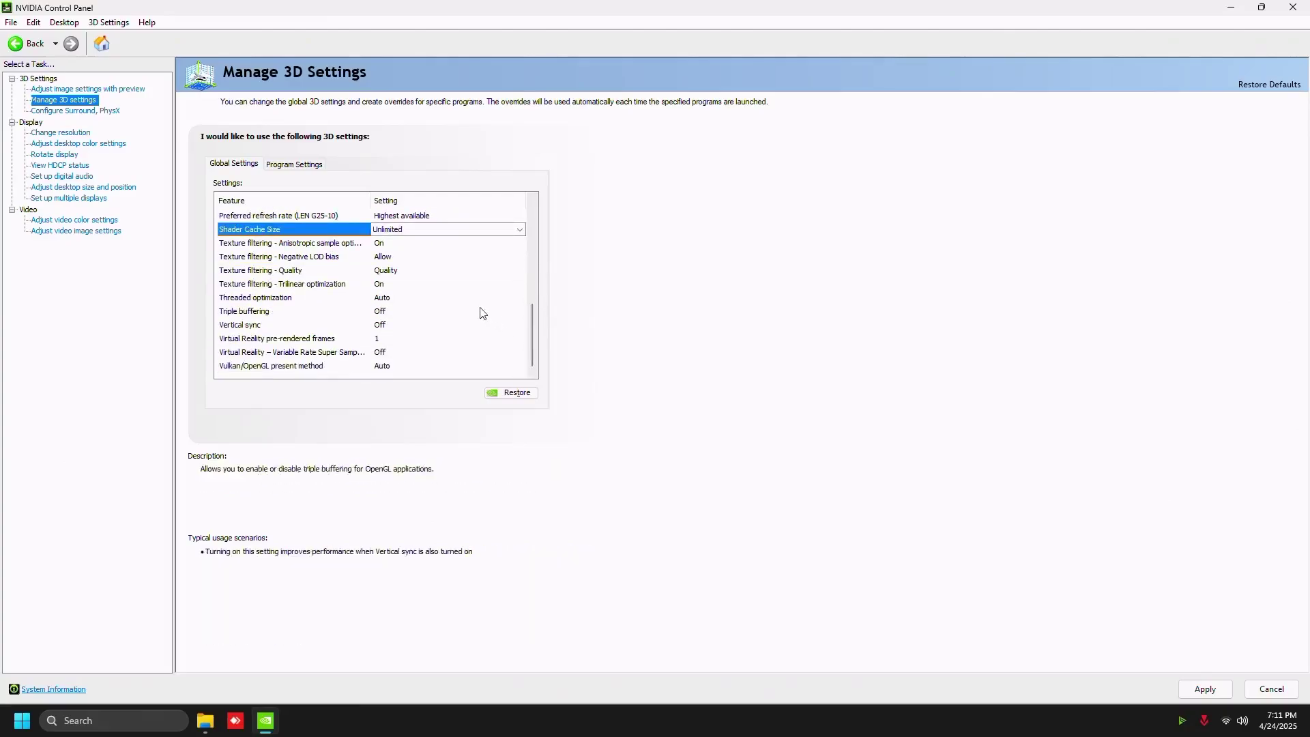
pyautogui.click(399, 271)
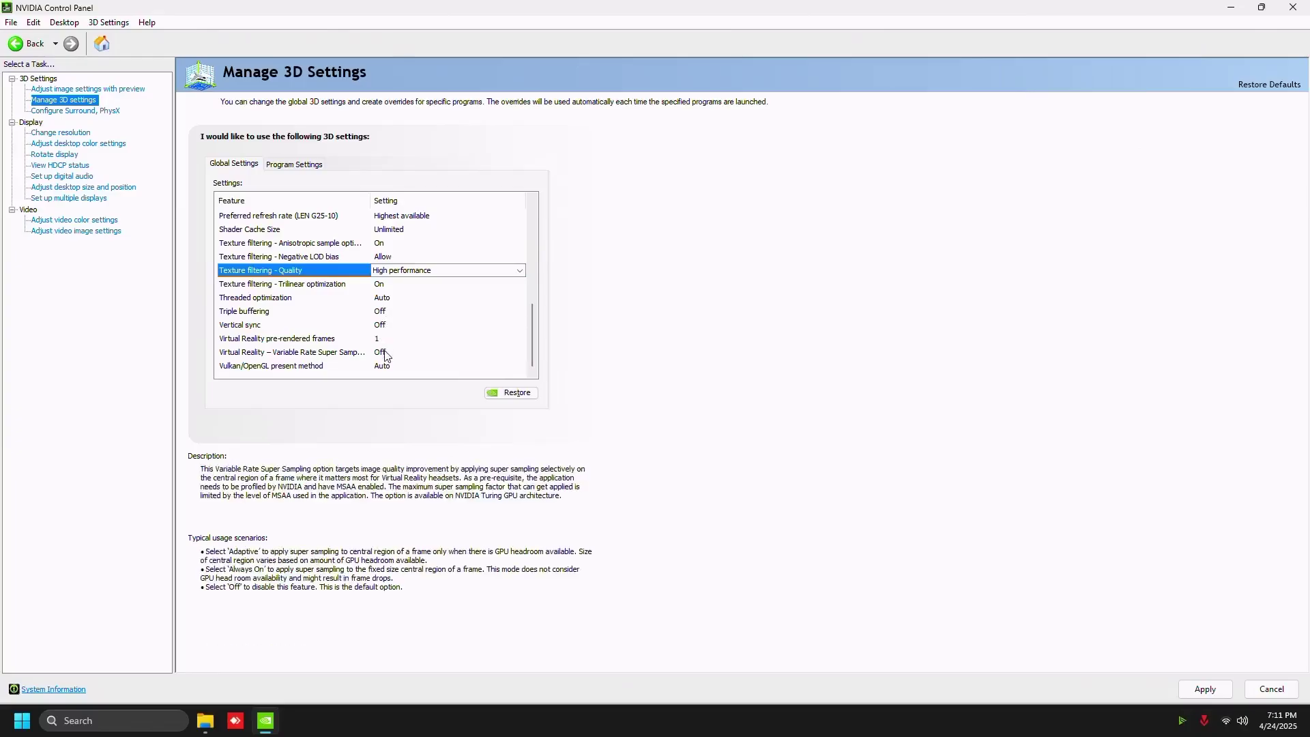
pyautogui.click(95, 110)
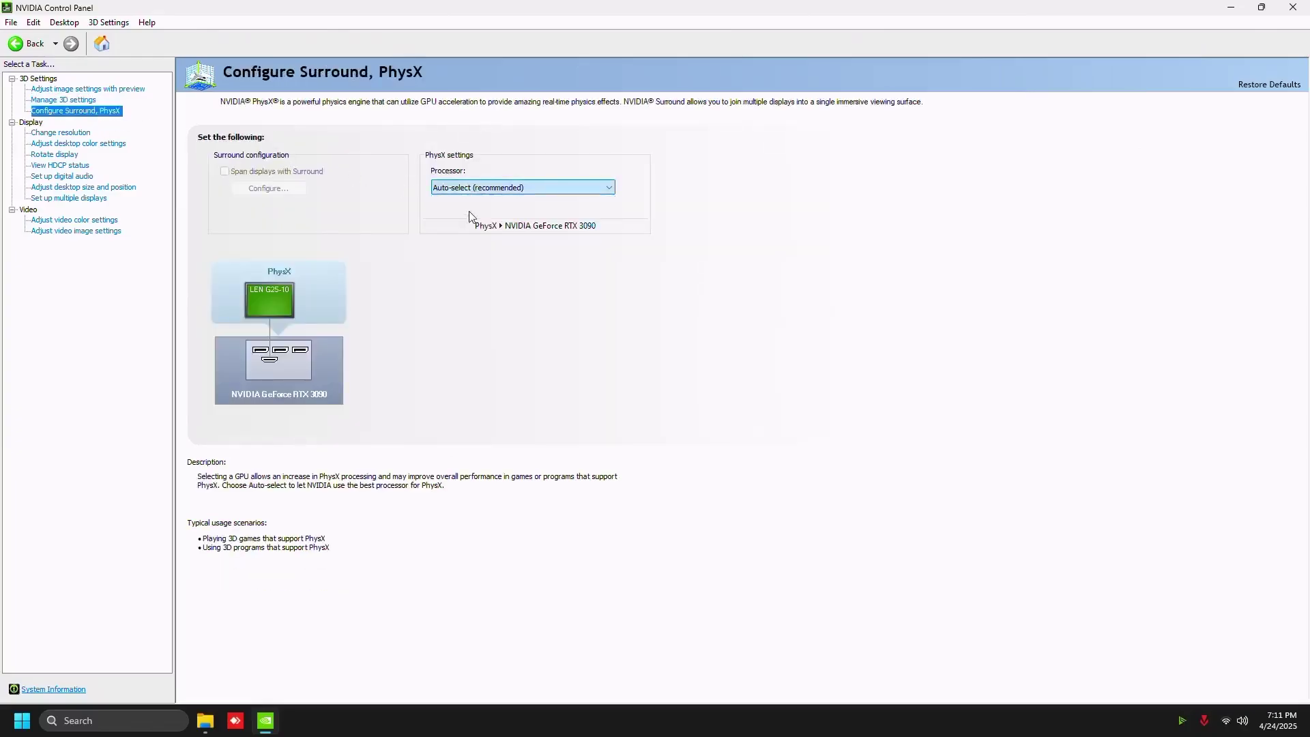
# Step: Assign PhysX processing to the NVIDIA GeForce RTX 3090, then go to the Change Resolution page
pyautogui.click(1201, 688)
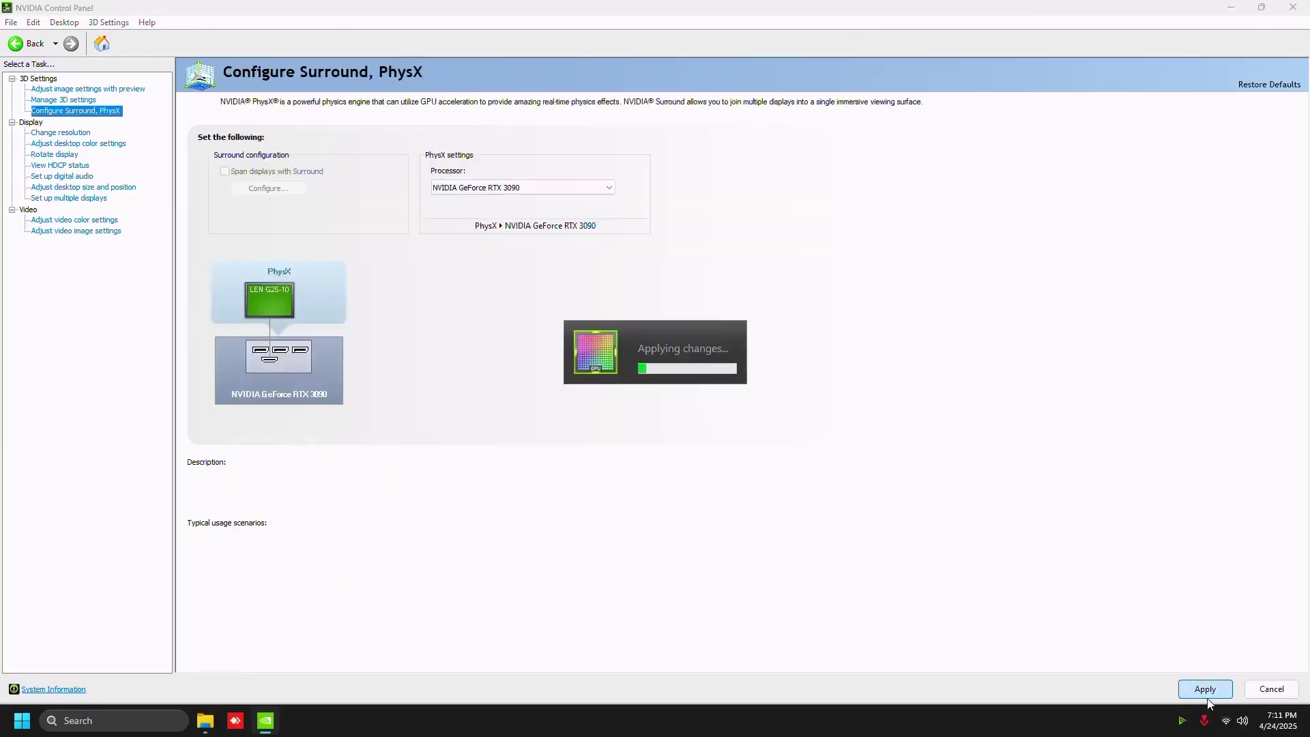
pyautogui.click(95, 188)
pyautogui.click(71, 133)
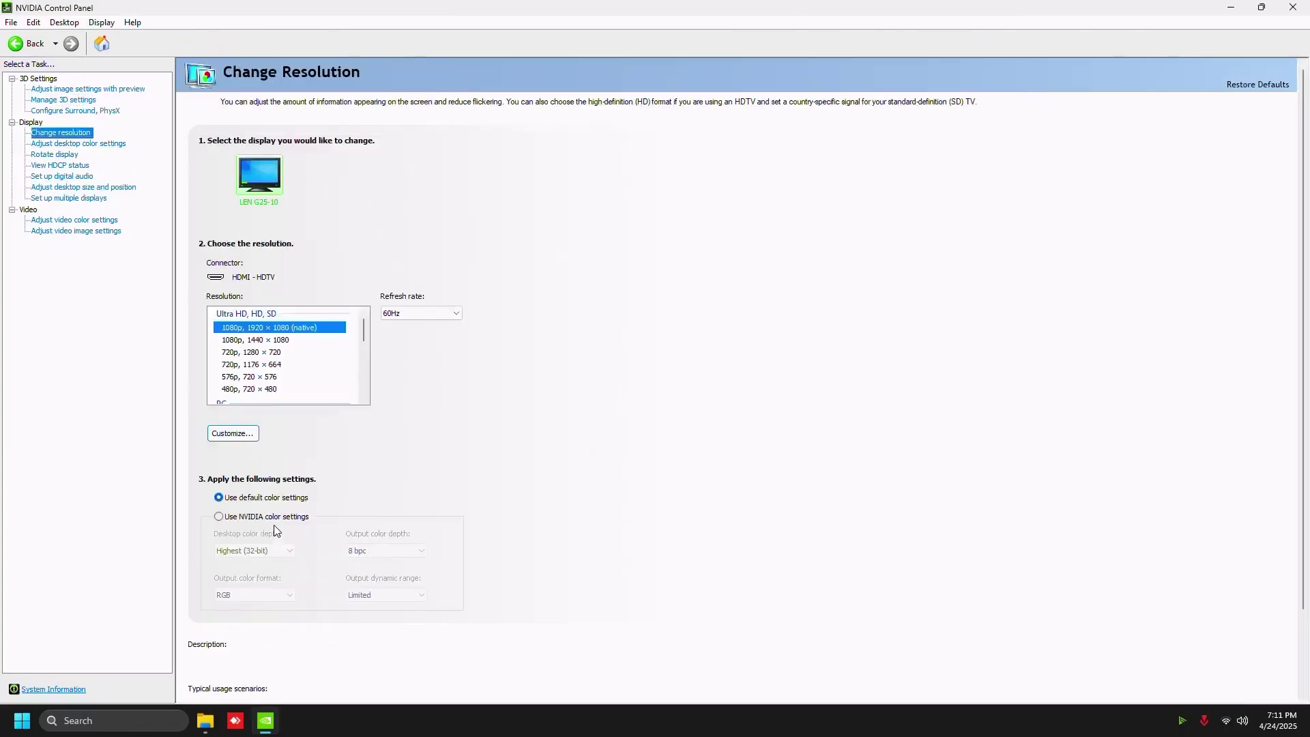
# Step: Close NVIDIA Control Panel and set the monitor to 1920 × 1080 at 144 Hz in Windows Settings
pyautogui.click(1304, 6)
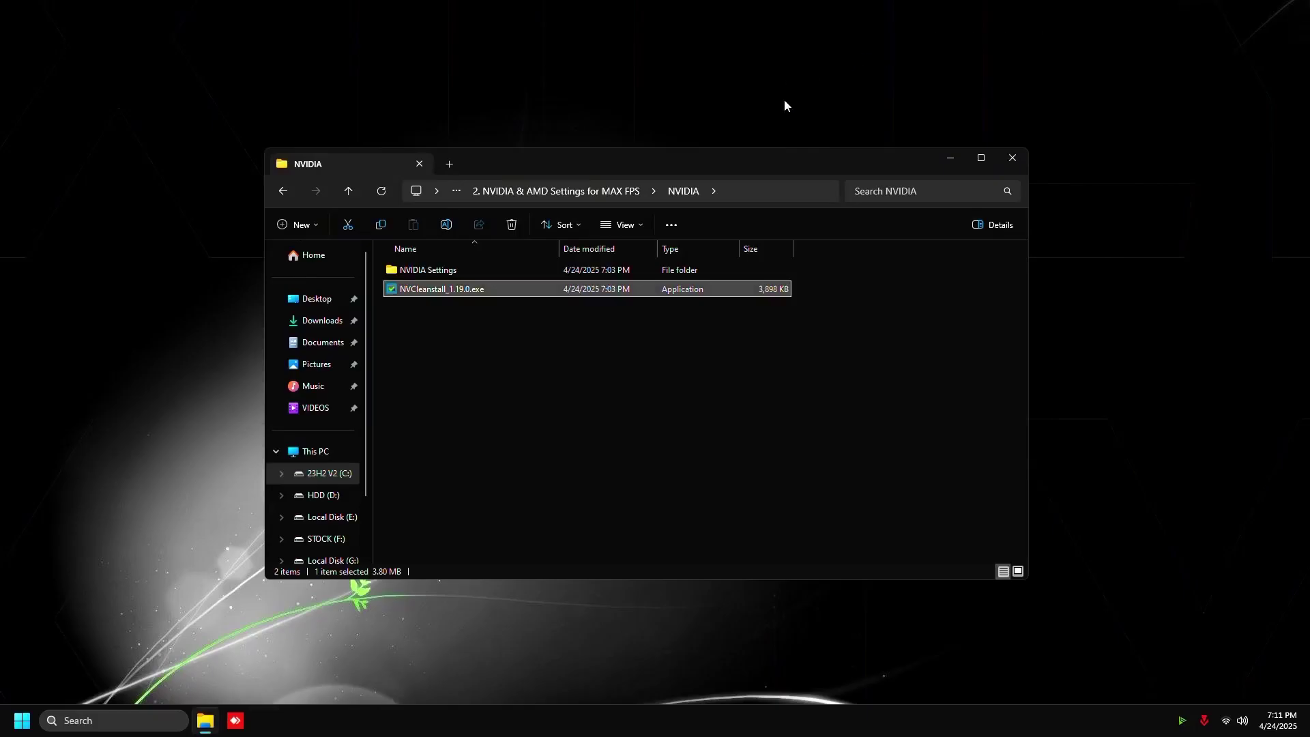
pyautogui.rightClick(826, 129)
pyautogui.click(880, 248)
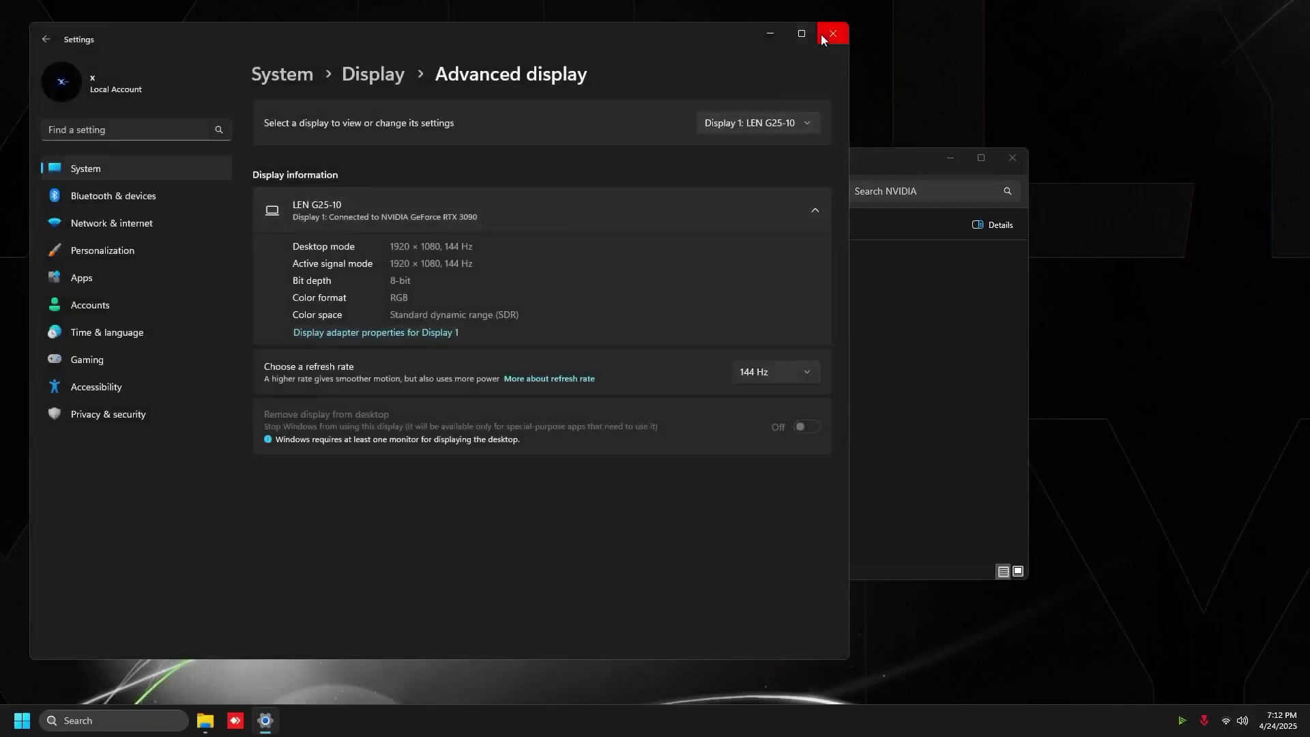
pyautogui.click(821, 34)
# Step: Open NVIDIA Profile Inspector, enlarge its window, and turn CUDA - Force P2 State Off
pyautogui.doubleClick(466, 268)
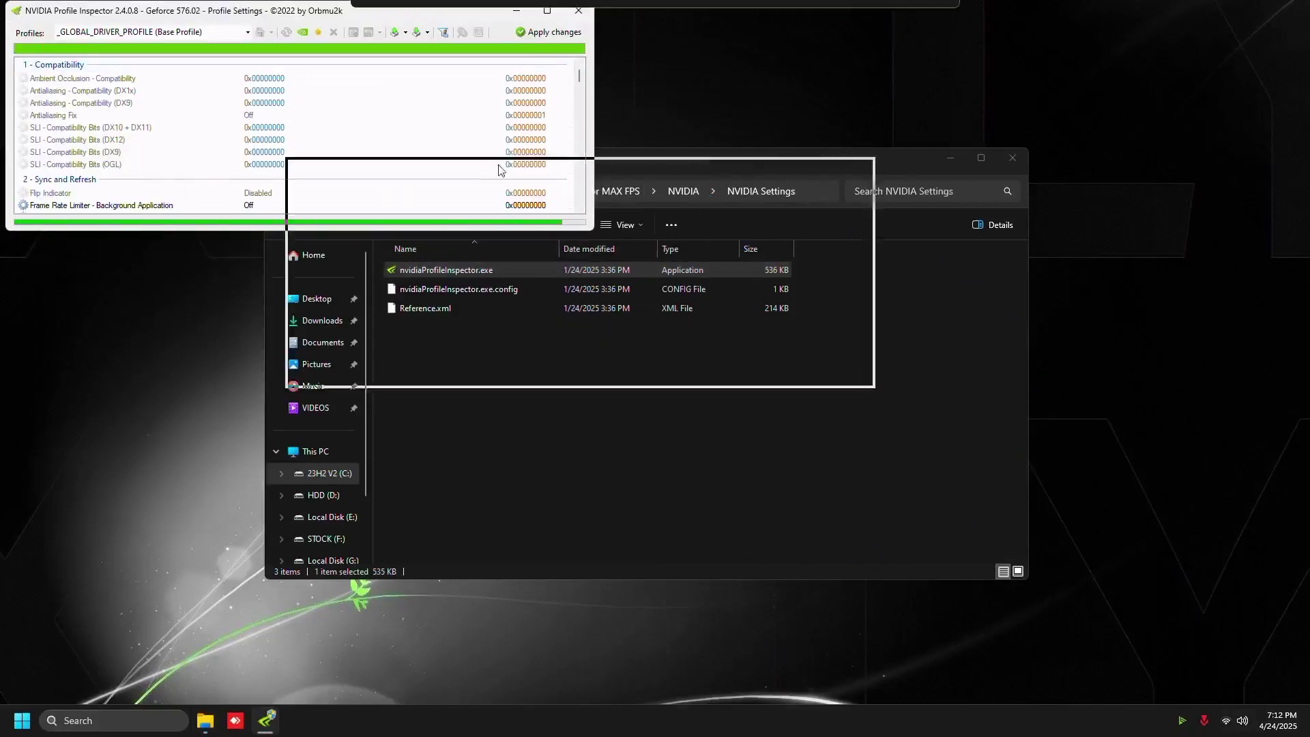
pyautogui.moveTo(904, 415); pyautogui.dragTo(1019, 662)
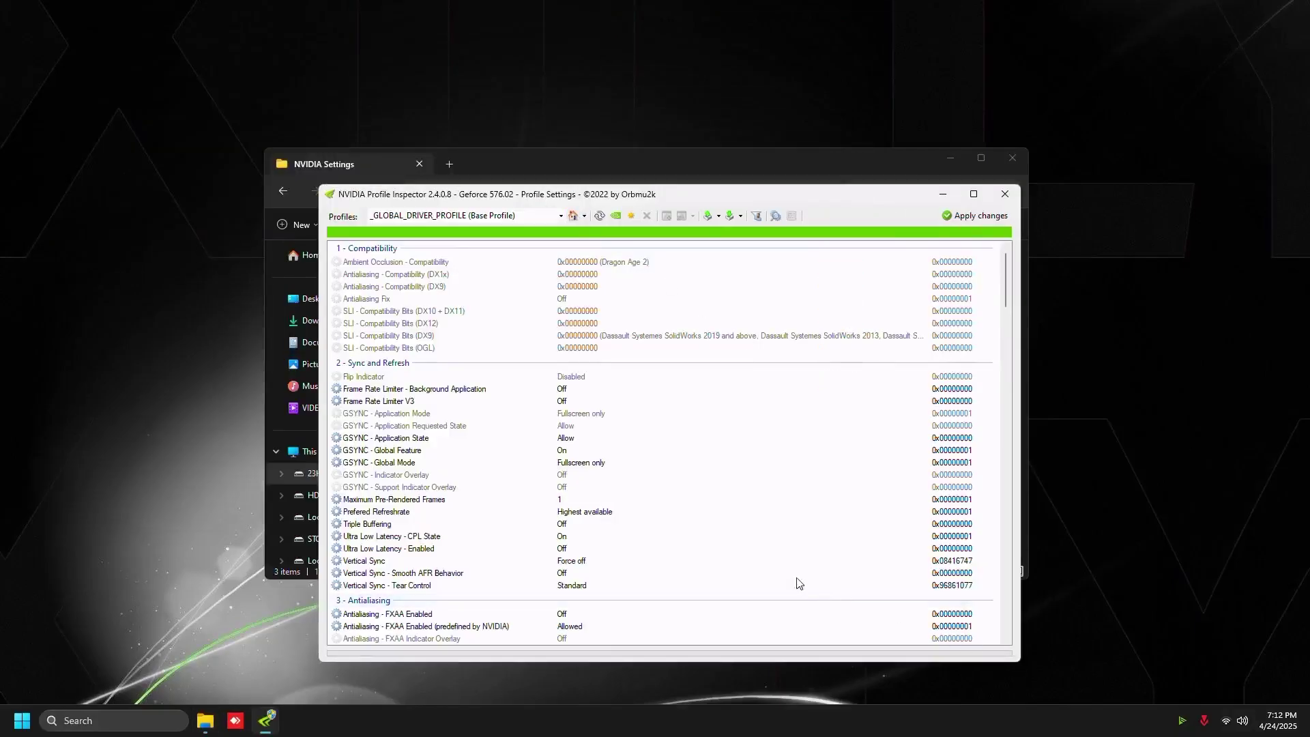
pyautogui.scroll(-14, 496, 543)
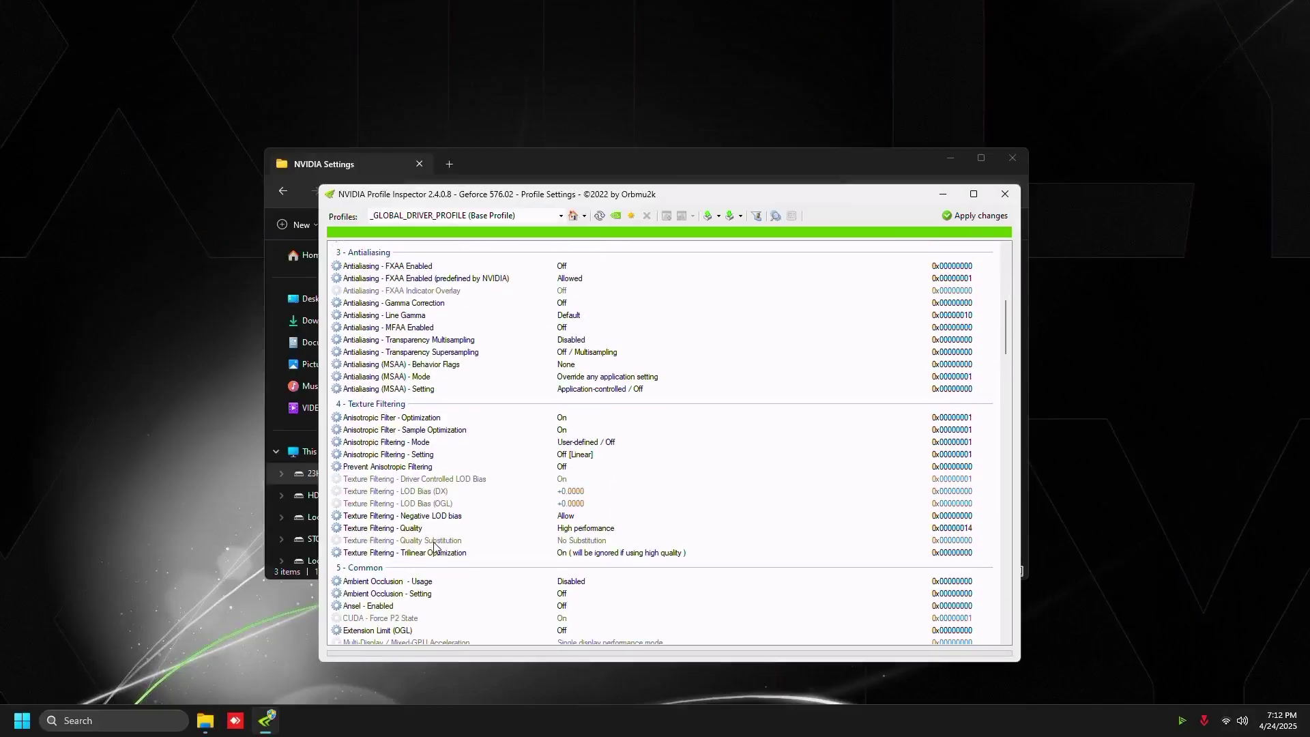
pyautogui.click(442, 548)
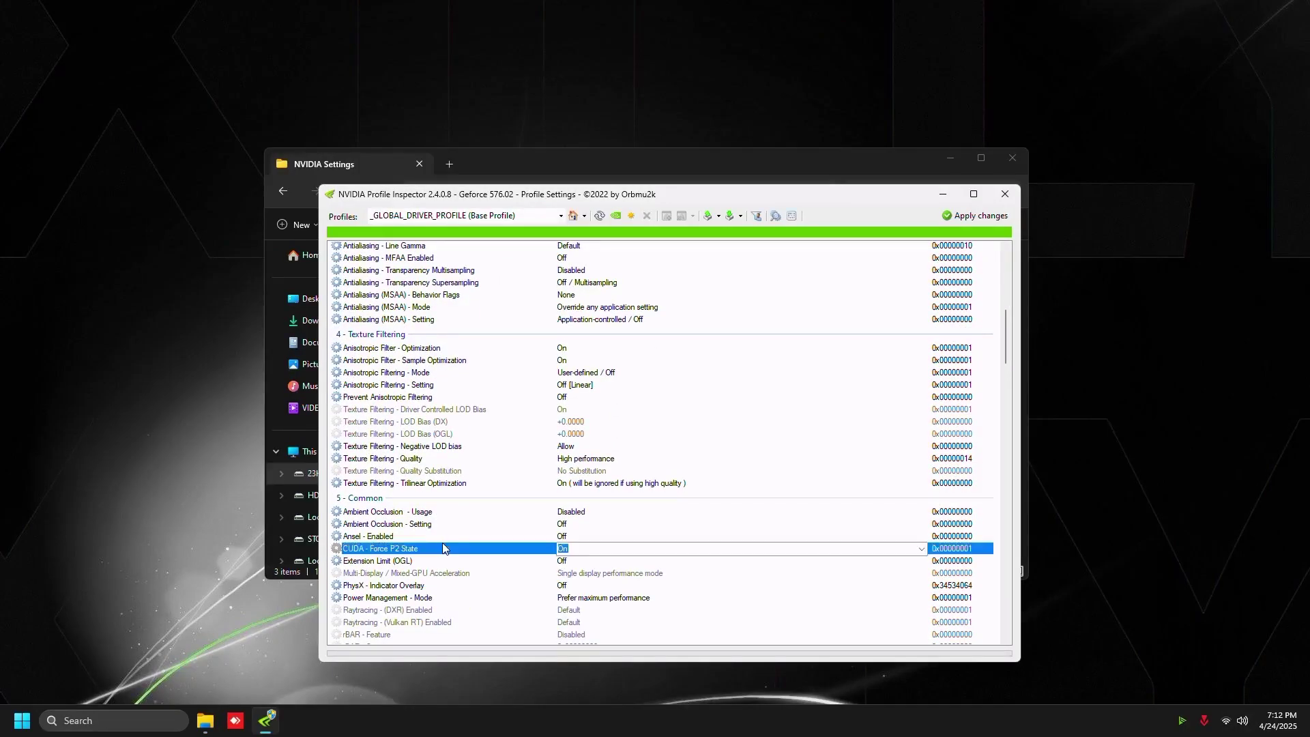
pyautogui.click(811, 552)
pyautogui.click(858, 571)
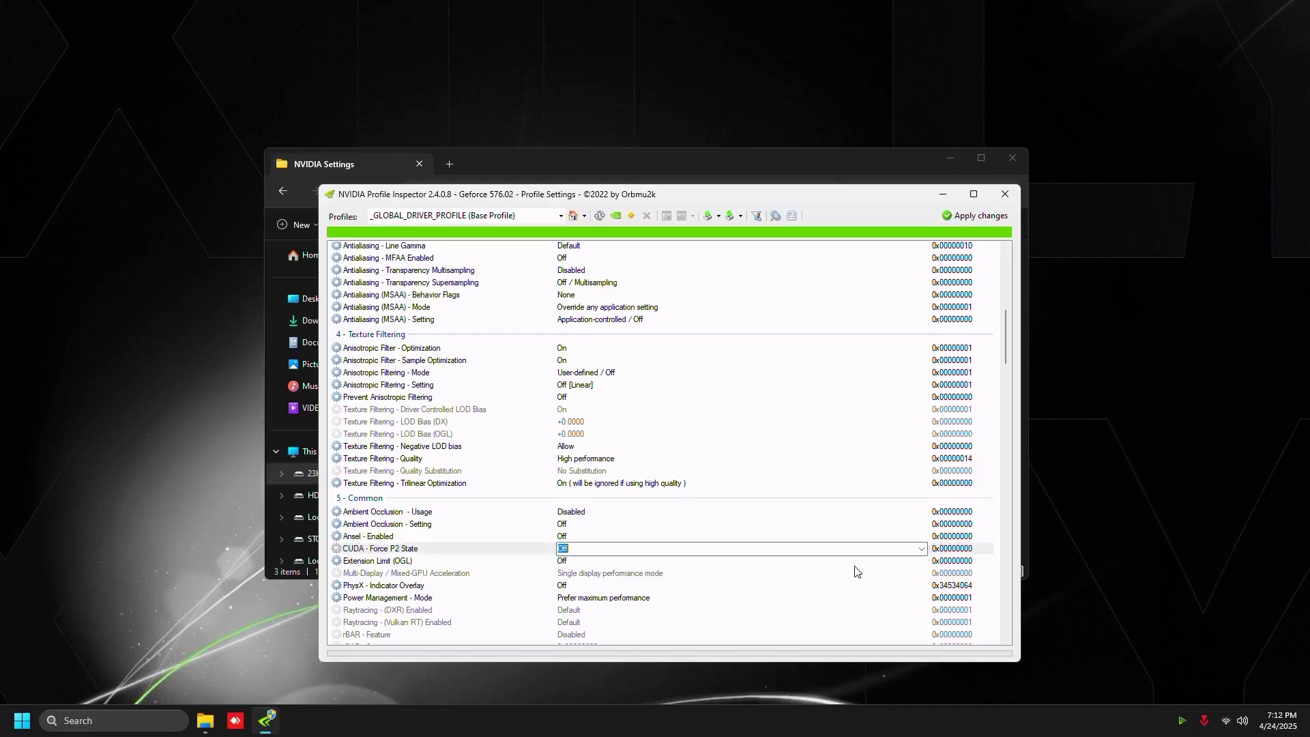
pyautogui.click(523, 562)
pyautogui.click(1007, 217)
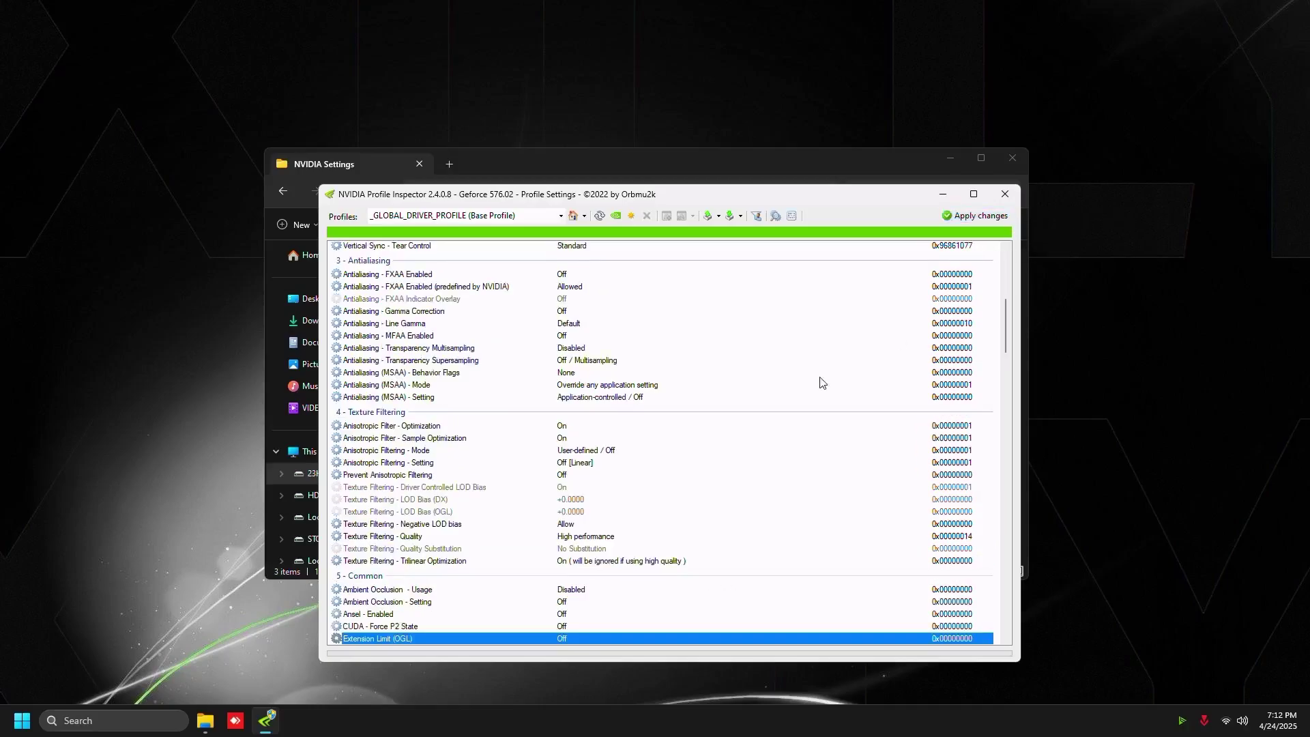
# Step: Enable rBAR - Feature with Red Dead Redemption 2 options and size limit, then apply
pyautogui.scroll(-6, 498, 491)
pyautogui.click(423, 538)
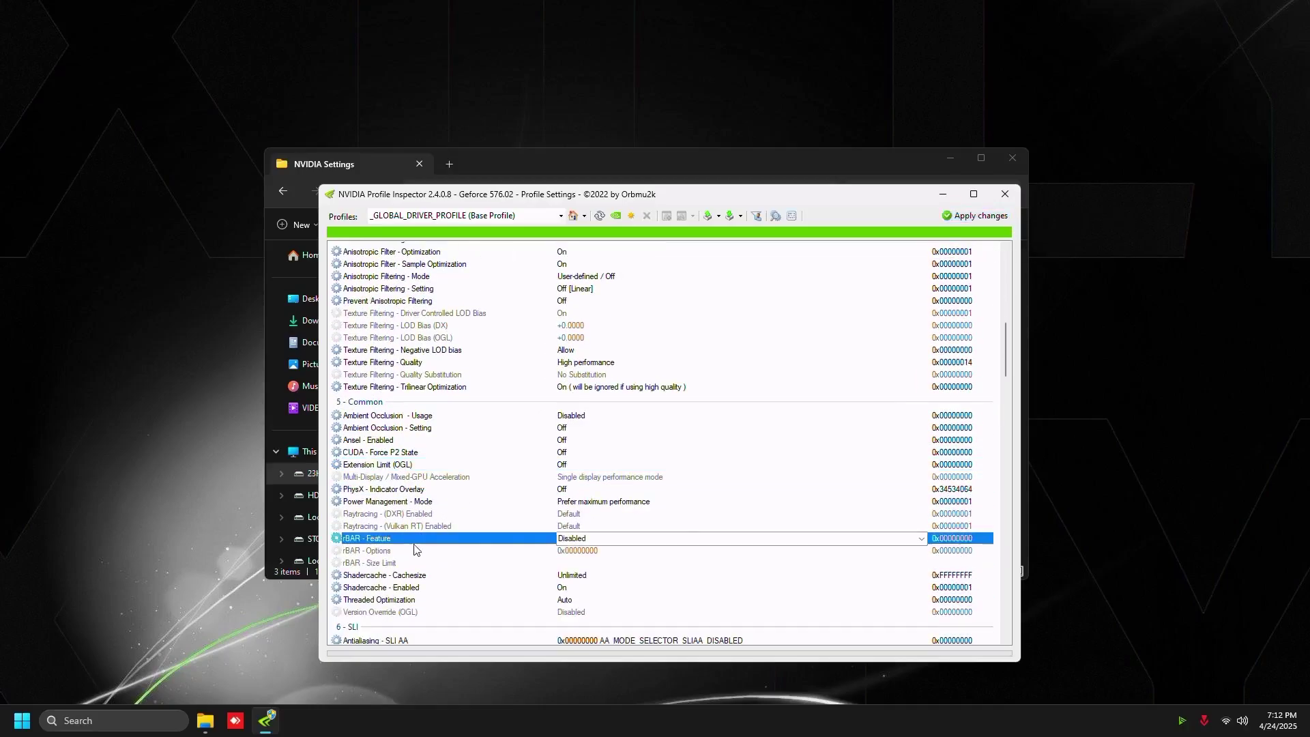
pyautogui.click(921, 538)
pyautogui.click(890, 563)
pyautogui.click(890, 563)
pyautogui.click(888, 551)
pyautogui.click(920, 550)
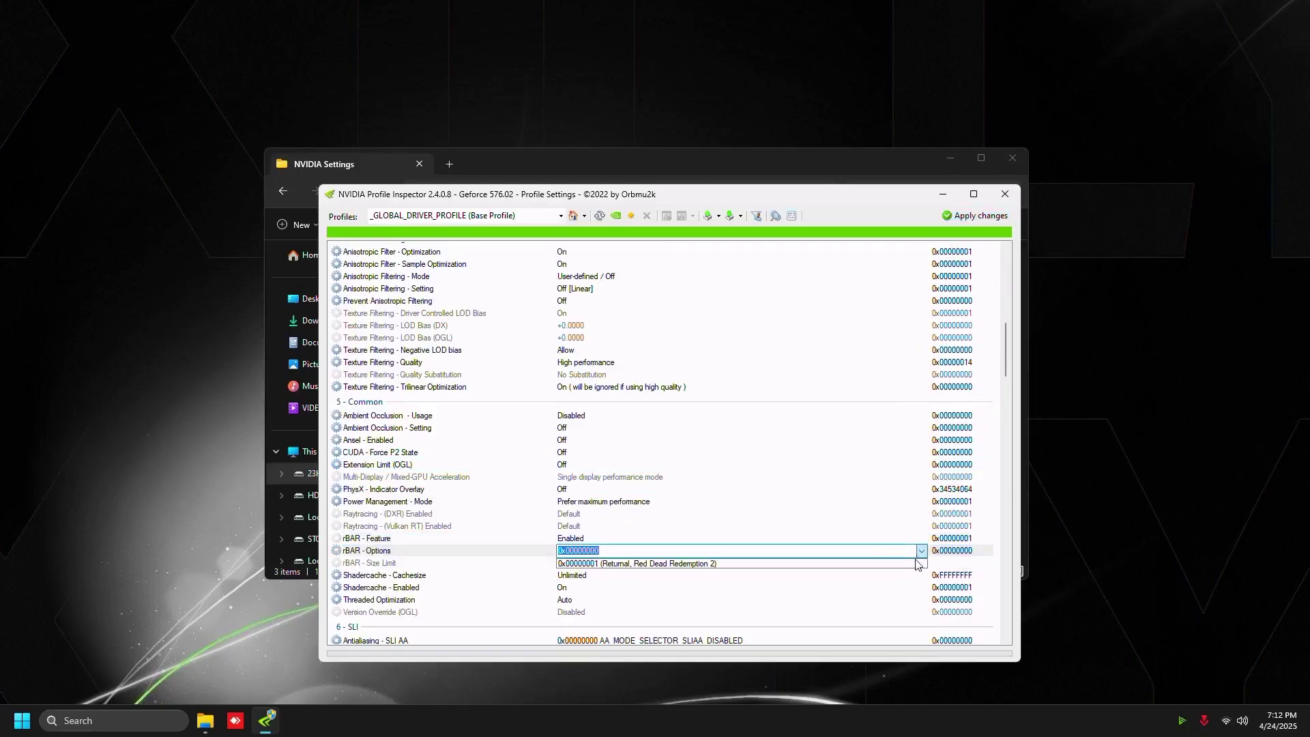
pyautogui.click(880, 563)
pyautogui.click(921, 563)
pyautogui.click(921, 563)
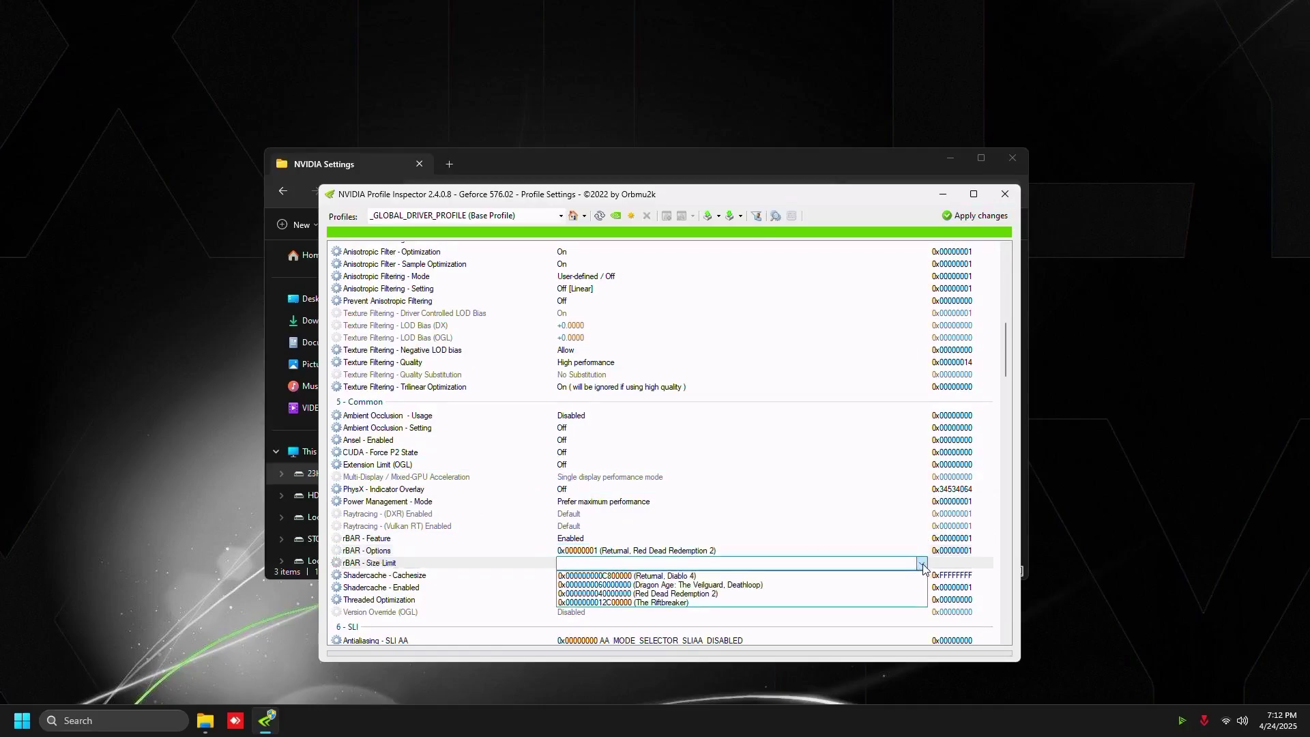
pyautogui.click(638, 594)
pyautogui.click(982, 217)
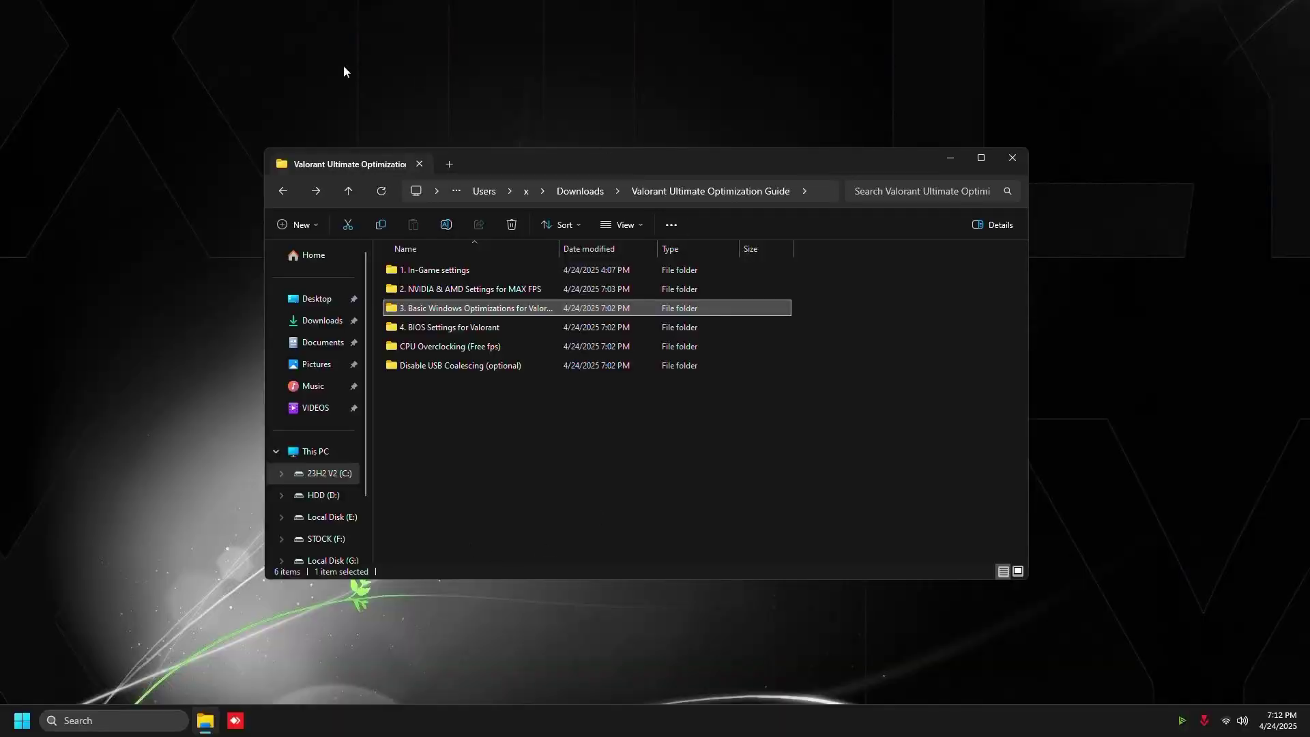
# Step: Check the active plan via the 'Choose a power plan' shortcut, close it, and launch Turn on HAGS
pyautogui.doubleClick(418, 308)
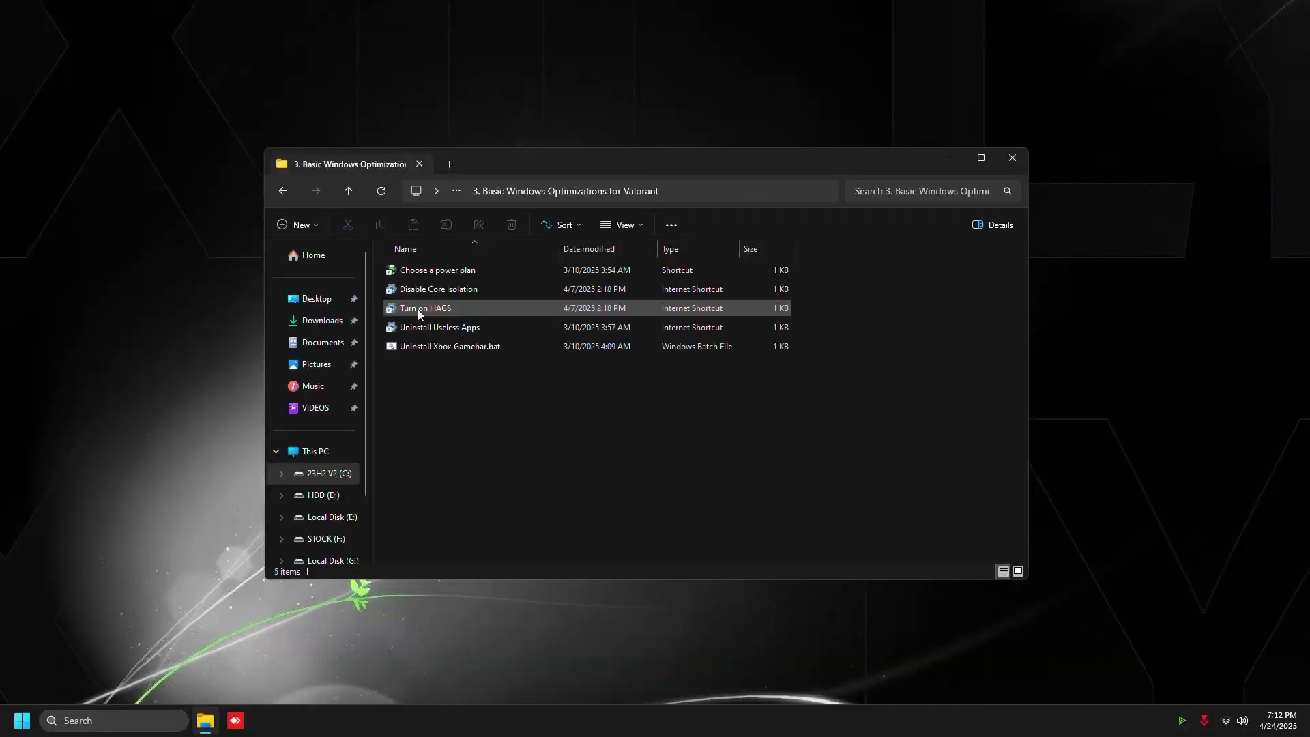
pyautogui.doubleClick(428, 275)
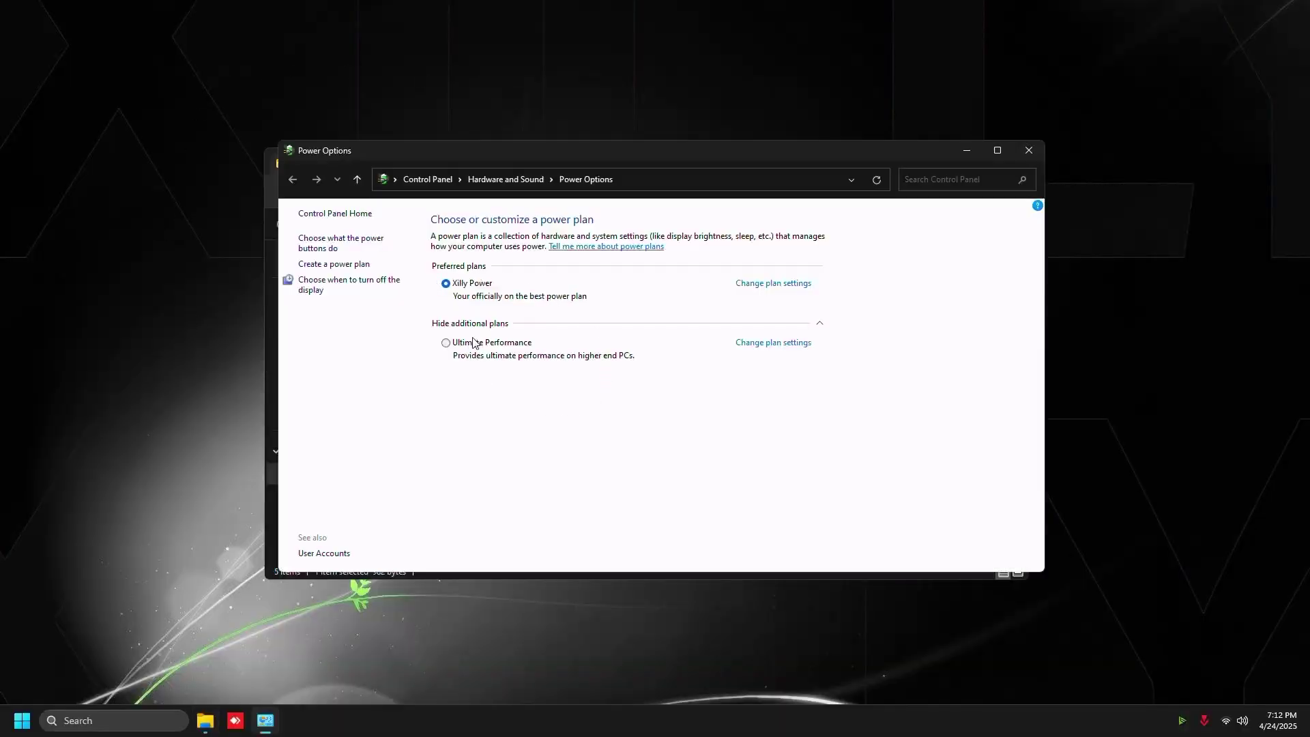
pyautogui.click(1029, 151)
pyautogui.doubleClick(417, 284)
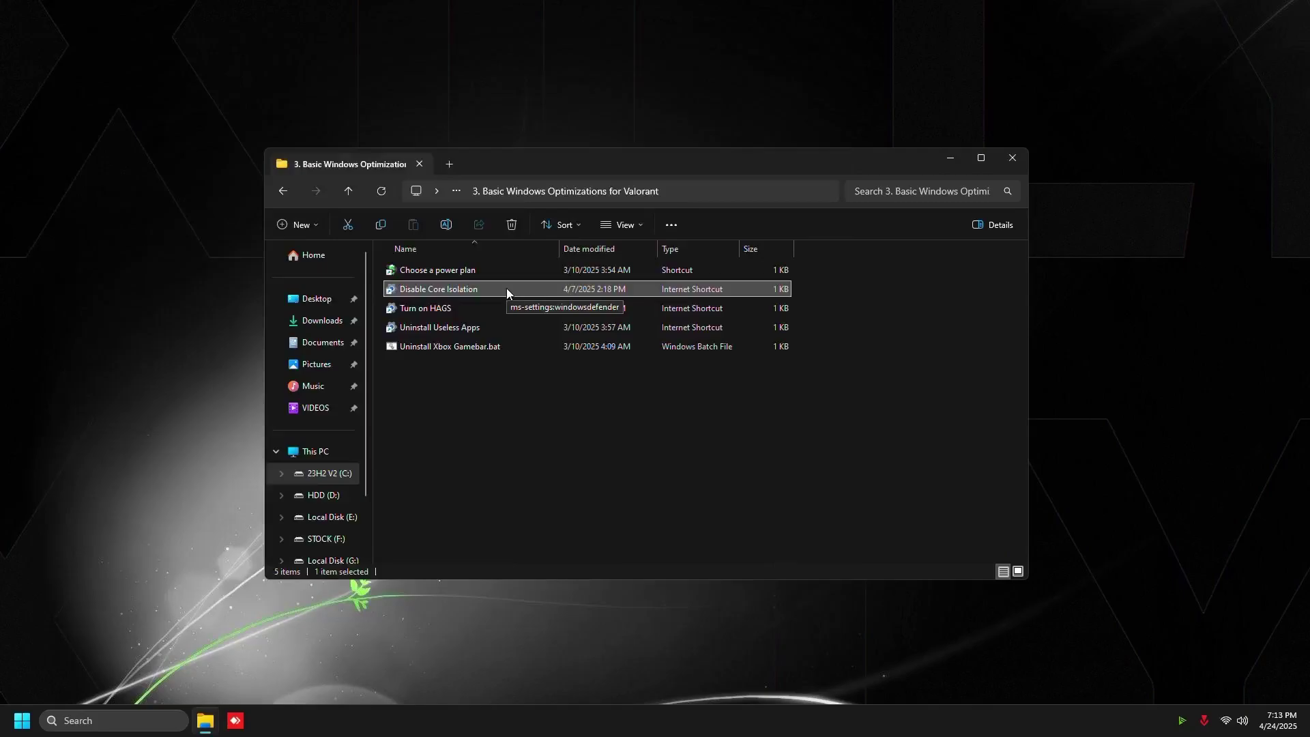
pyautogui.doubleClick(507, 288)
pyautogui.click(232, 143)
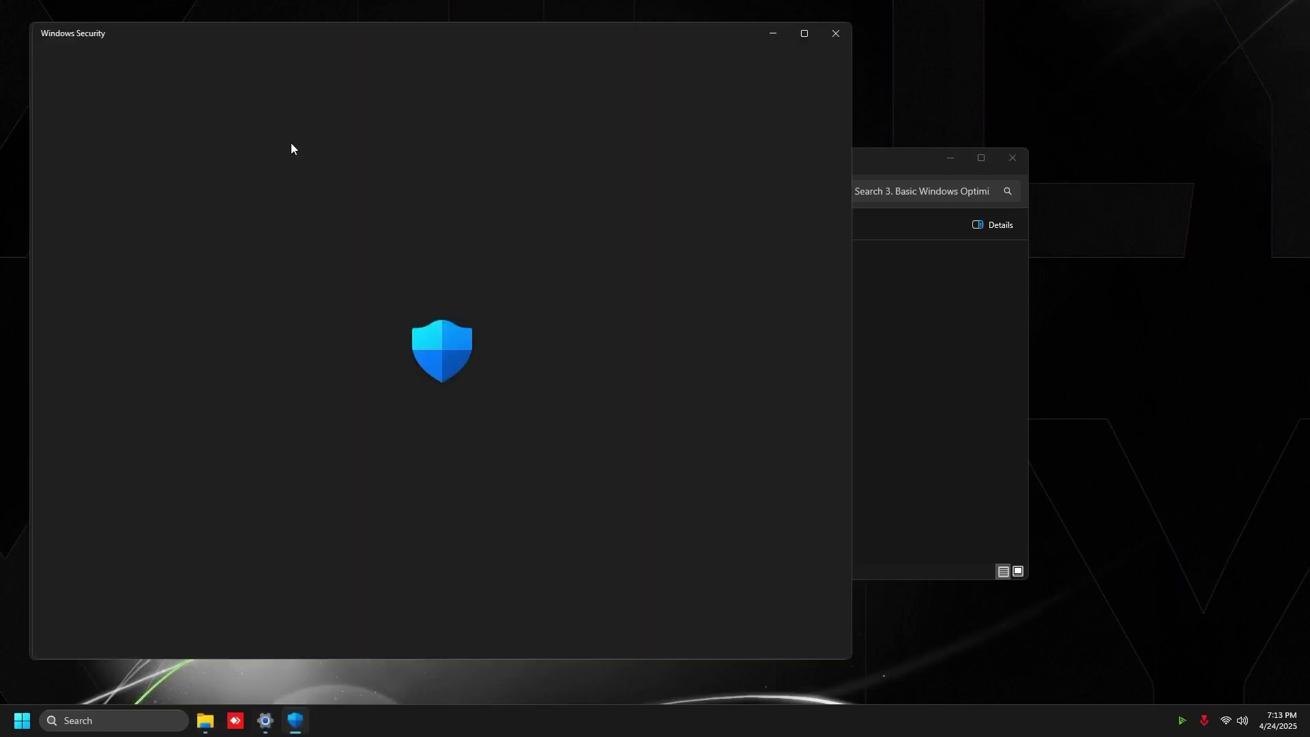
pyautogui.click(150, 293)
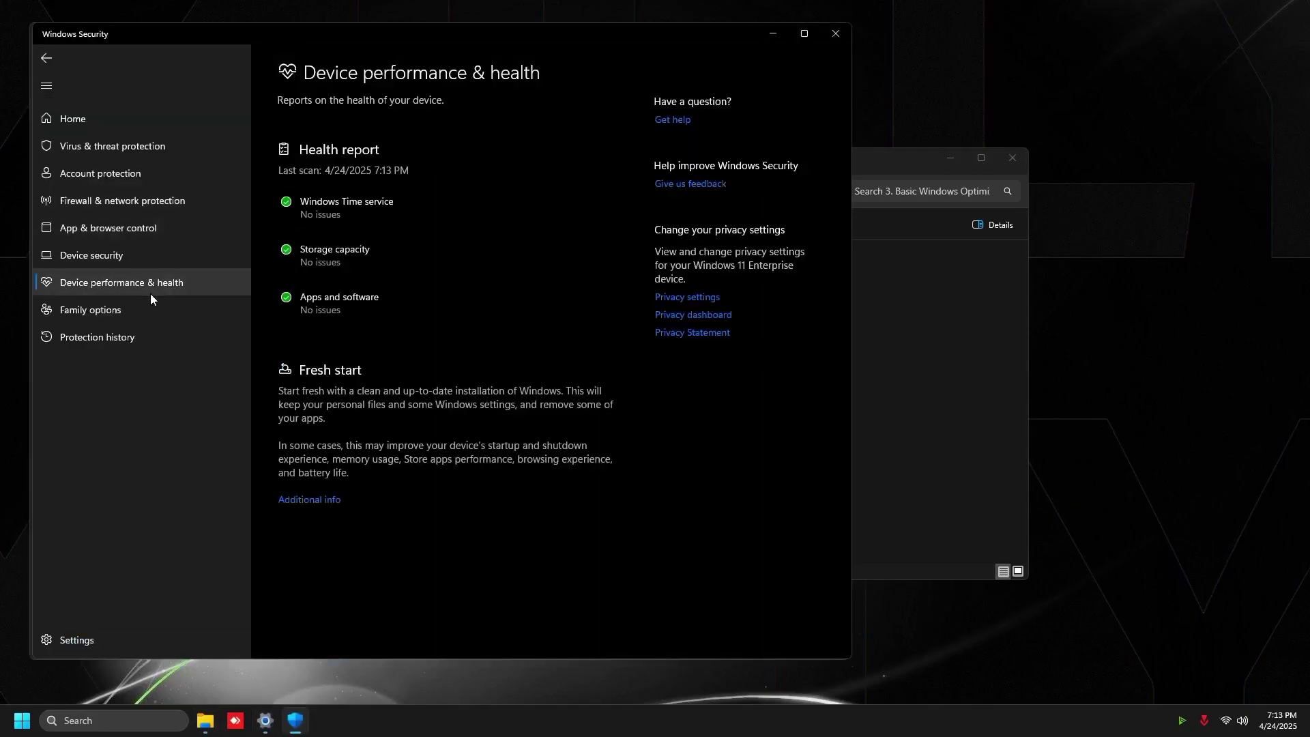
pyautogui.click(141, 260)
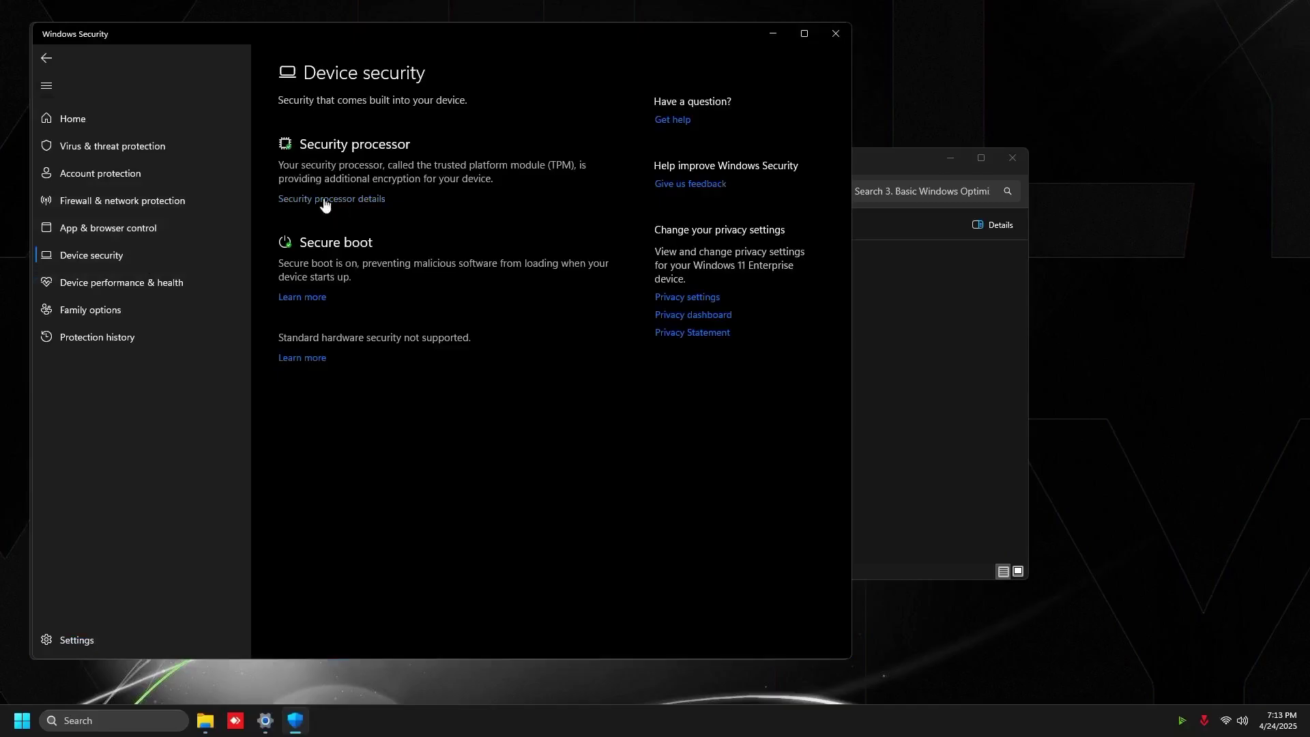
pyautogui.click(324, 199)
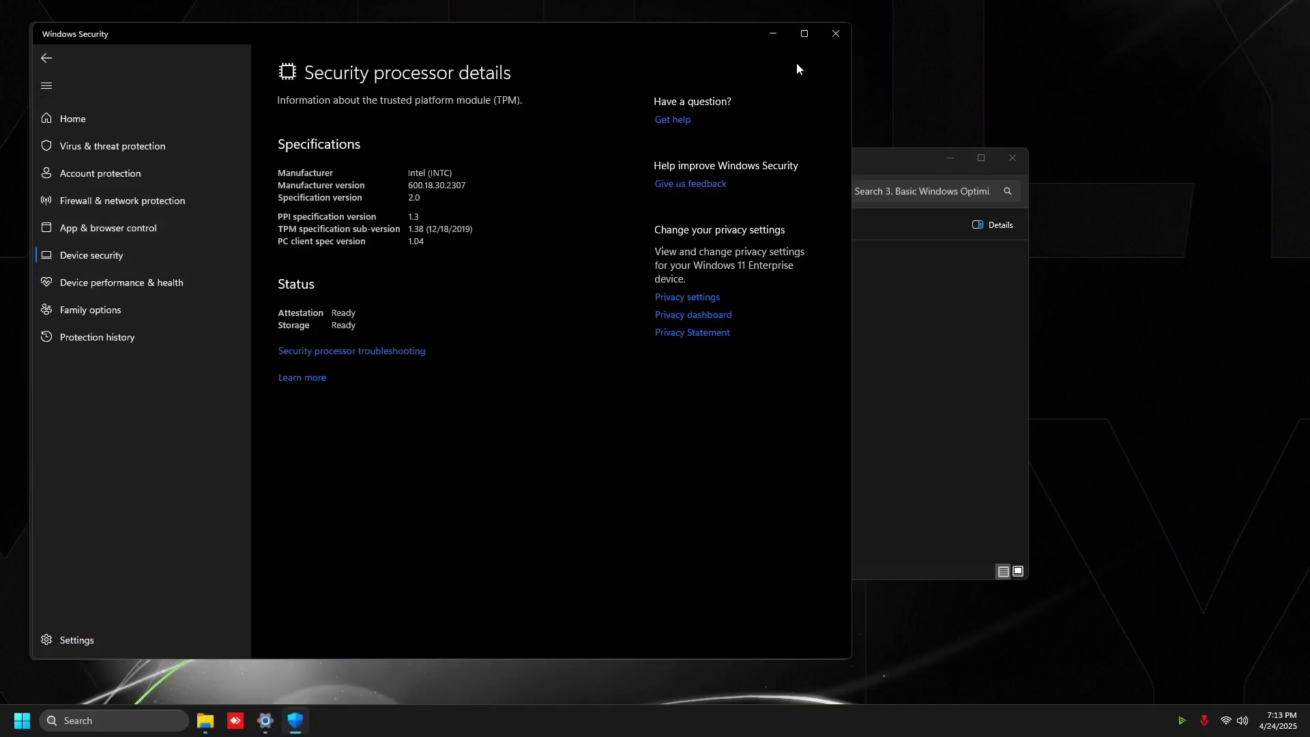
pyautogui.click(836, 33)
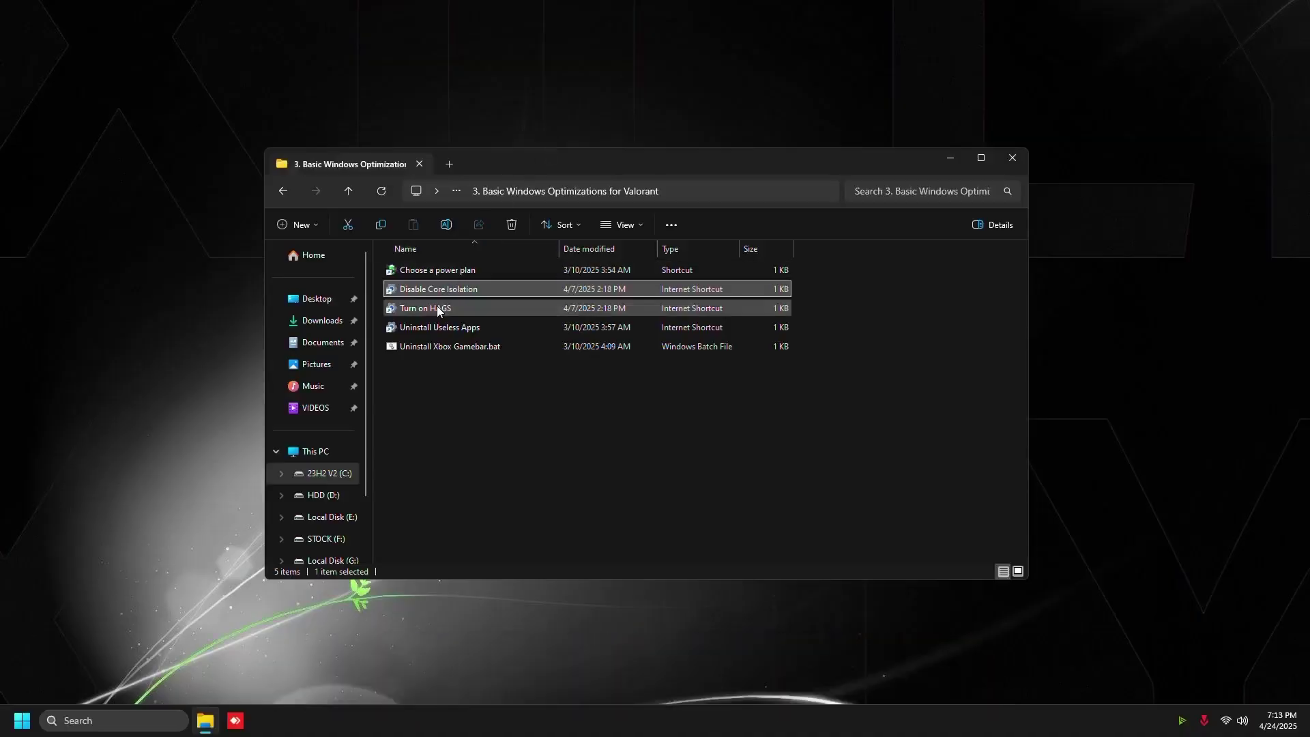
# Step: Check hardware-accelerated GPU scheduling in the default graphics settings, then close Settings
pyautogui.doubleClick(437, 306)
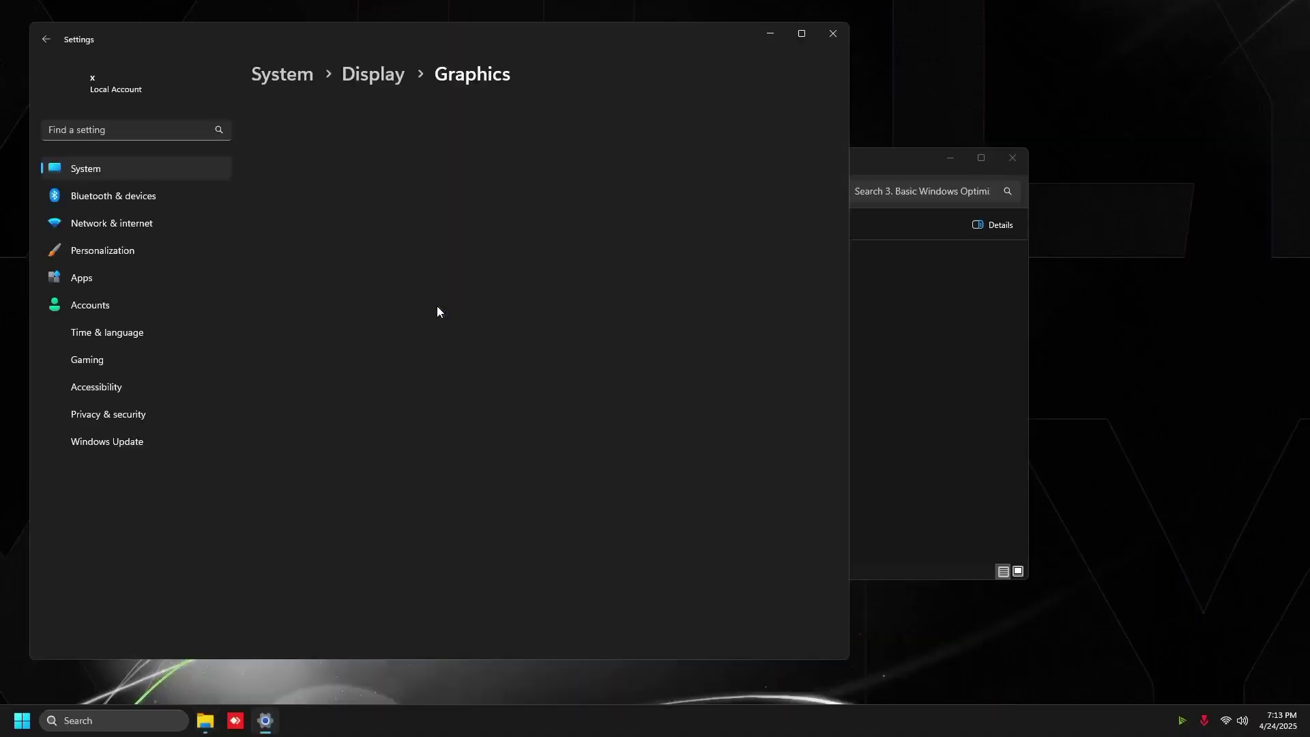
pyautogui.click(321, 141)
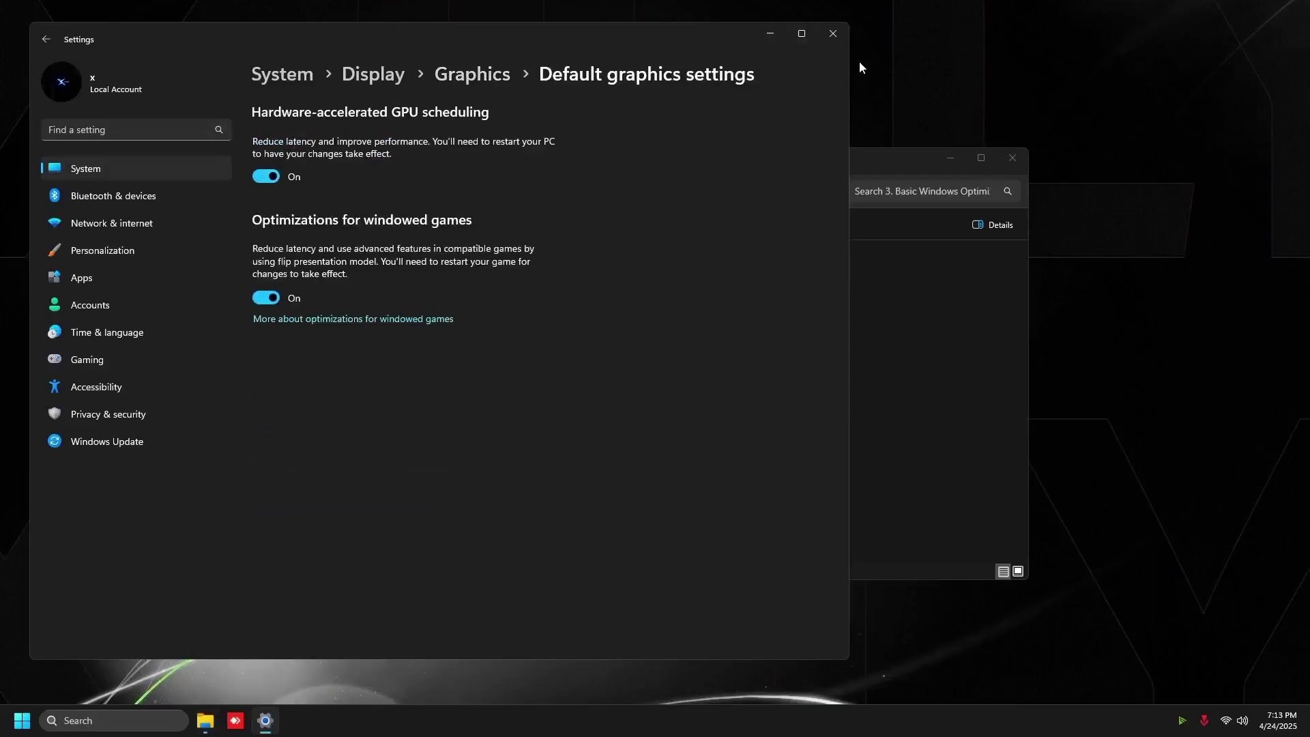
pyautogui.click(833, 34)
# Step: Uninstall Remote Desktop Connection from the Installed apps list
pyautogui.doubleClick(418, 330)
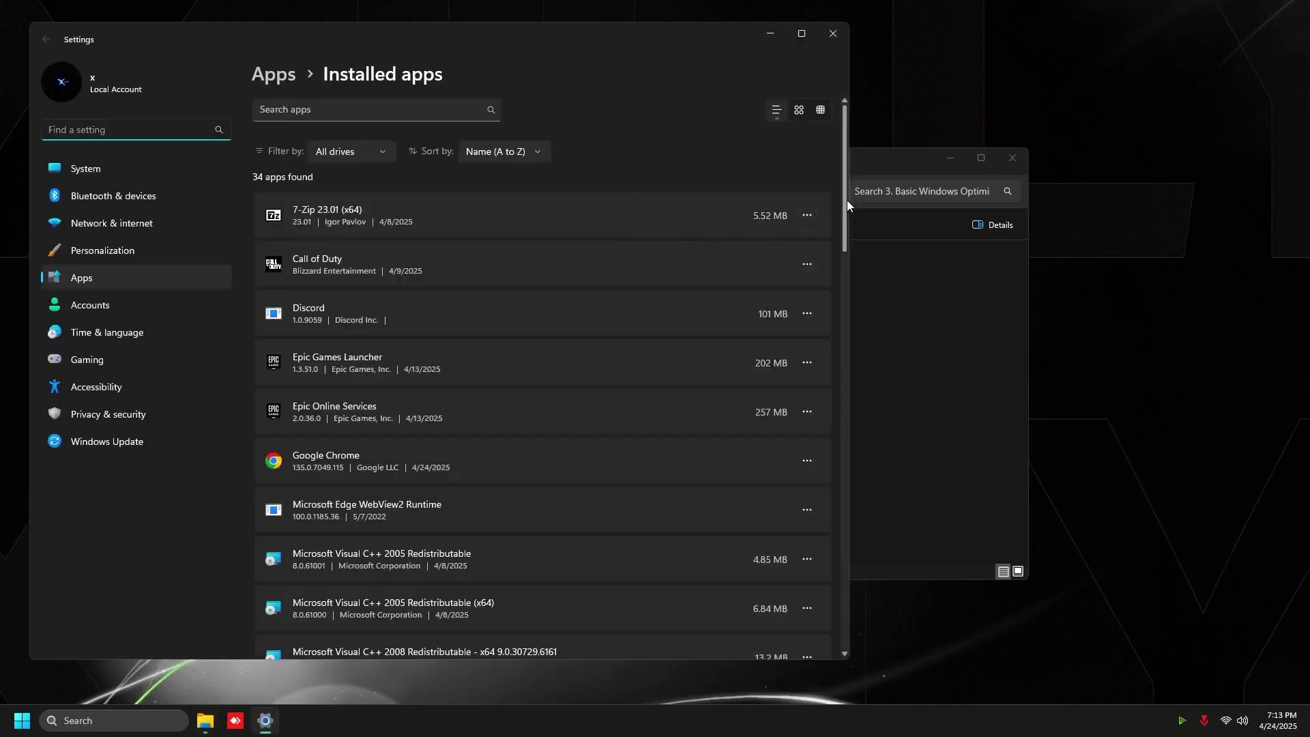
pyautogui.moveTo(846, 199)
pyautogui.mouseDown()
pyautogui.moveTo(828, 366)
pyautogui.moveTo(846, 496)
pyautogui.moveTo(870, 516)
pyautogui.mouseUp()
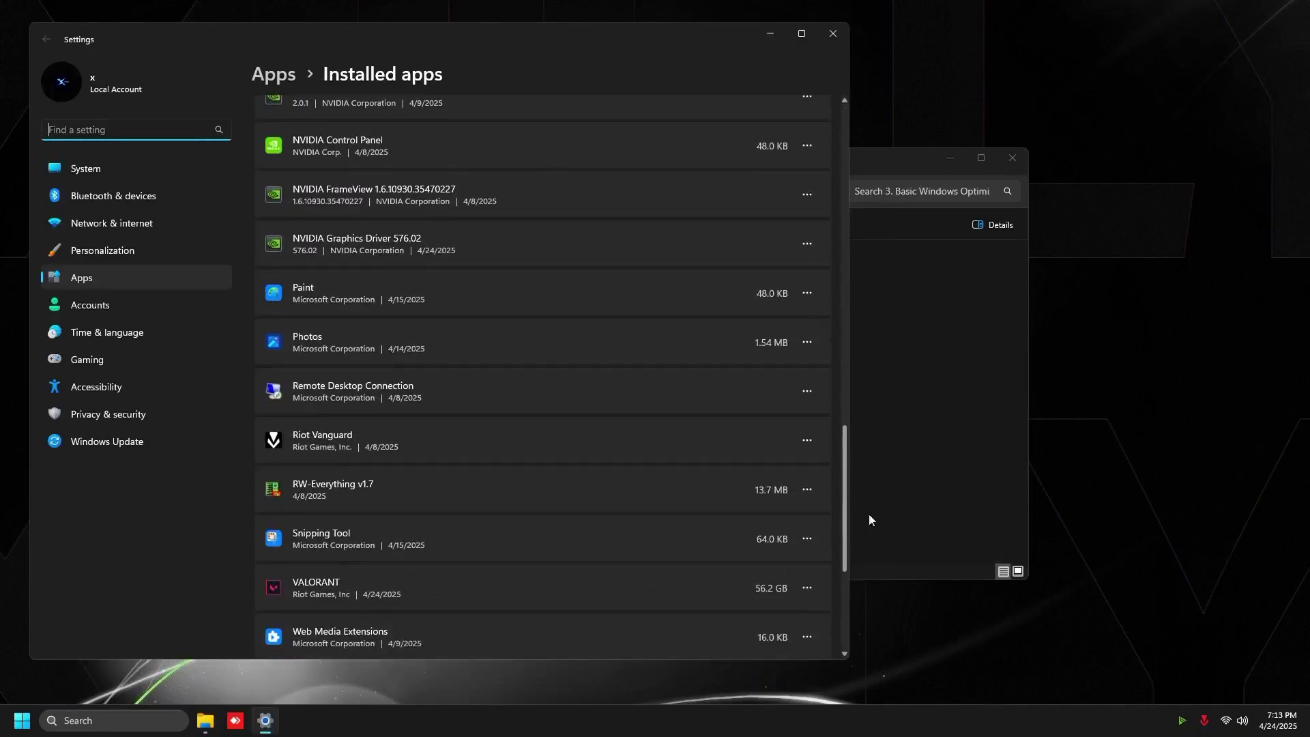
pyautogui.click(806, 391)
pyautogui.click(751, 451)
pyautogui.click(804, 461)
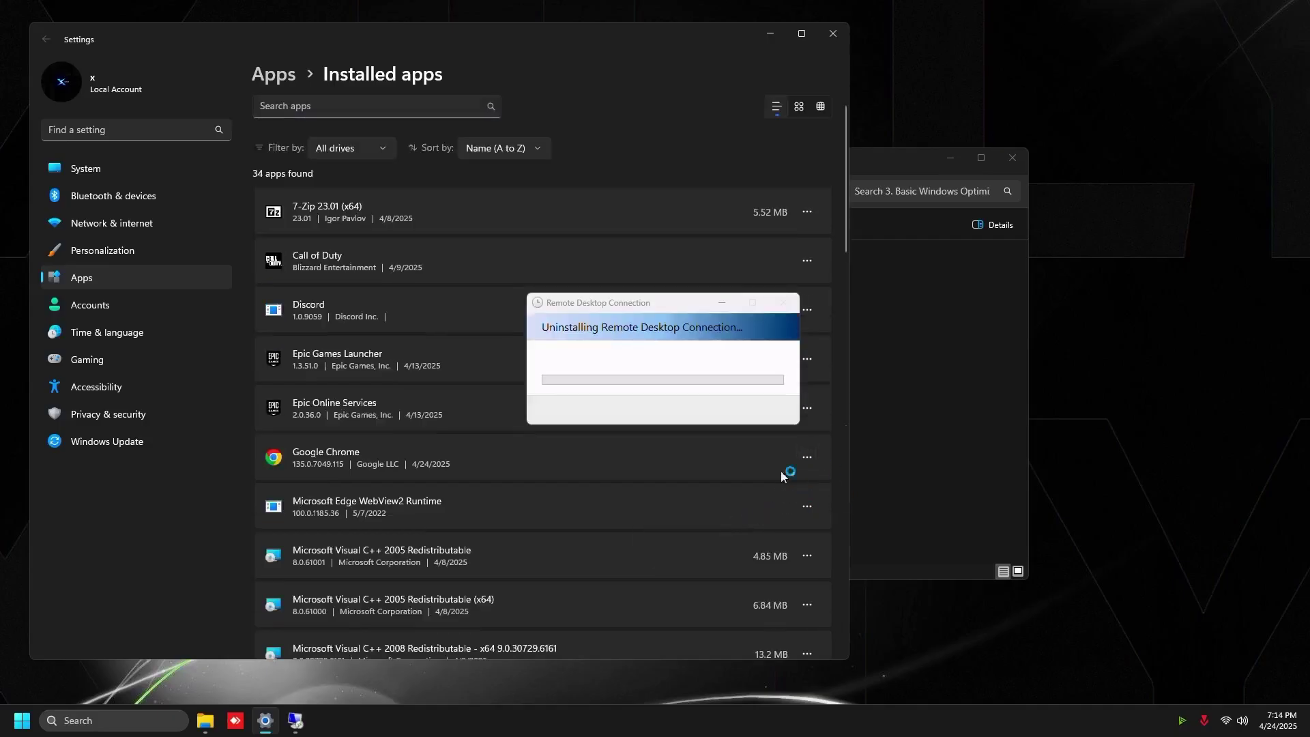
# Step: Turn off NVIDIA Broadcast, Update and Vanguard tray notification as startup apps
pyautogui.scroll(-10, 839, 273)
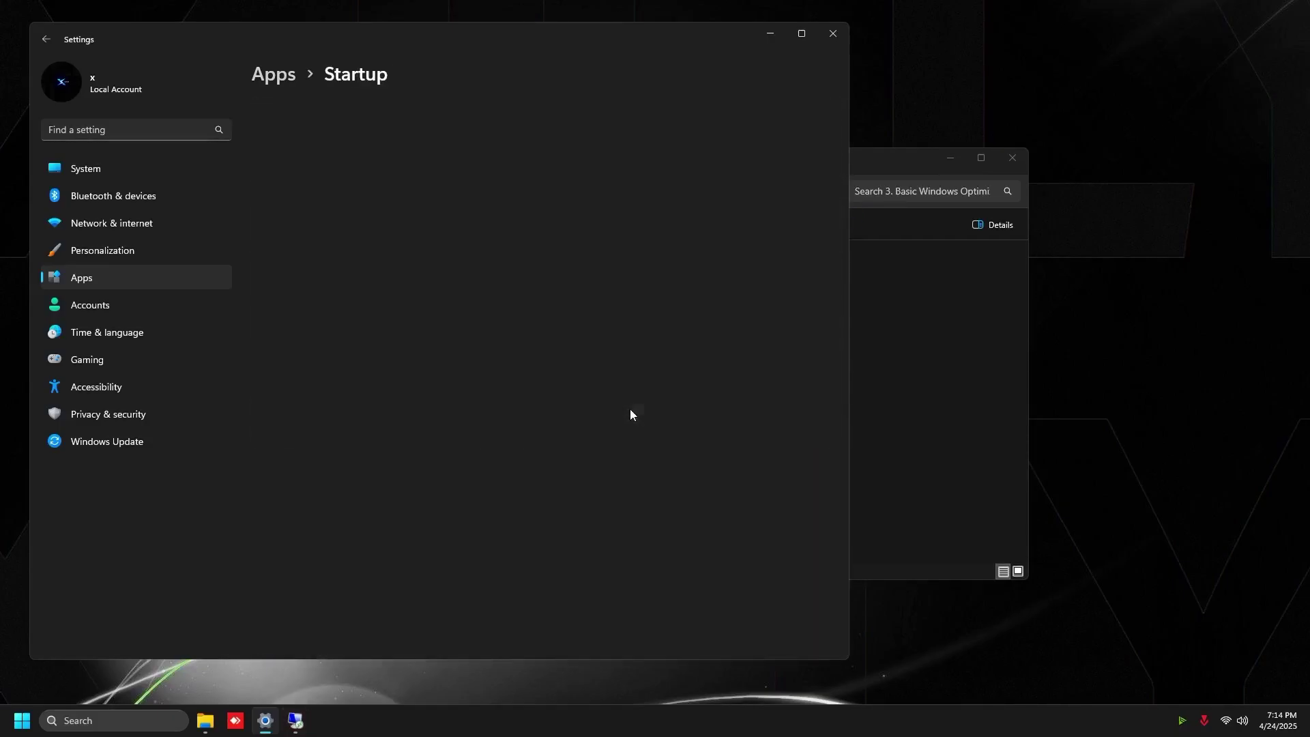
pyautogui.click(792, 268)
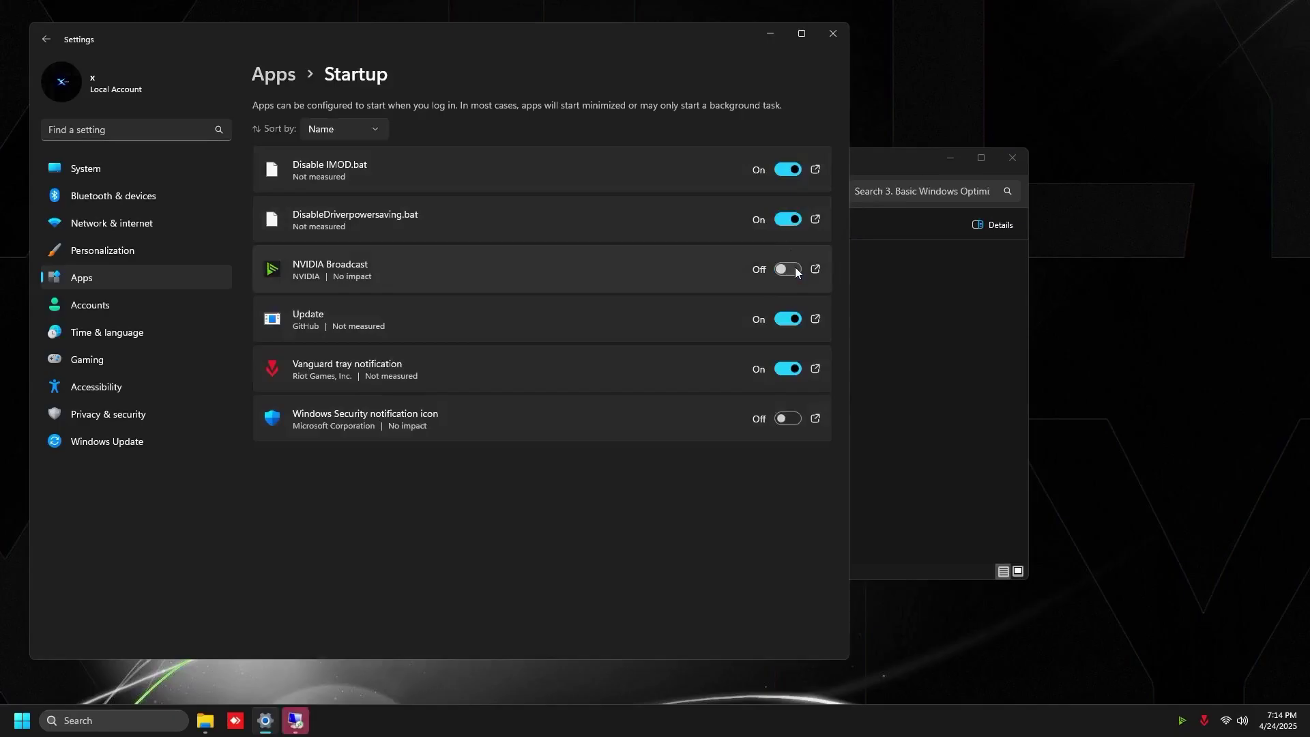
pyautogui.click(790, 319)
pyautogui.click(791, 368)
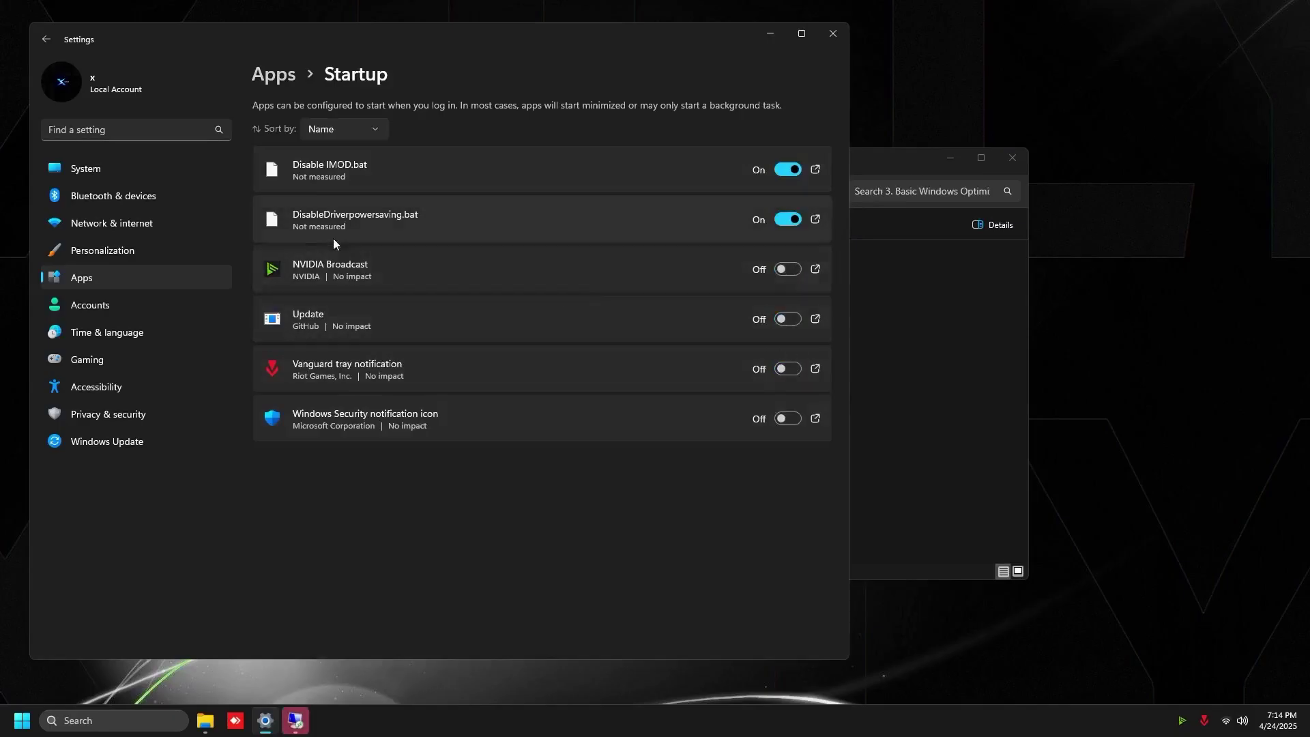
# Step: Look through the System notification and storage settings and the Gaming Game Mode page
pyautogui.click(158, 175)
pyautogui.click(314, 296)
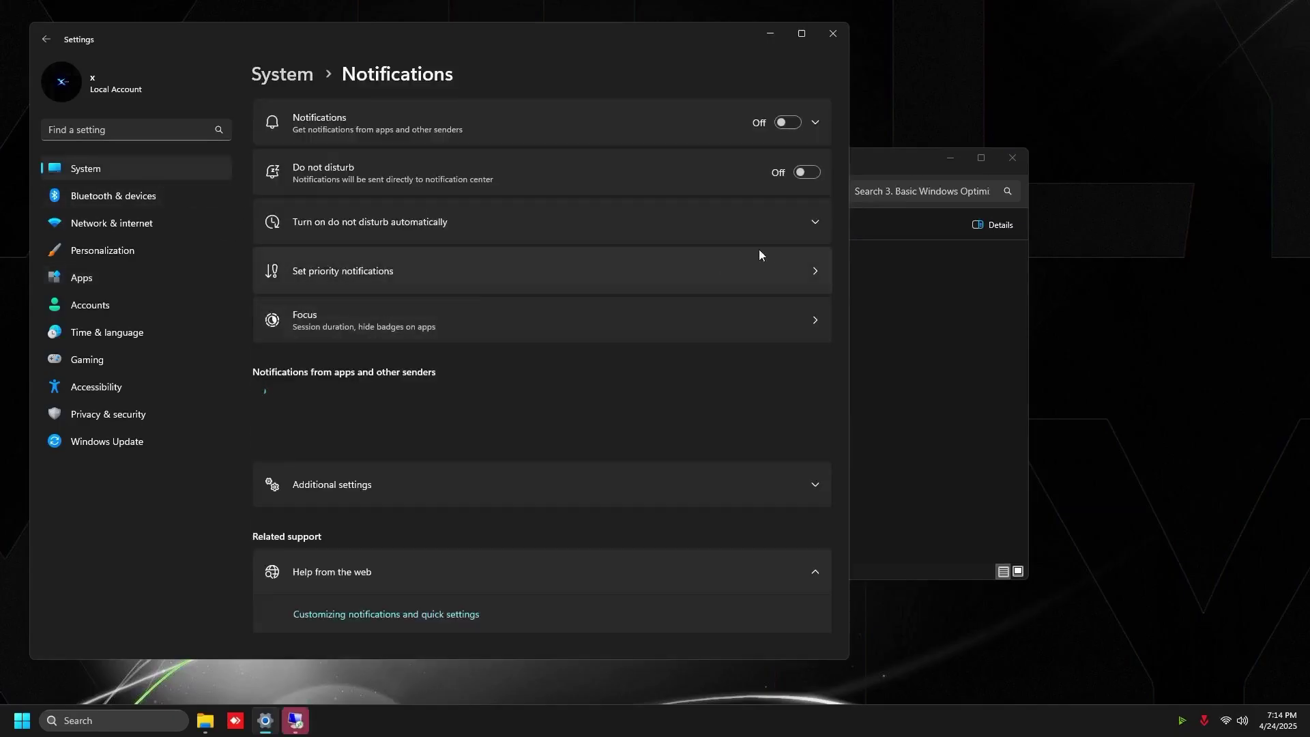
pyautogui.click(282, 73)
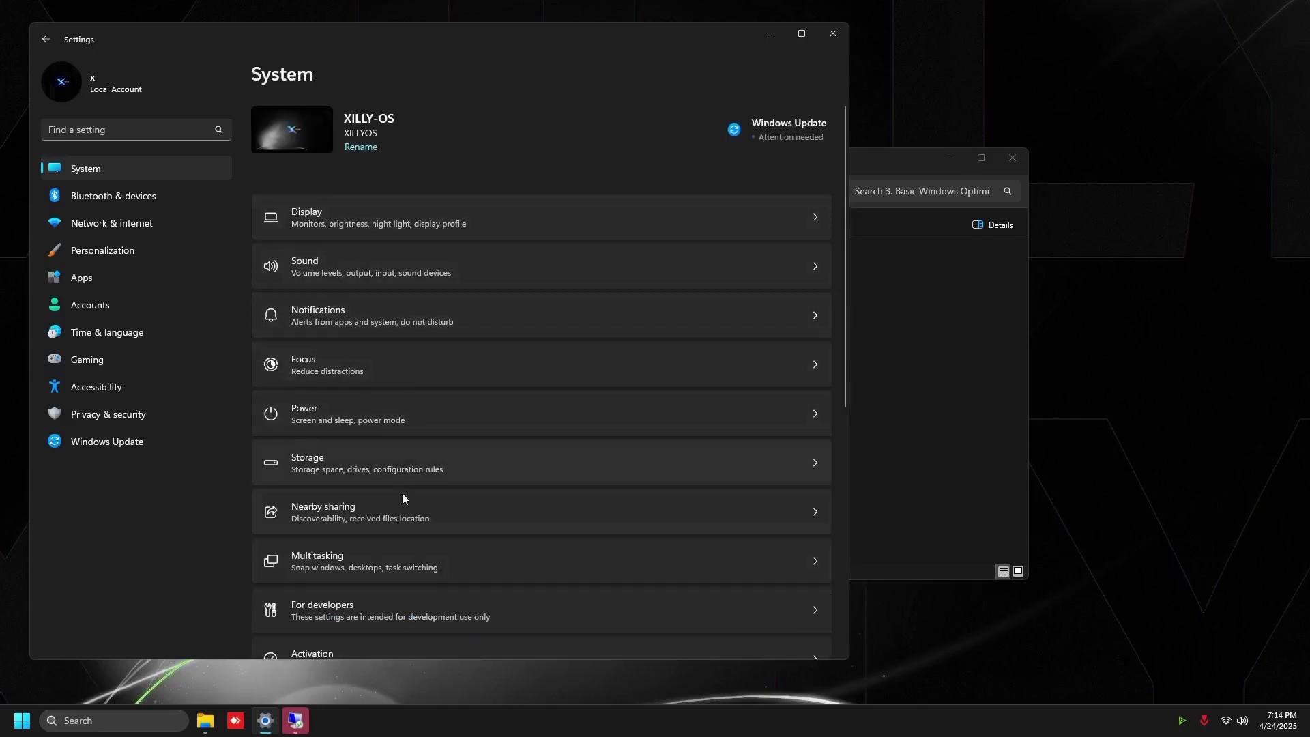
pyautogui.scroll(-2, 404, 505)
pyautogui.scroll(-1, 404, 507)
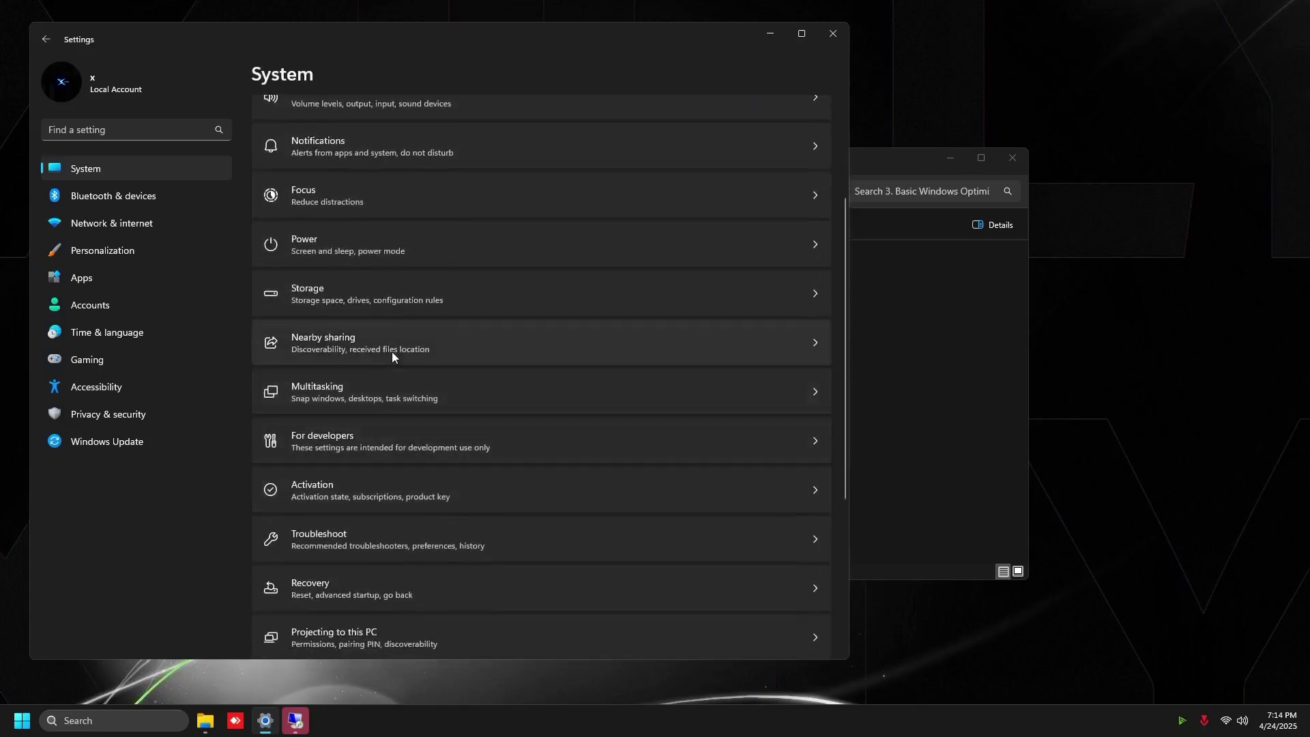
pyautogui.click(436, 294)
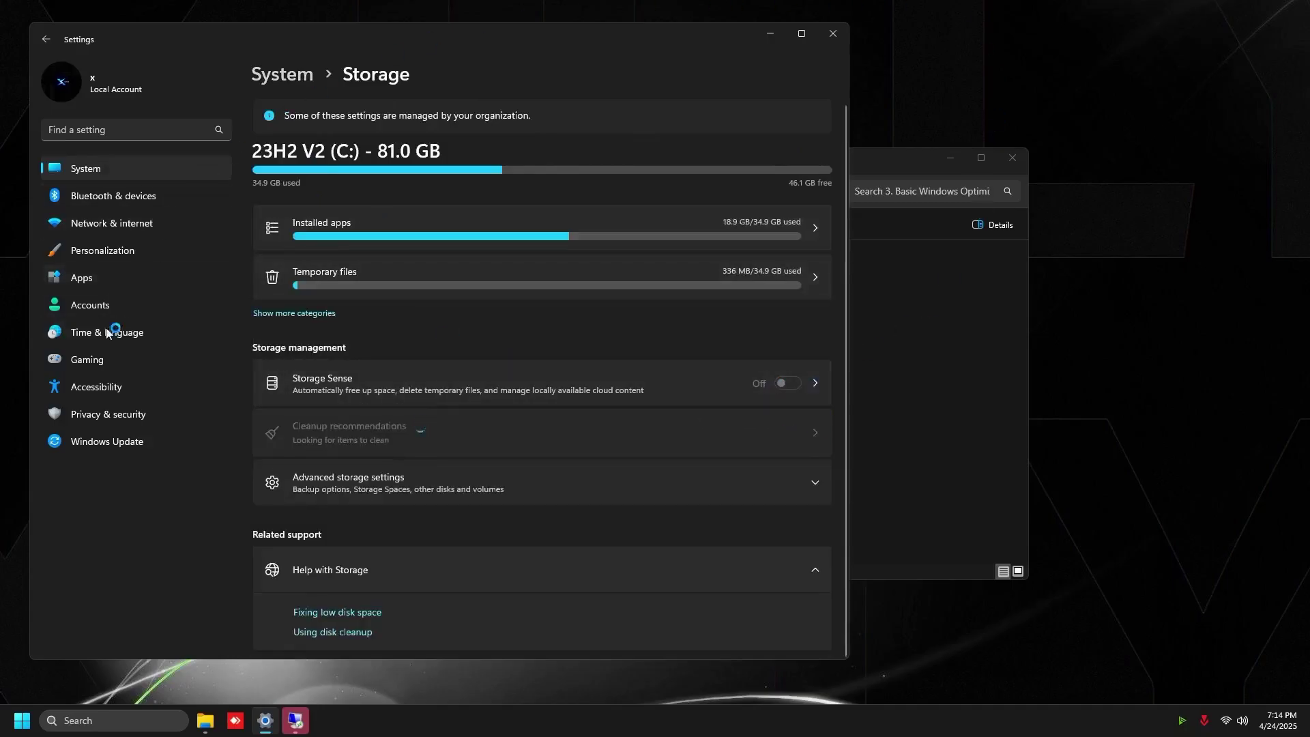
pyautogui.click(88, 360)
pyautogui.click(283, 238)
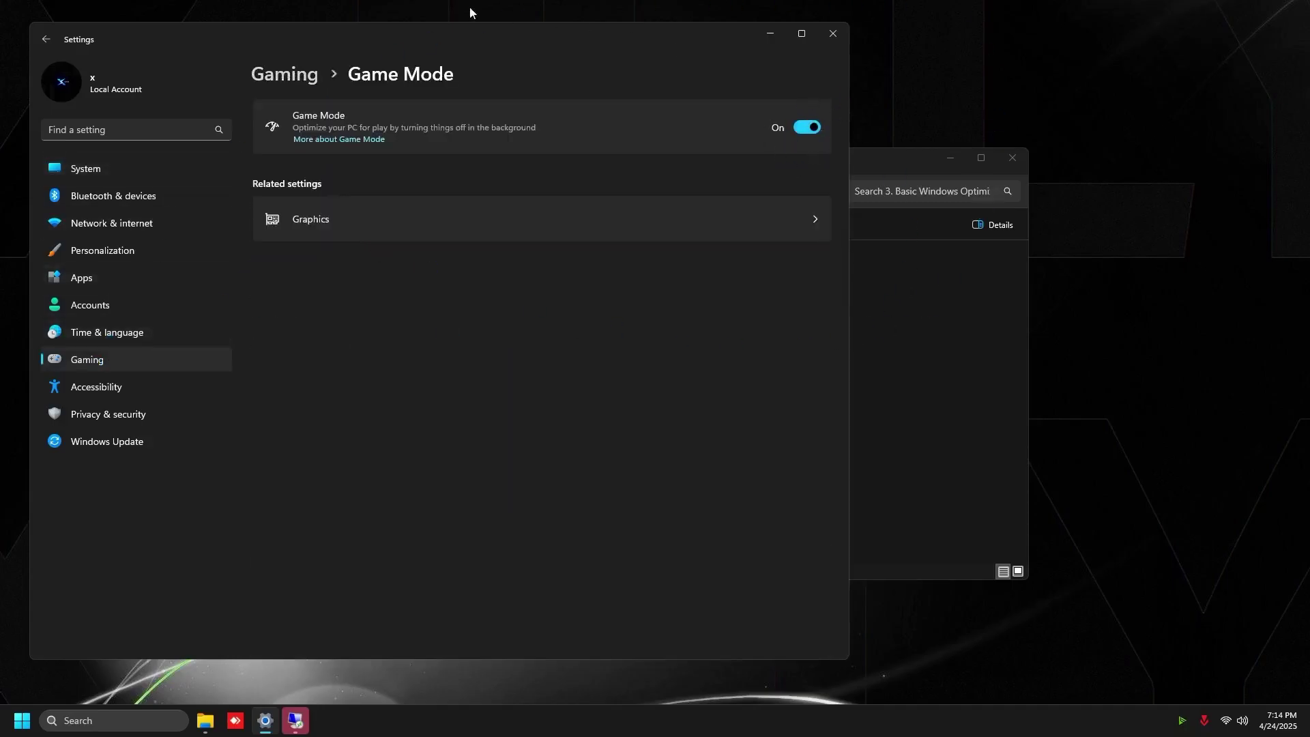
pyautogui.hotkey('alt', 'Left')
# Step: Dismiss the uninstall error and run Uninstall Xbox Gamebar.bat as administrator
pyautogui.click(832, 34)
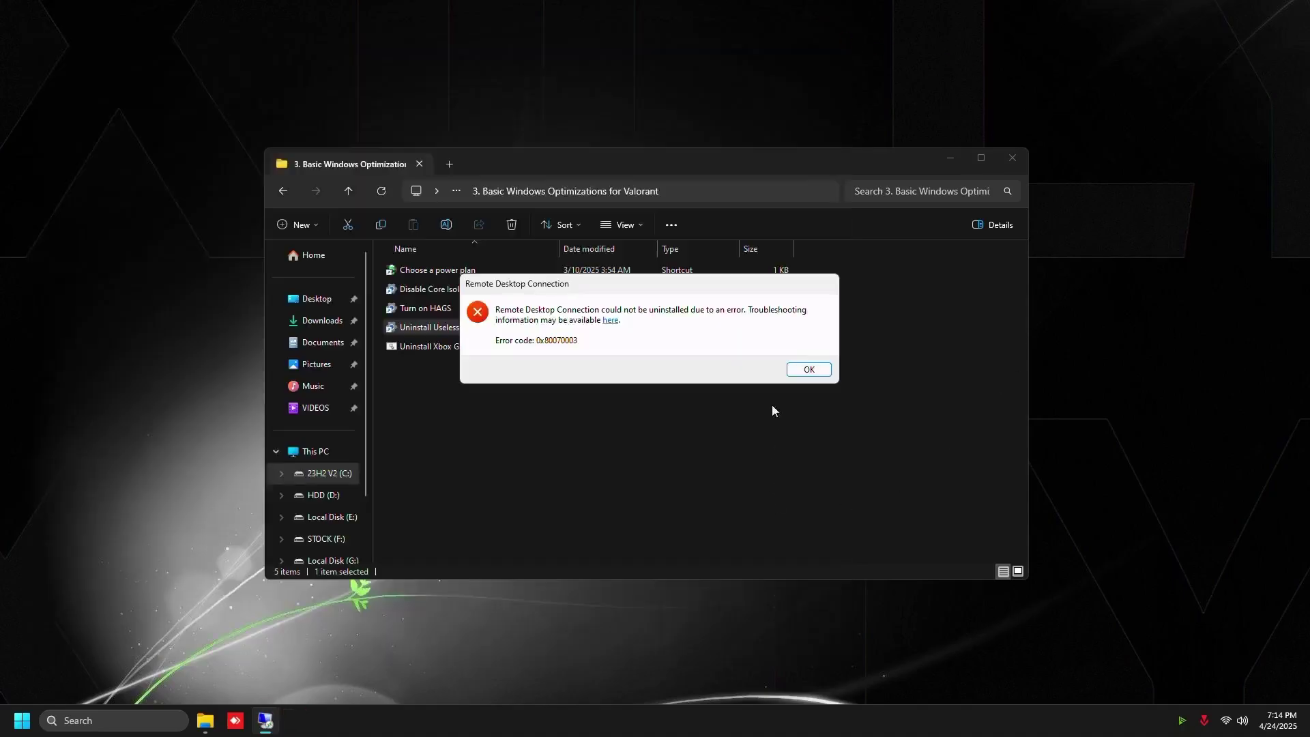
pyautogui.press('Return')
pyautogui.rightClick(500, 350)
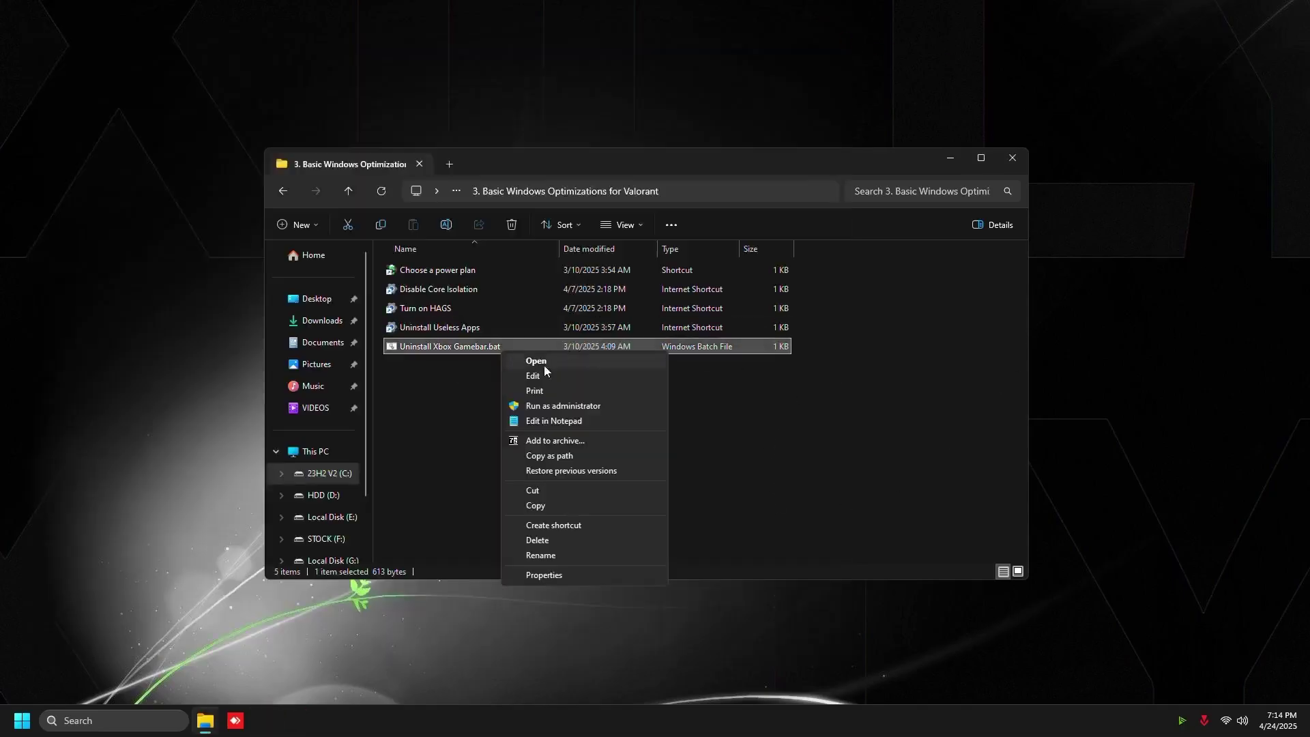
pyautogui.click(556, 406)
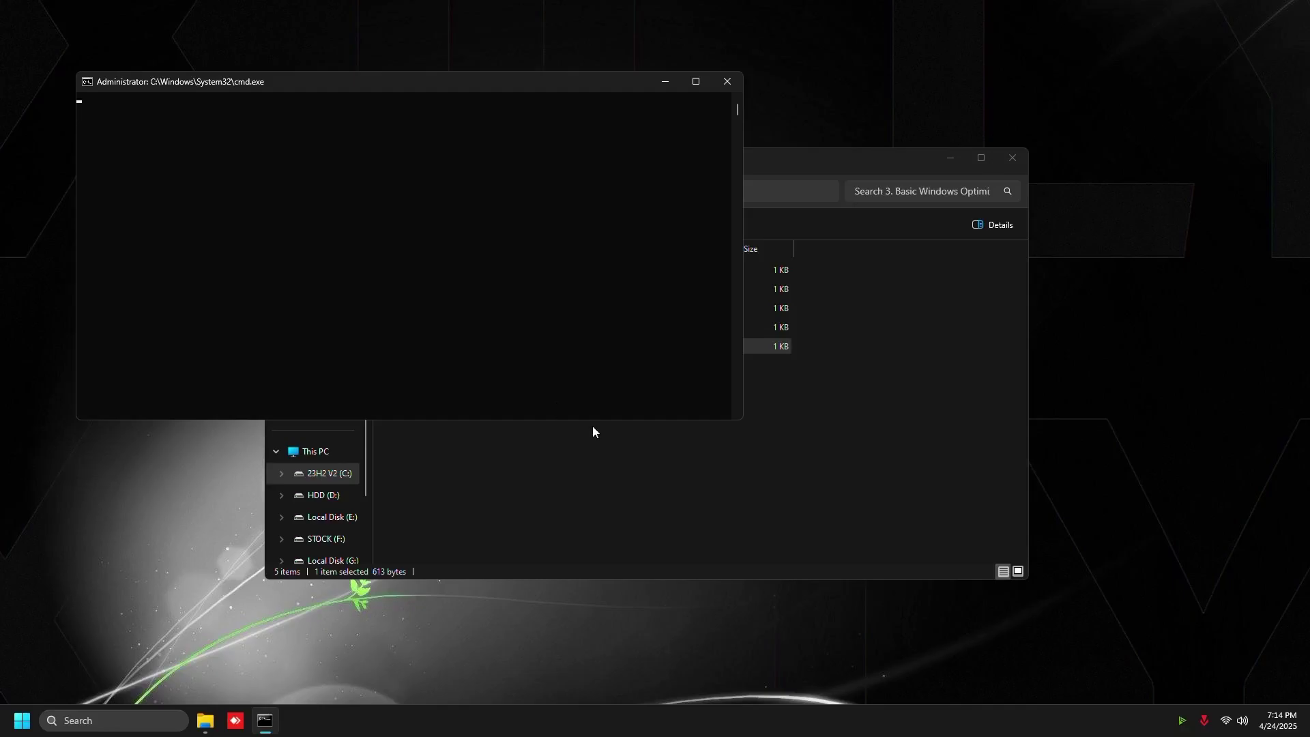
pyautogui.press('Return')
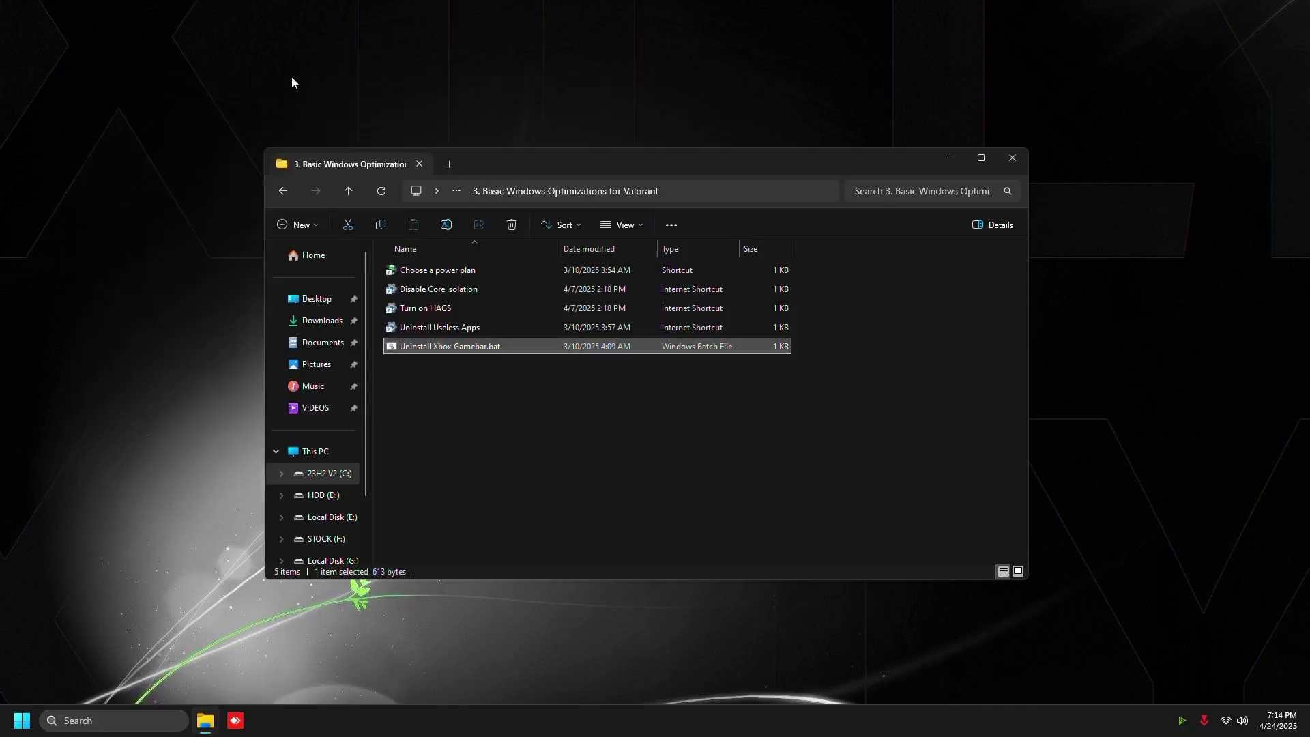
# Step: Open 4. BIOS Settings for Valorant; keep ASUS MultiCore Enhancement at Enabled – Remove All limits
pyautogui.click(284, 194)
pyautogui.doubleClick(463, 328)
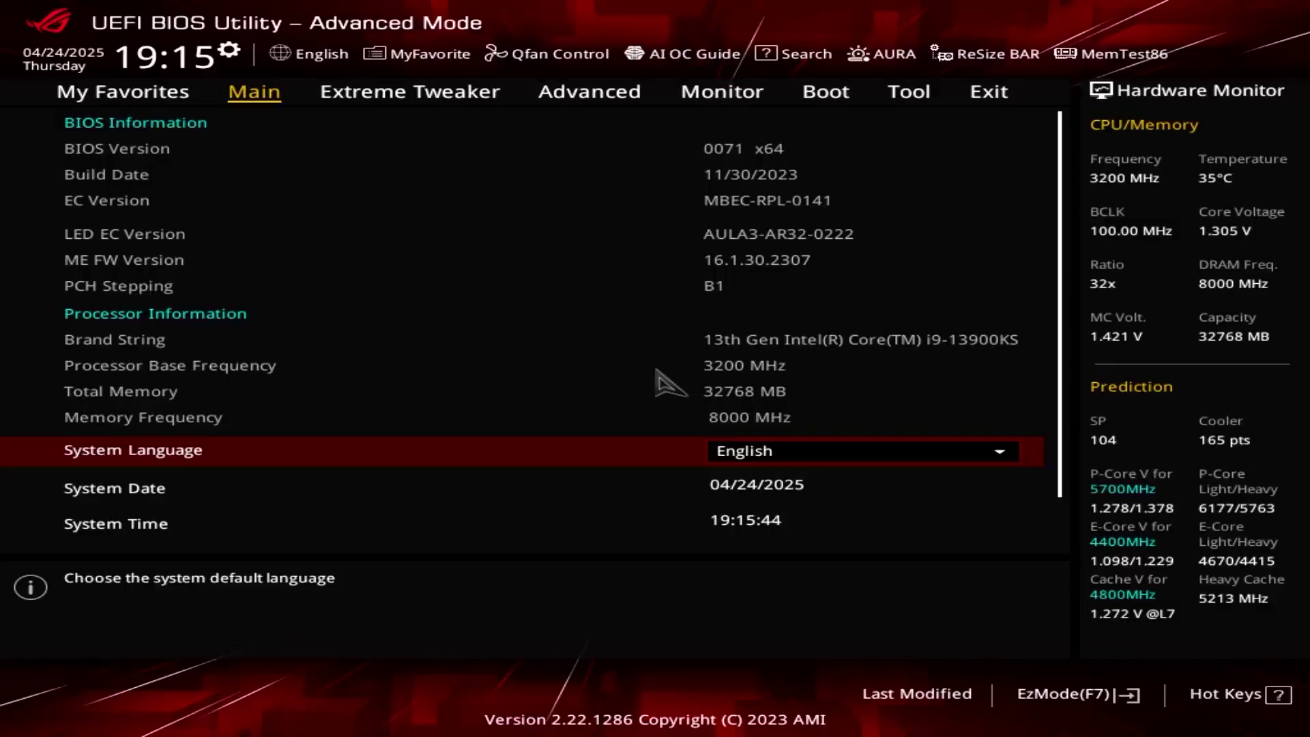
pyautogui.press('Right')
pyautogui.press('Down')
pyautogui.press('Down')
pyautogui.press('Down')
pyautogui.press('Down')
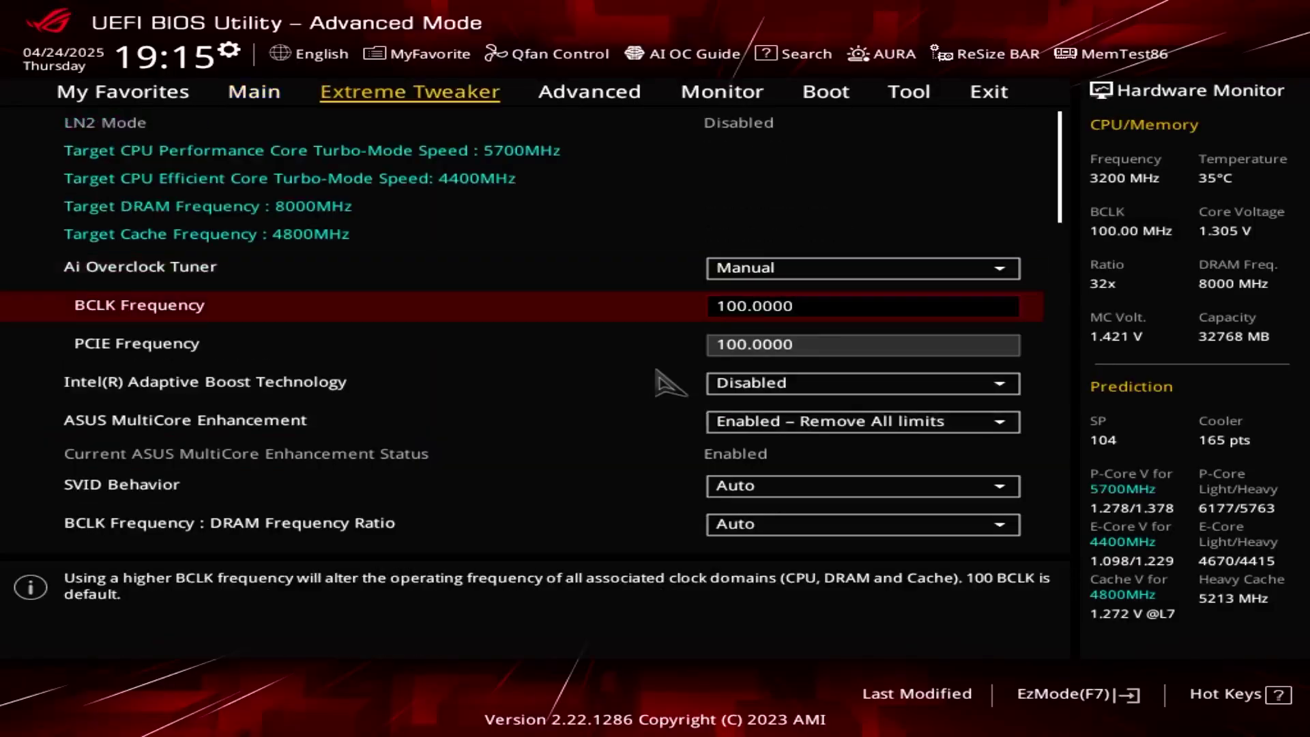
pyautogui.press('Return')
pyautogui.press('Up')
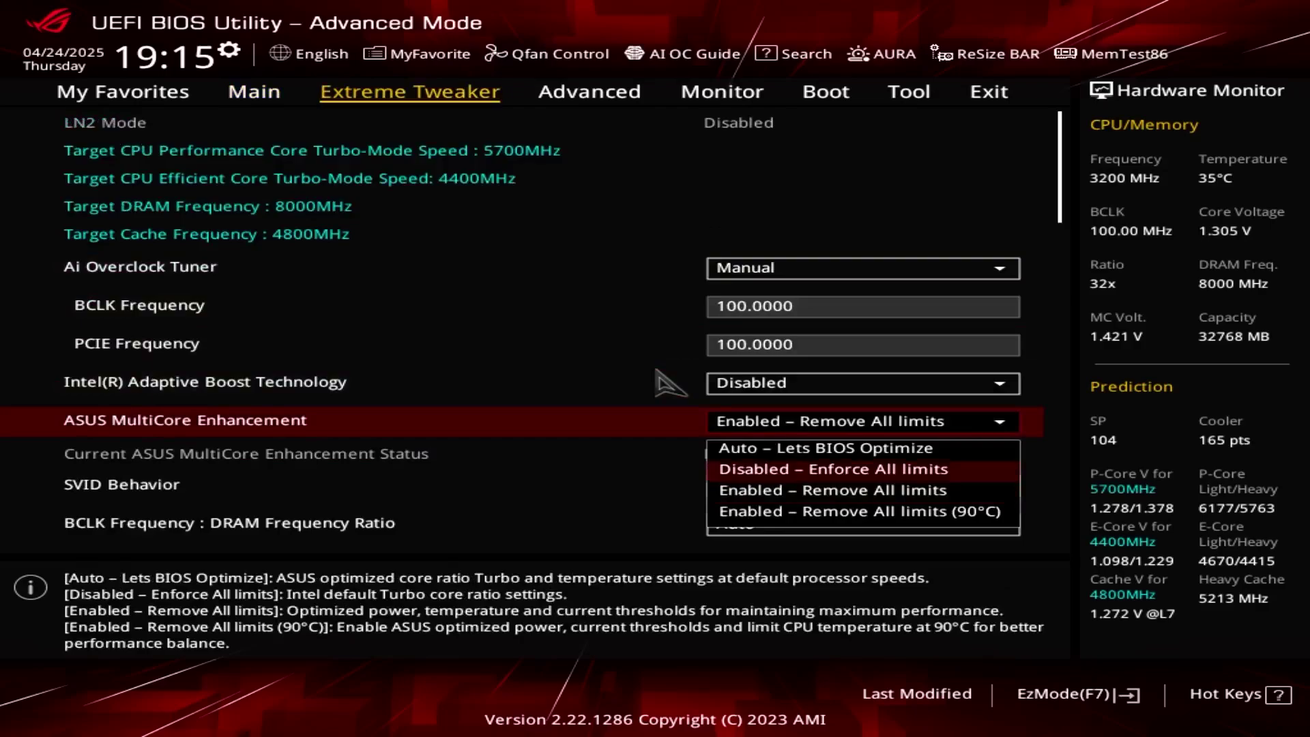
pyautogui.press('Down')
pyautogui.press('Return')
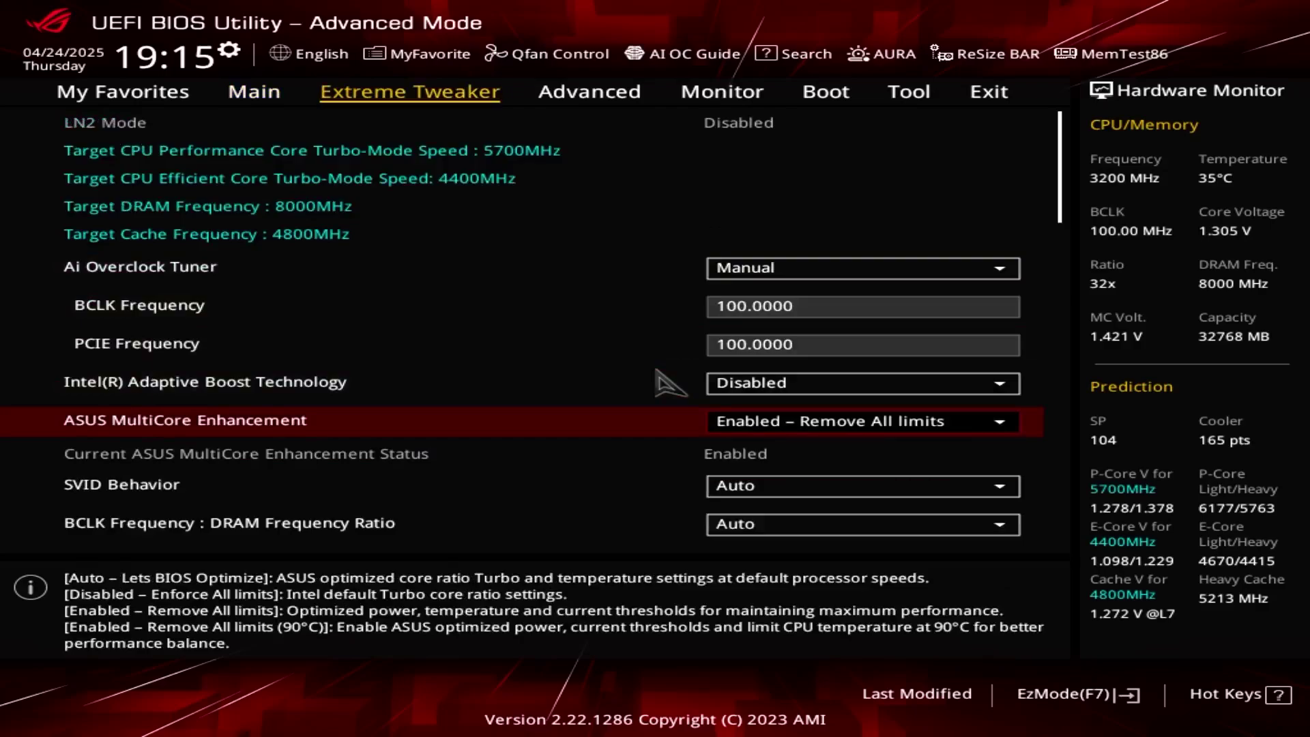
# Step: Open CPU Configuration under Advanced and keep Hyper-Threading Disabled
pyautogui.press('Right')
pyautogui.press('Down')
pyautogui.press('Return')
pyautogui.press('Down')
pyautogui.press('Down')
pyautogui.press('Down')
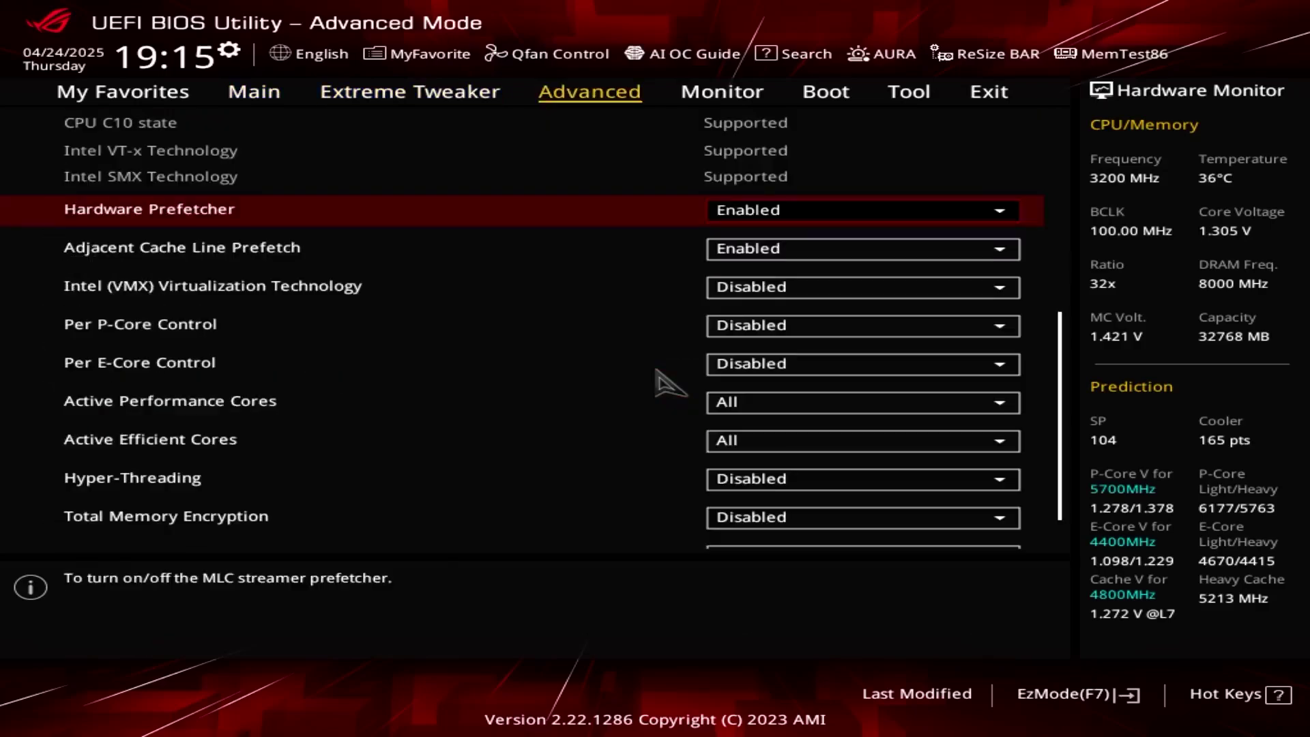
pyautogui.scroll(-1, 668, 385)
pyautogui.press('Down')
pyautogui.press('Down')
pyautogui.press('Down')
pyautogui.press('Down')
pyautogui.press('Down')
pyautogui.press('Down')
pyautogui.press('Down')
pyautogui.press('Down')
pyautogui.press('Up')
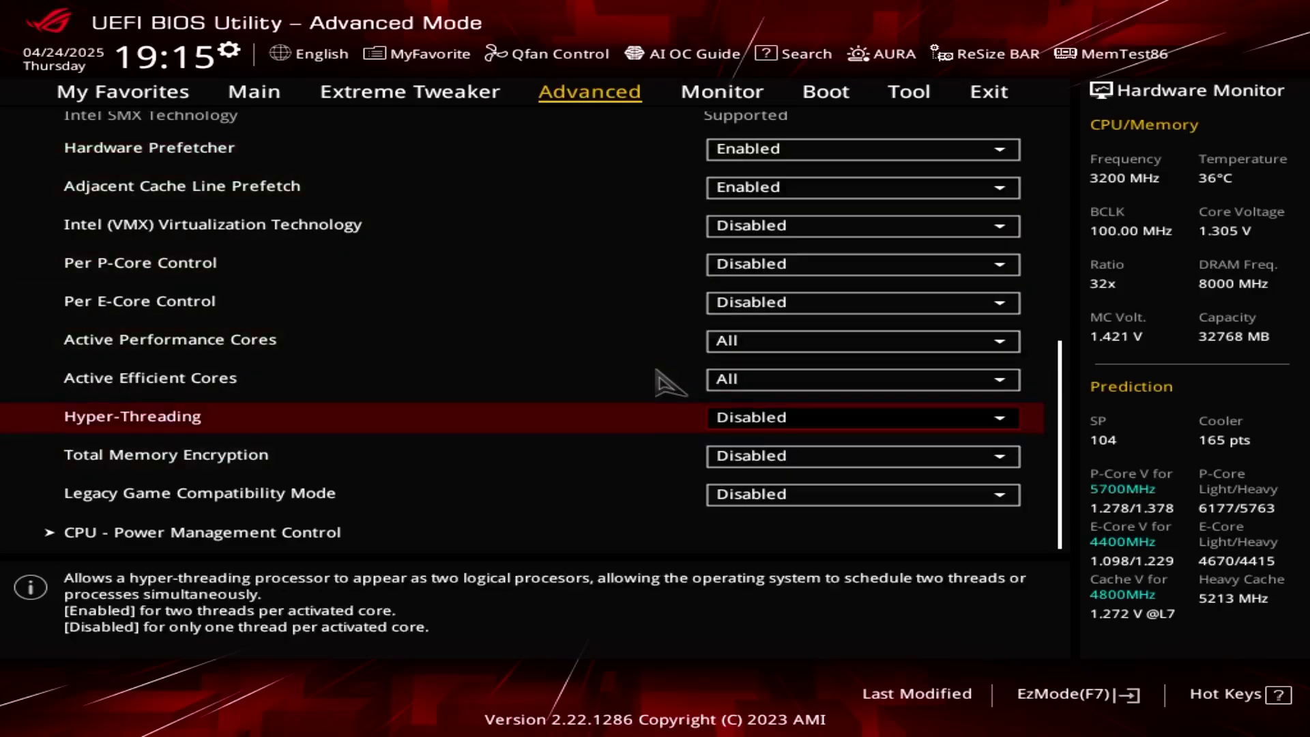
pyautogui.press('Return')
pyautogui.press('Return')
# Step: Check Speed Shift, CPU C-states and Thermal Monitor are Disabled in CPU - Power Management Control
pyautogui.press('Down')
pyautogui.press('Down')
pyautogui.press('Down')
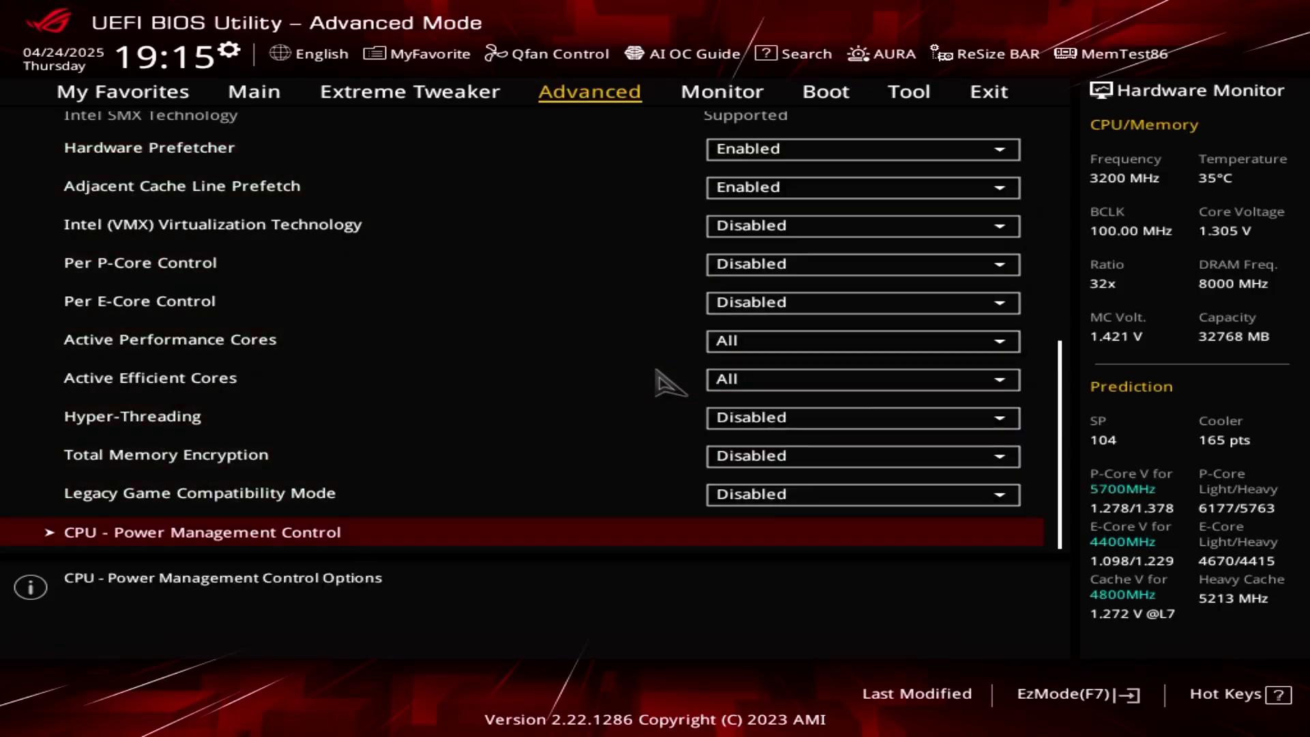
pyautogui.press('Return')
pyautogui.press('Down')
pyautogui.press('Down')
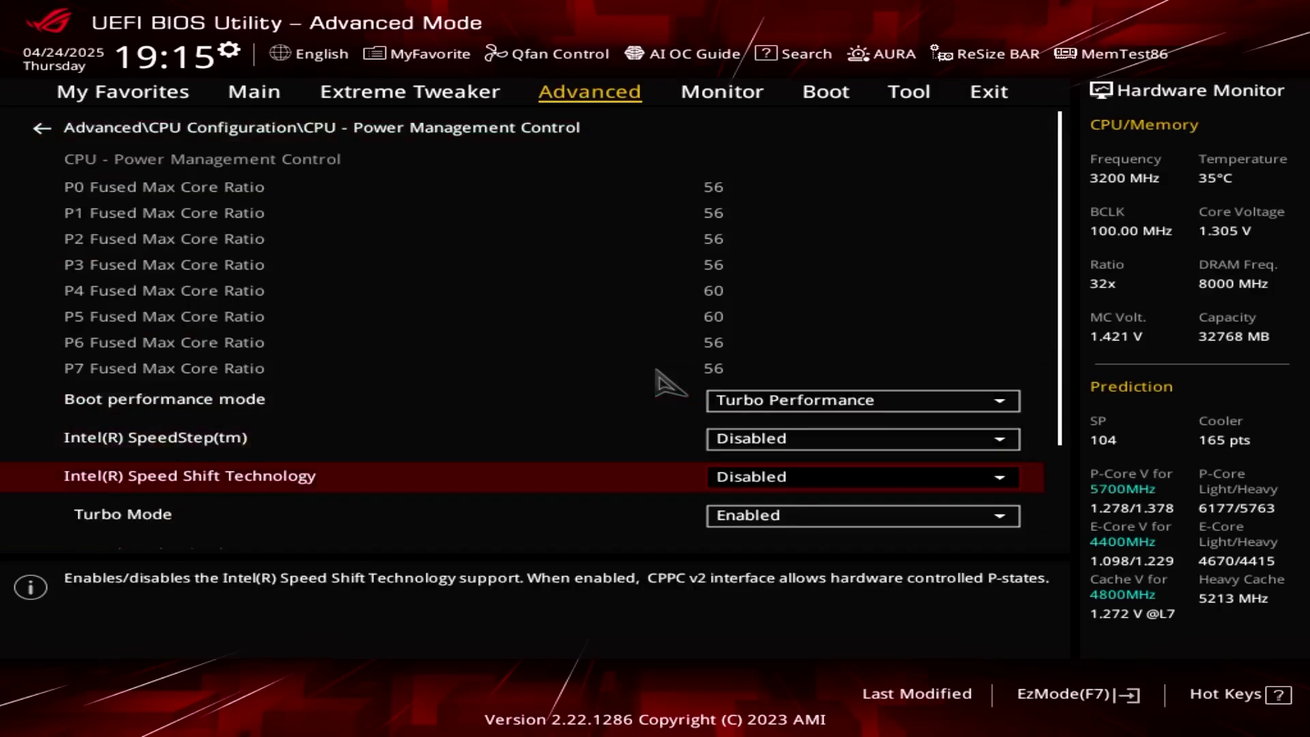
pyautogui.press('Down')
pyautogui.press('Down')
pyautogui.press('Down')
pyautogui.press('Down')
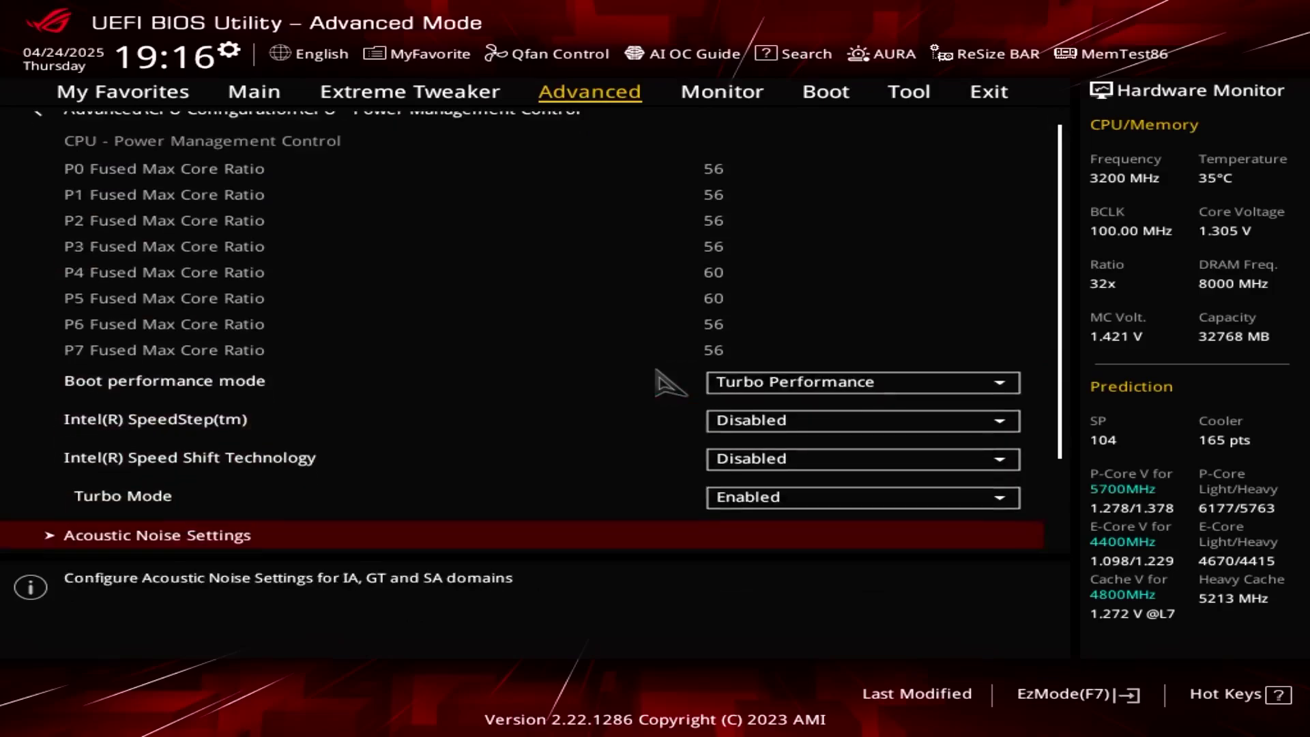
pyautogui.press('Up')
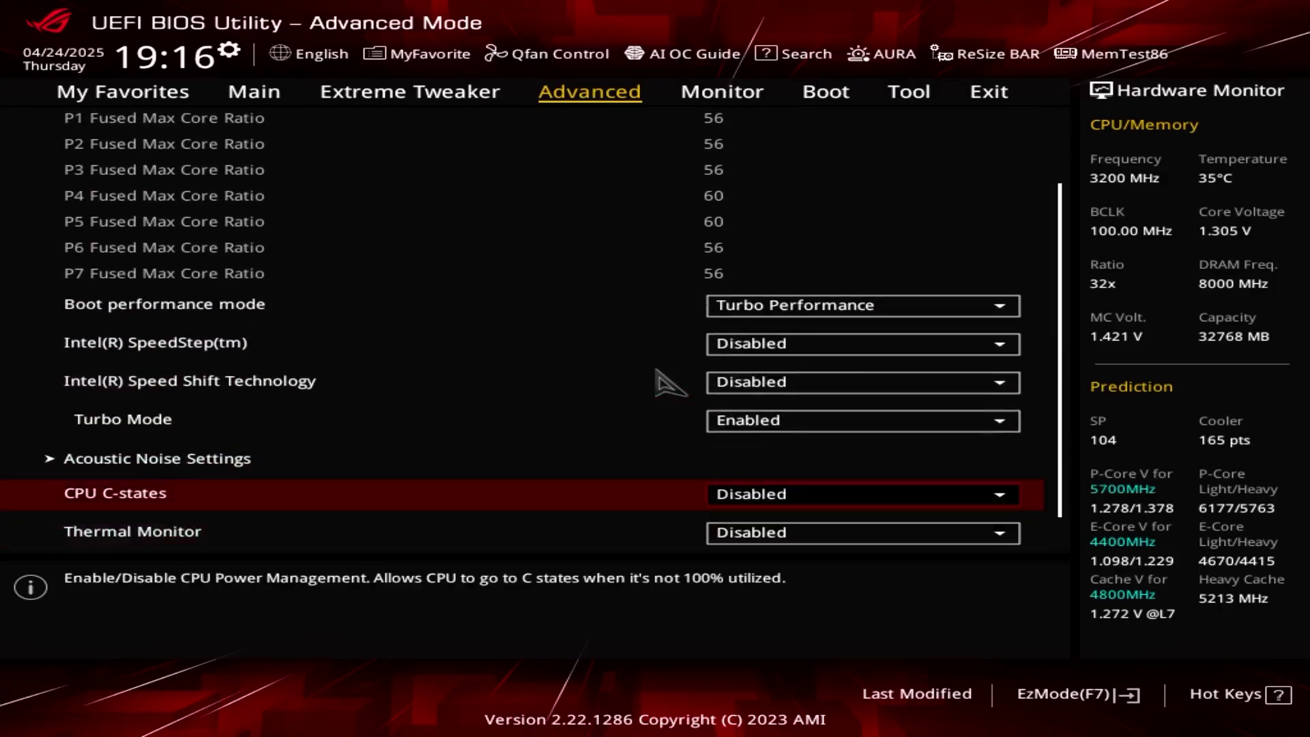
pyautogui.press('Down')
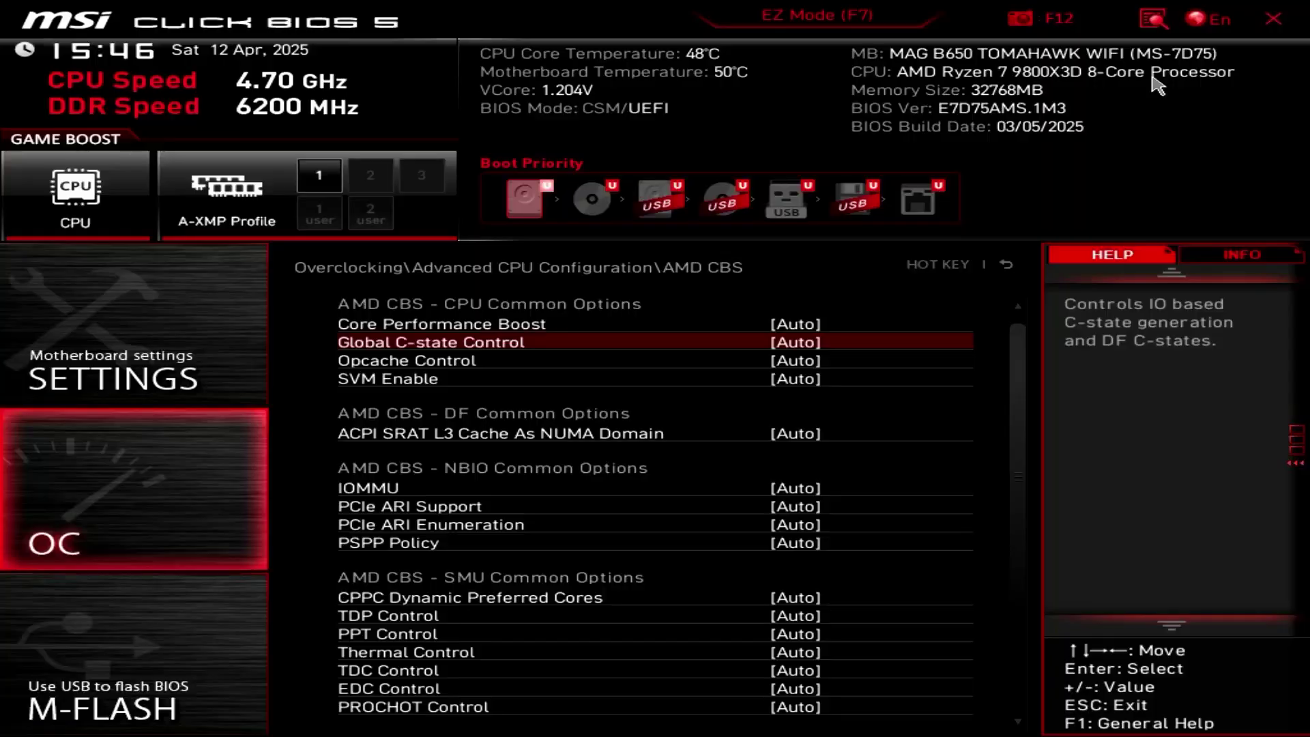
# Step: Set Global C-state Control to Disabled
pyautogui.press('Return')
pyautogui.press('Down')
pyautogui.press('Down')
pyautogui.press('Up')
pyautogui.press('Return')
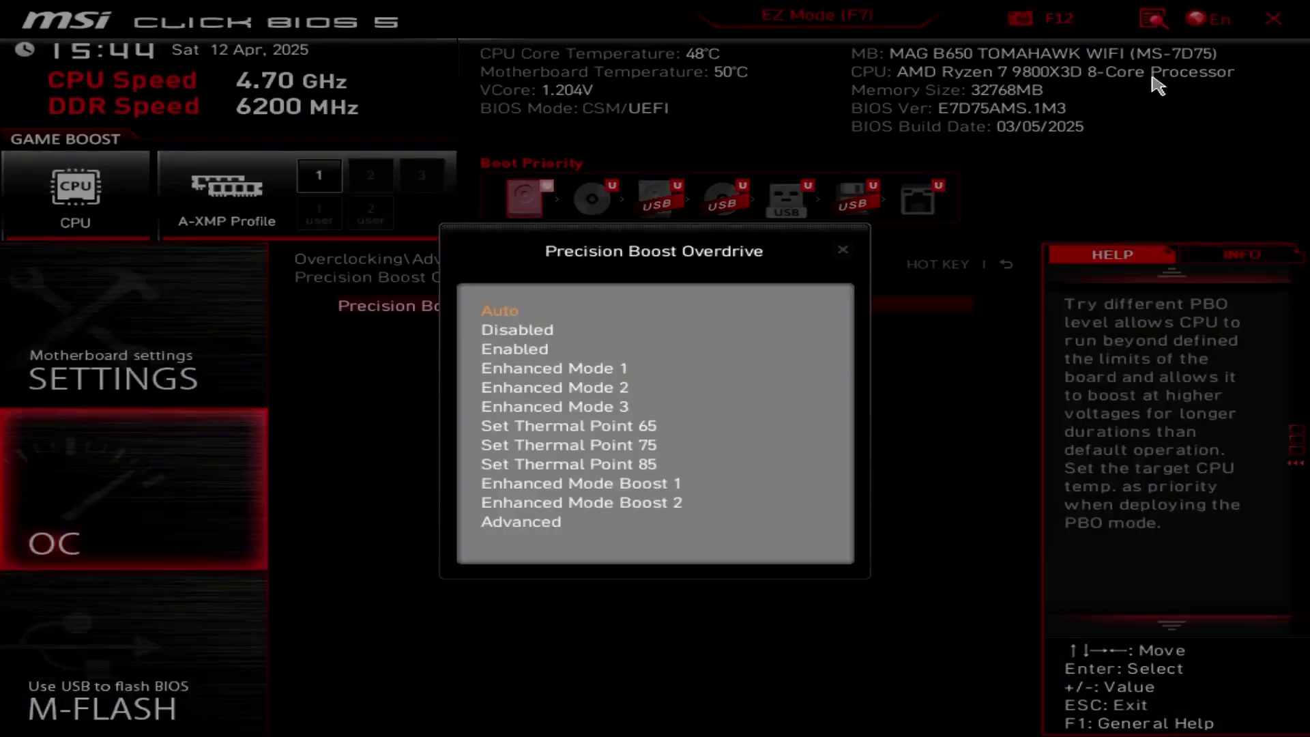
# Step: Set Precision Boost Overdrive to Advanced and choose Enabled for A-XMP
pyautogui.press('Down')
pyautogui.press('Down')
pyautogui.press('Down')
pyautogui.press('Down')
pyautogui.press('Down')
pyautogui.press('Down')
pyautogui.press('Down')
pyautogui.press('Down')
pyautogui.press('Down')
pyautogui.press('Down')
pyautogui.press('Down')
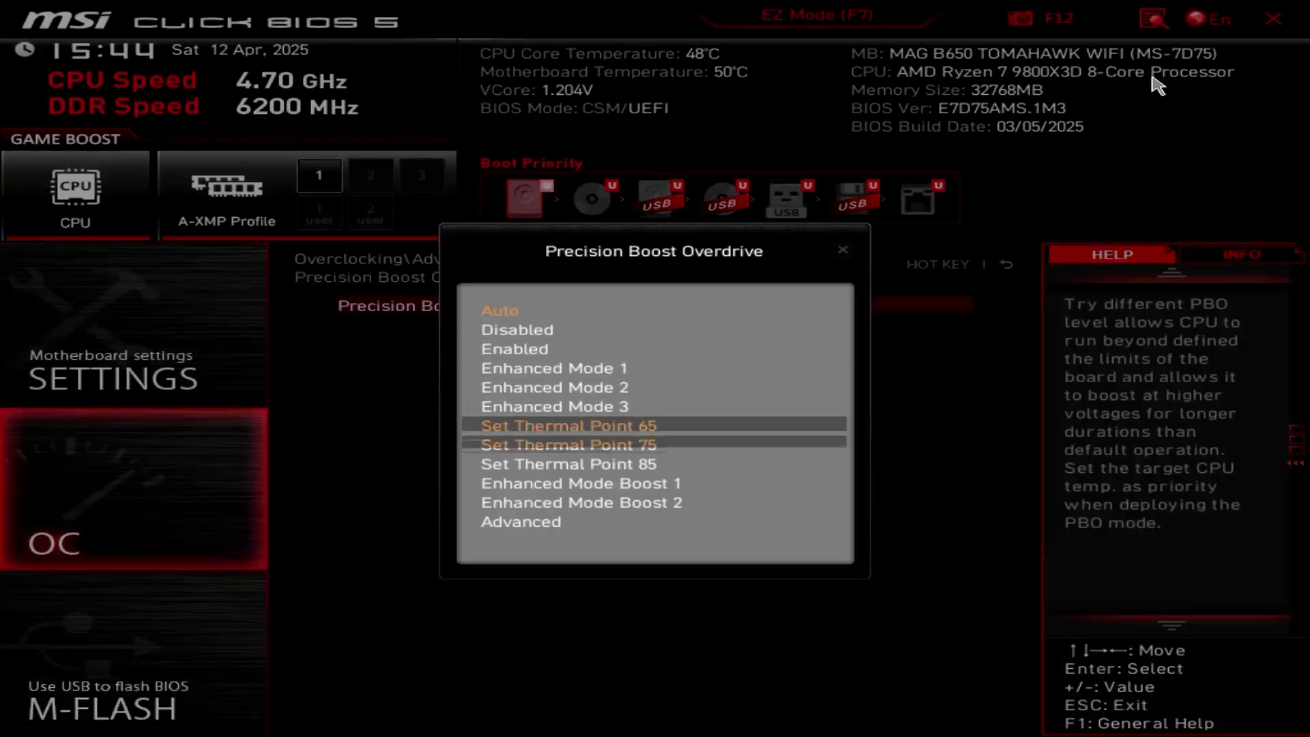
pyautogui.press('Return')
pyautogui.press('Down')
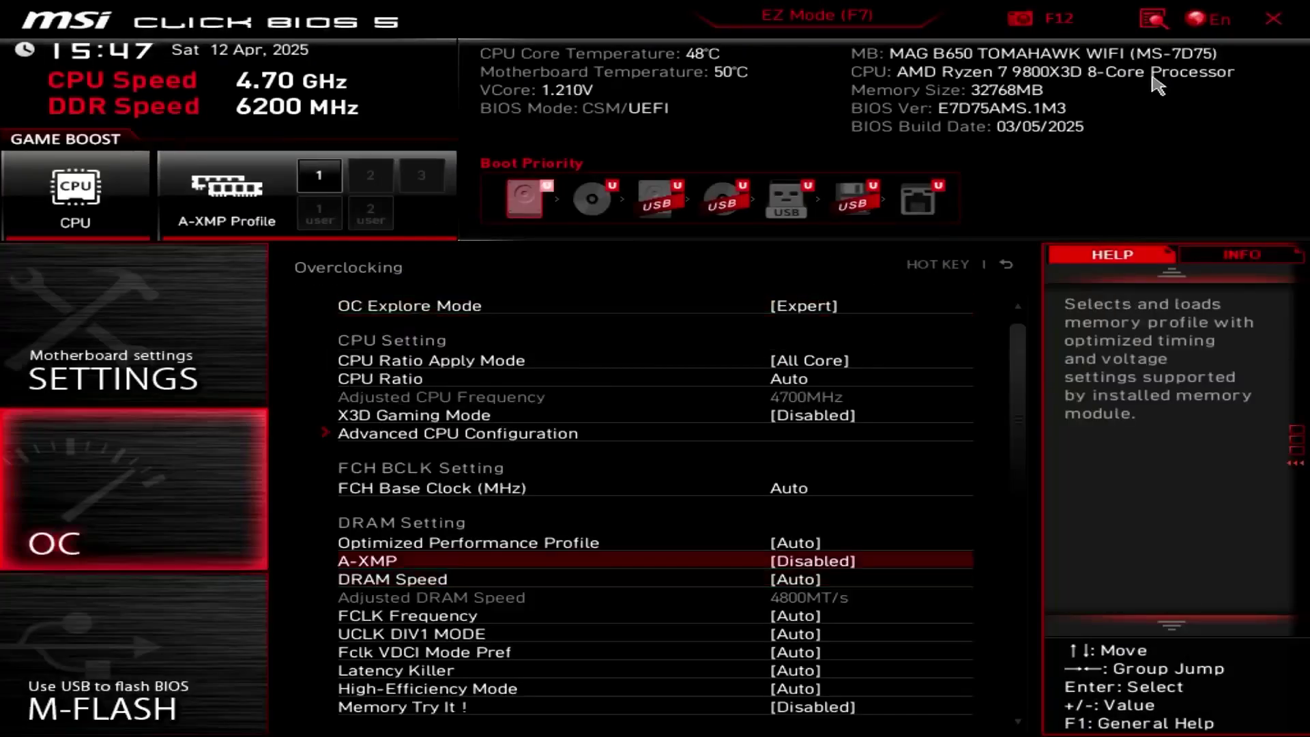
pyautogui.press('Return')
pyautogui.press('Down')
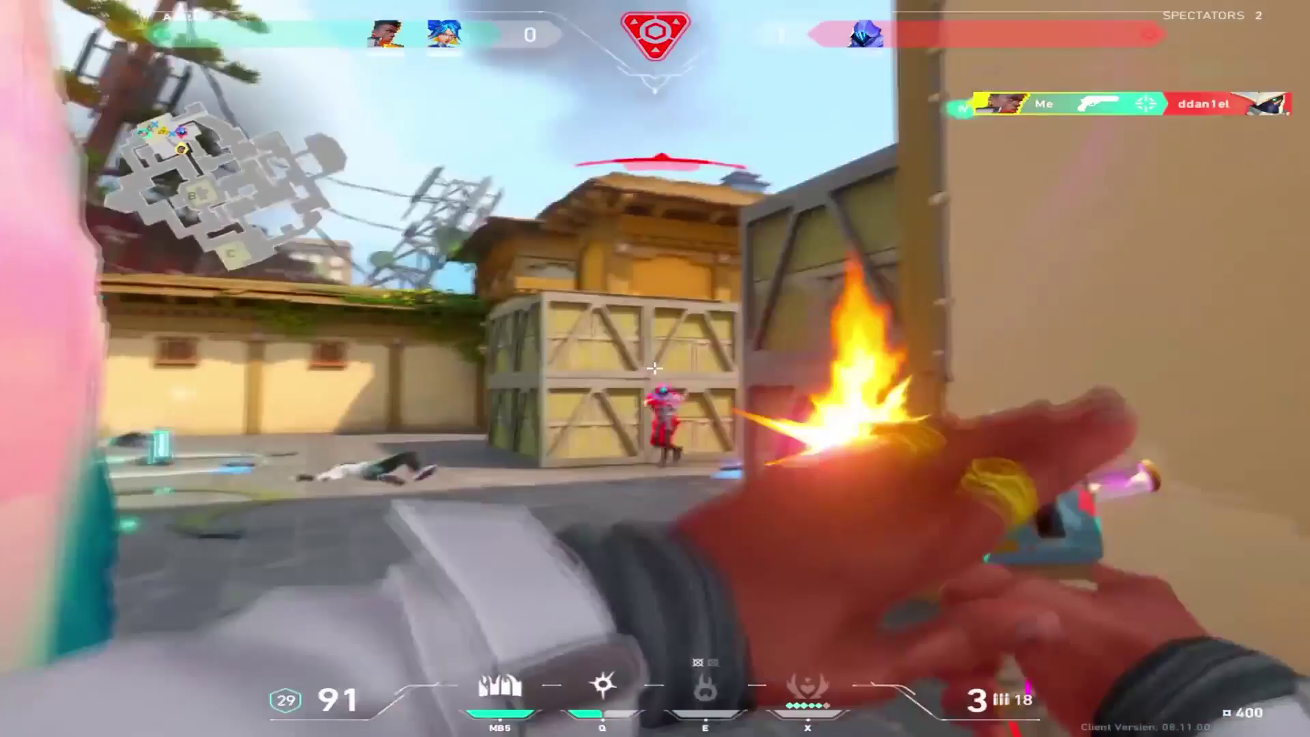
pyautogui.click(654, 368)
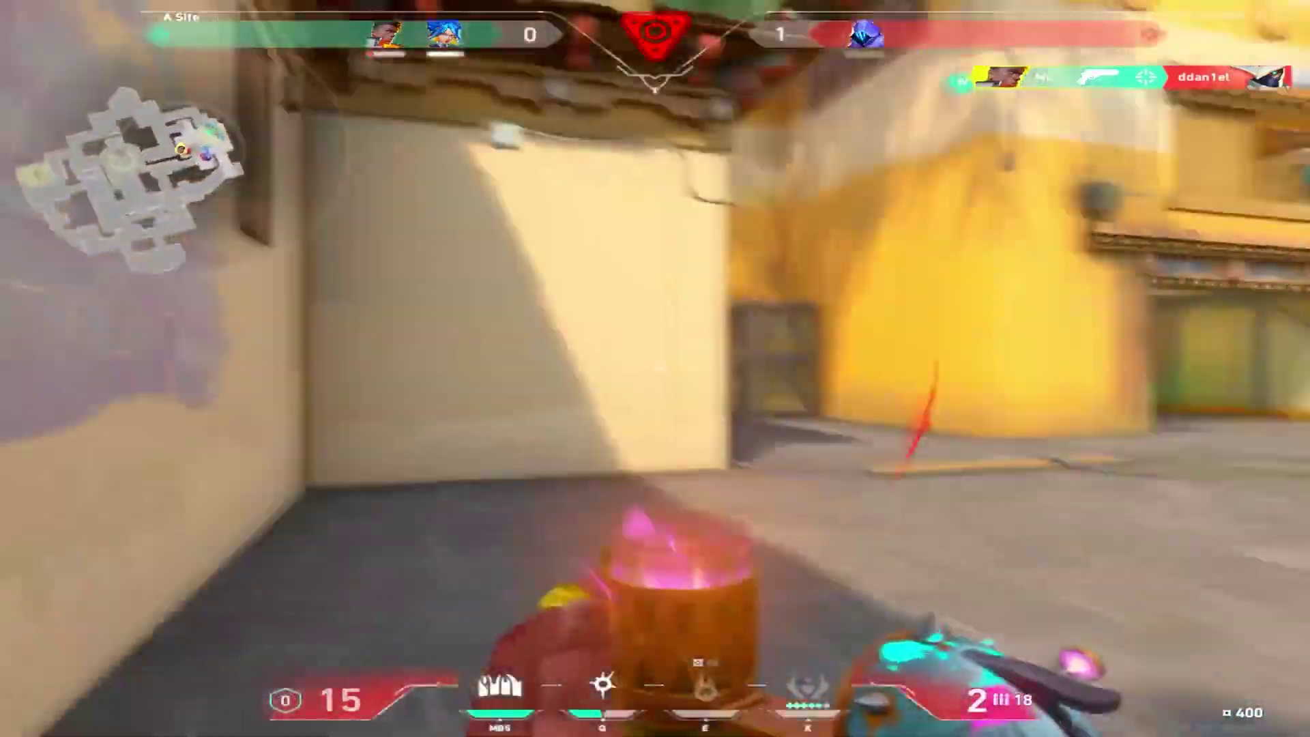
pyautogui.press('3')
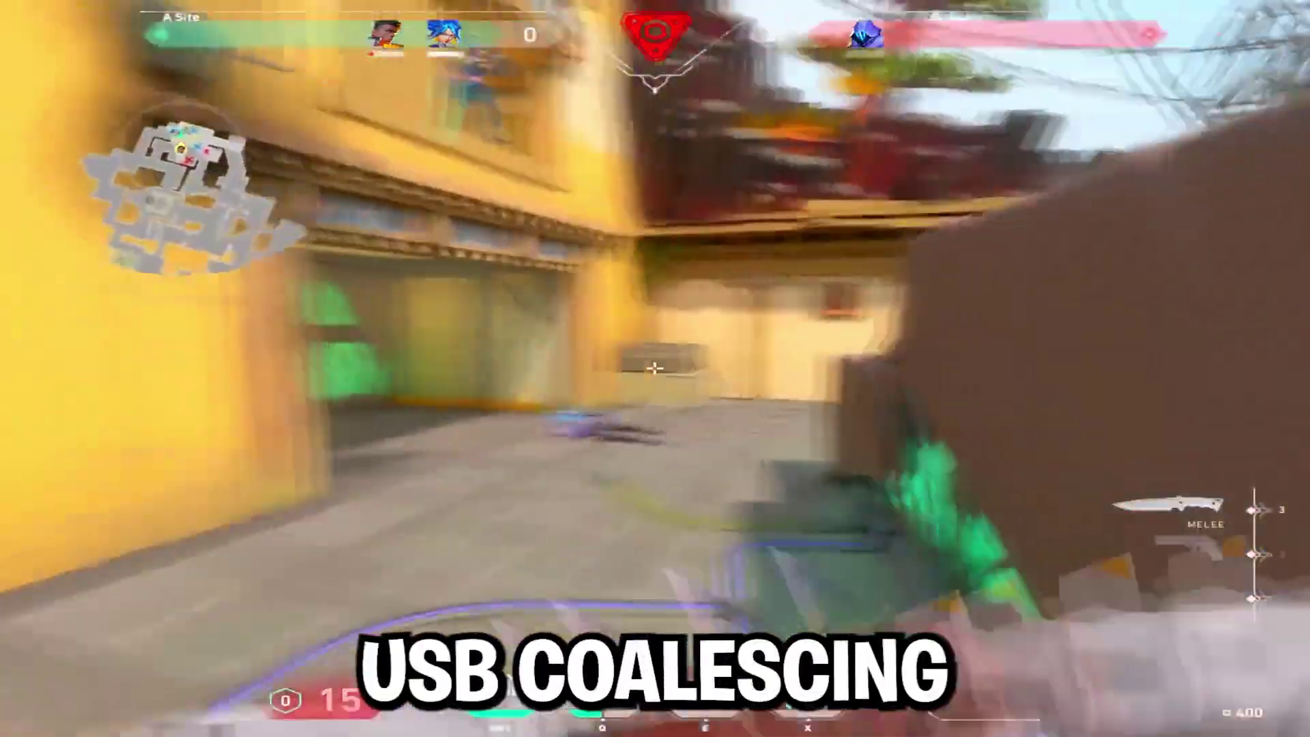
pyautogui.press('q')
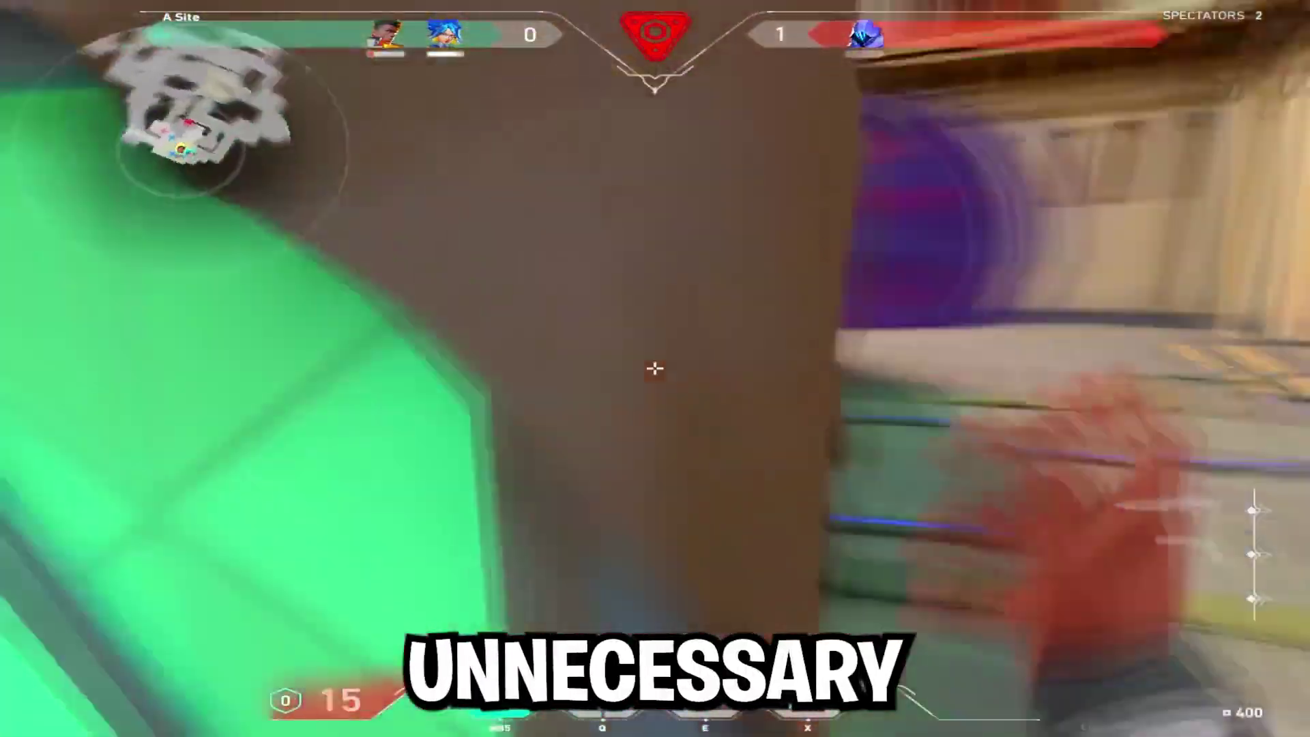
pyautogui.press('x')
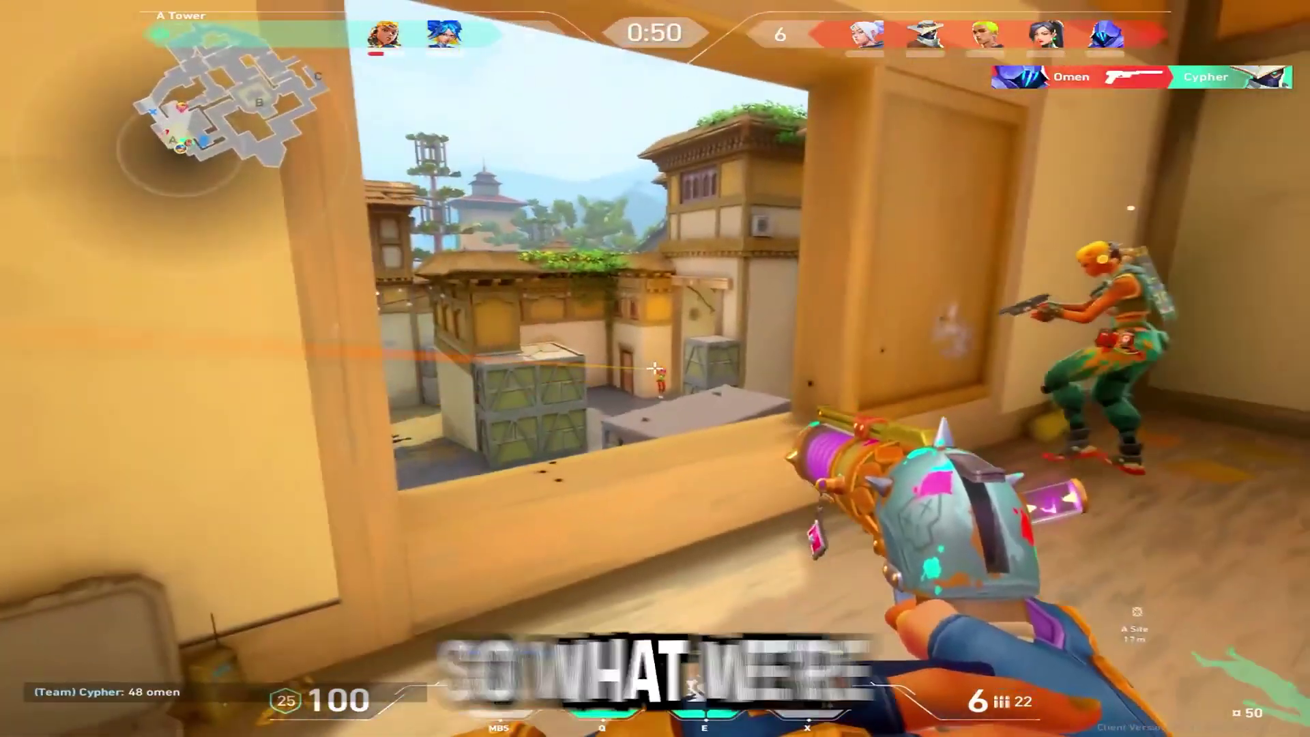
pyautogui.click(655, 368)
pyautogui.click(655, 369)
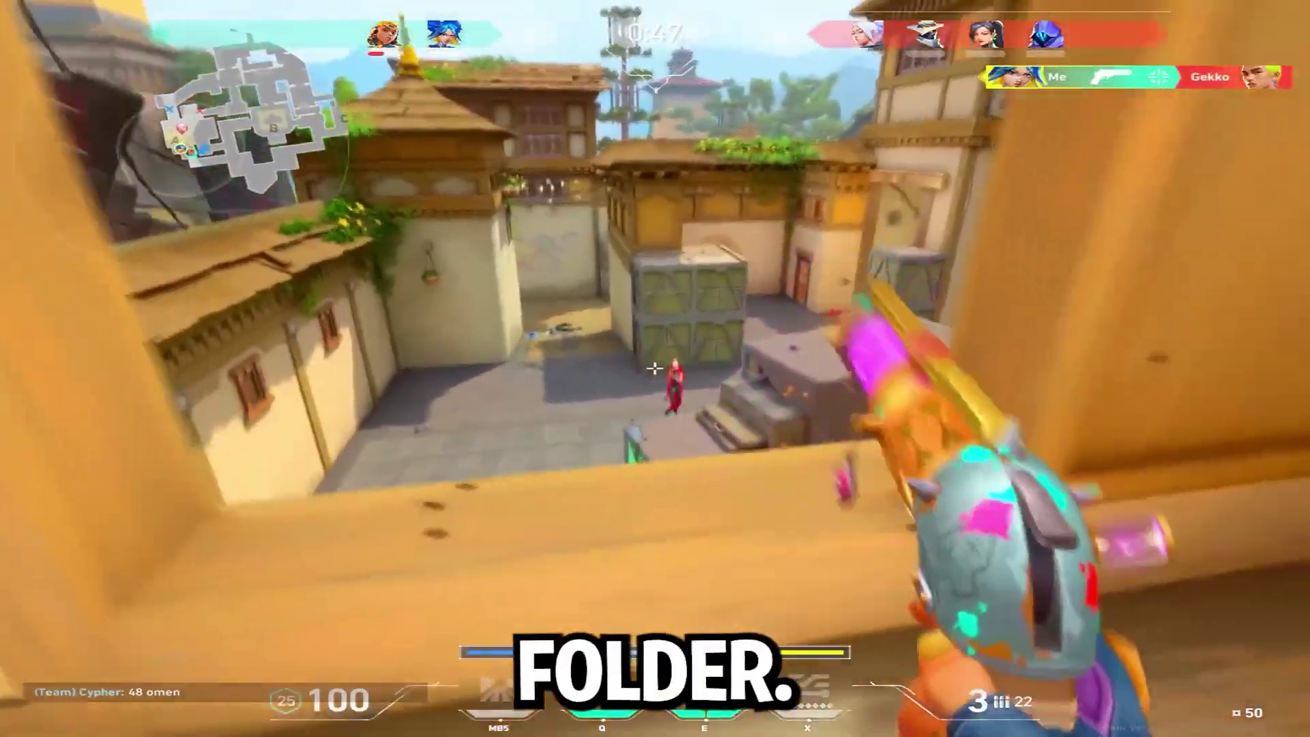
pyautogui.click(655, 369)
pyautogui.press('r')
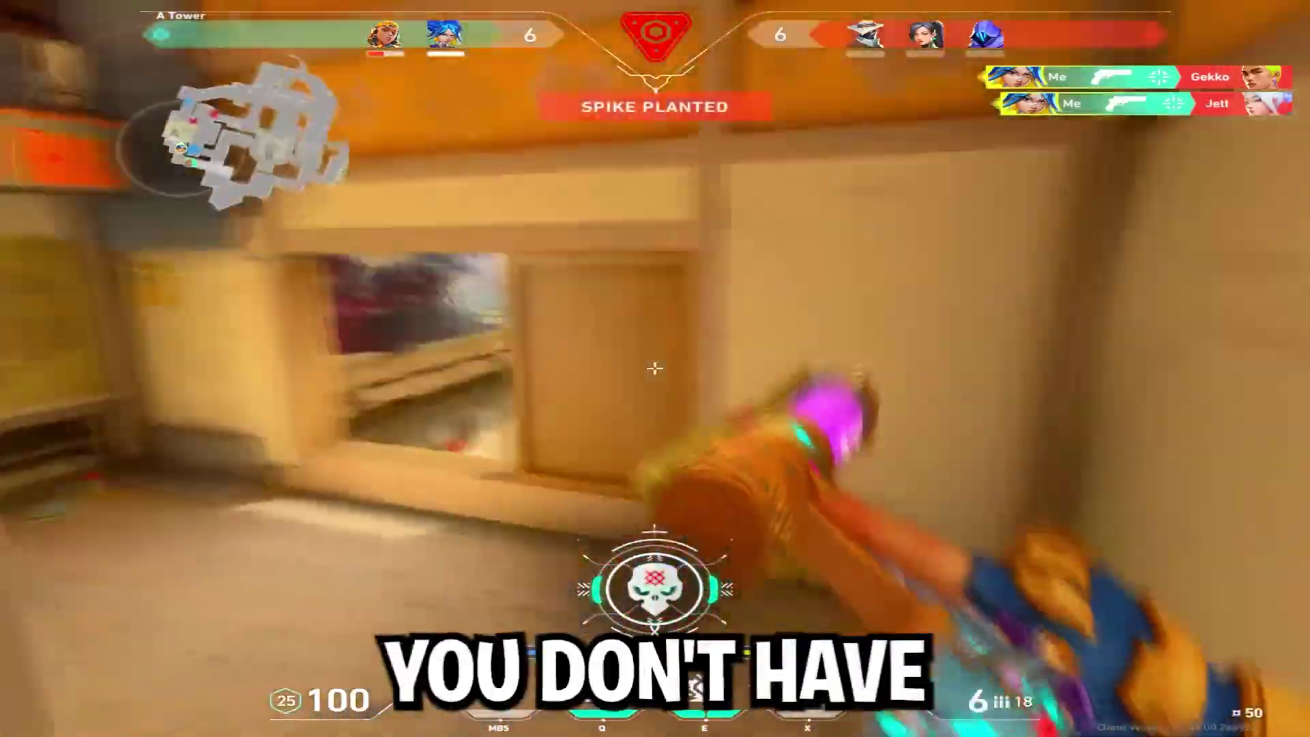
pyautogui.press('e')
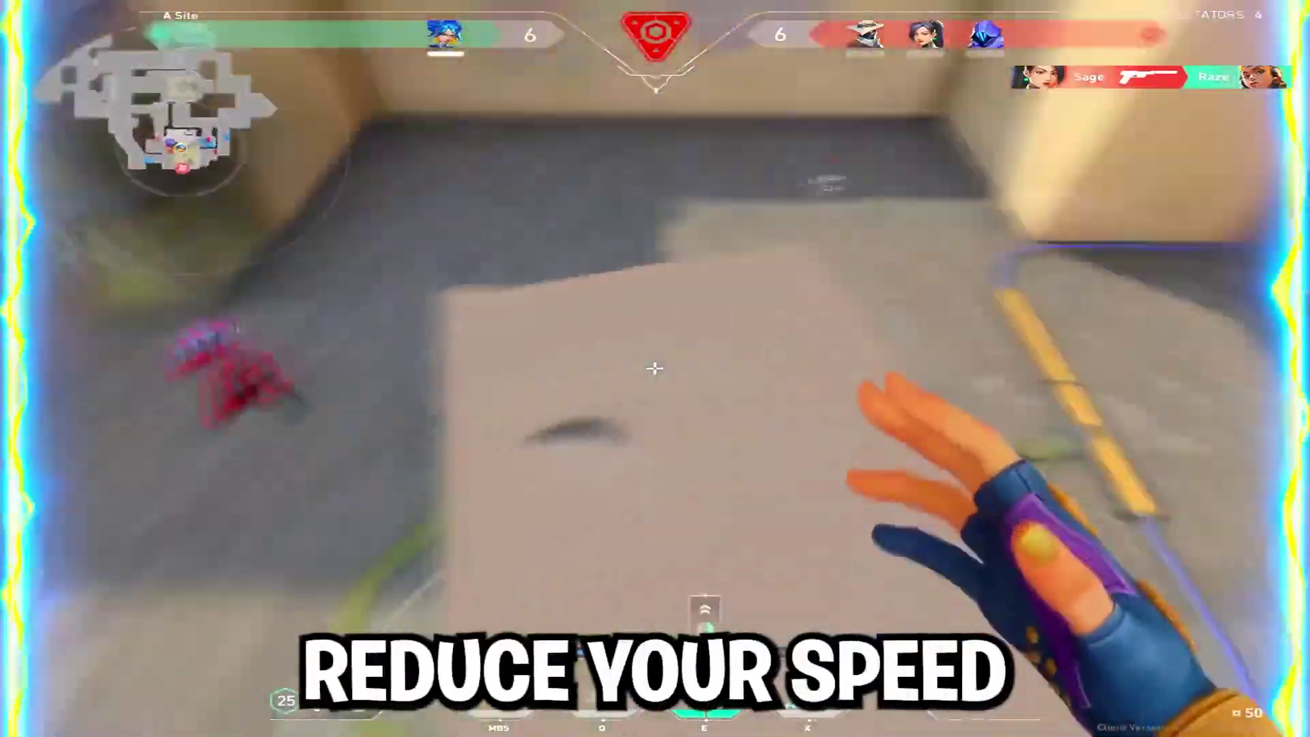
pyautogui.press('2')
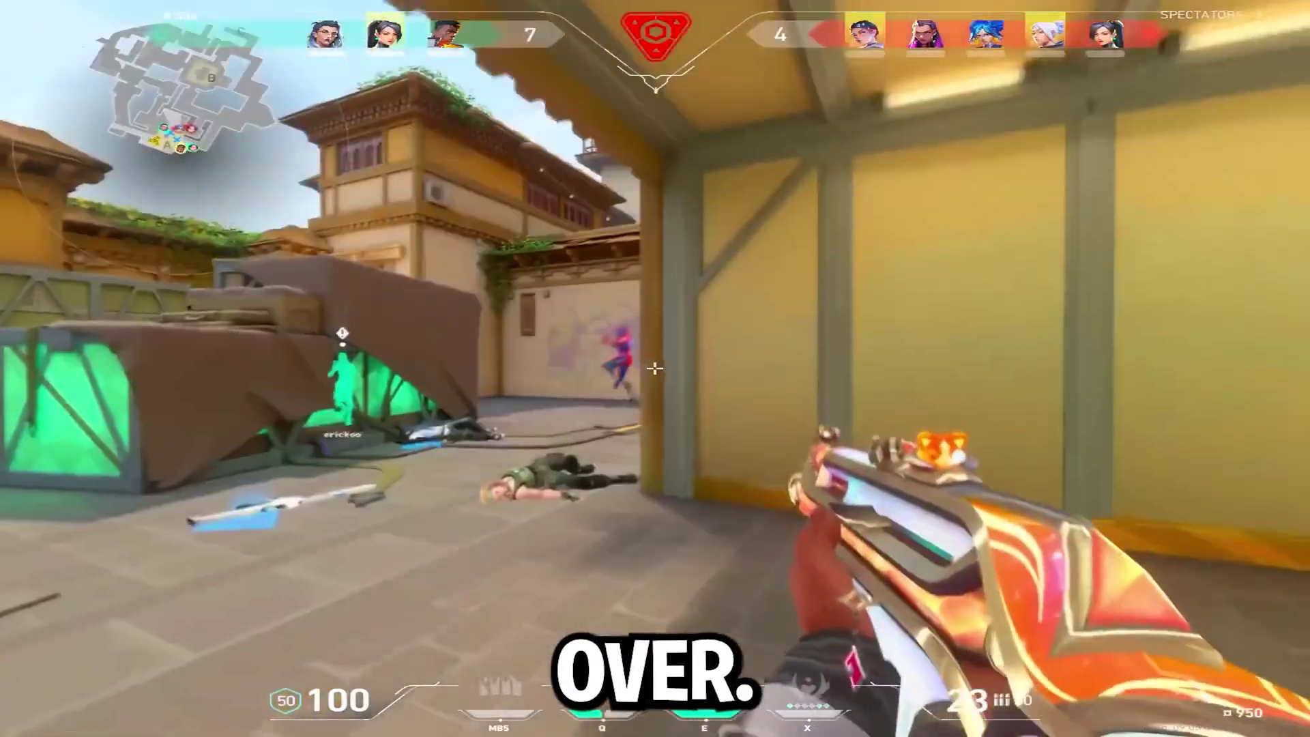
pyautogui.click(655, 368)
pyautogui.click(655, 368)
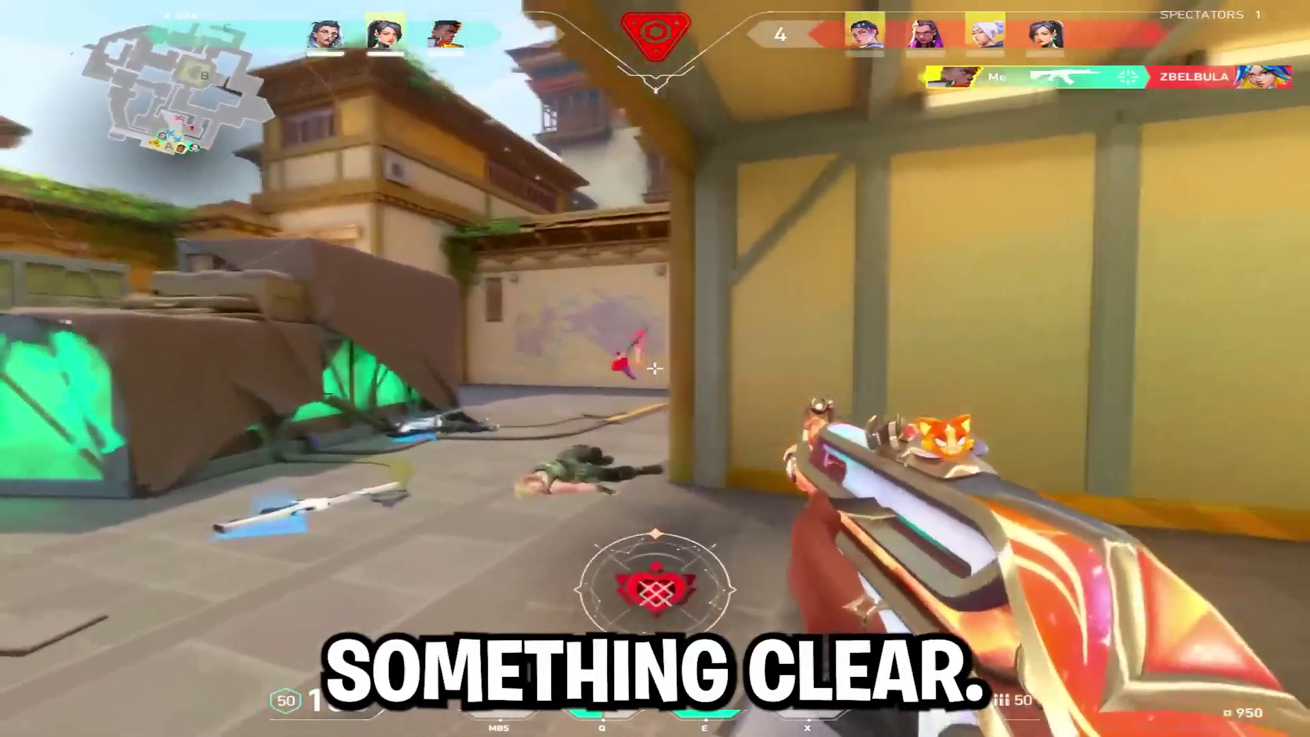
pyautogui.press('q')
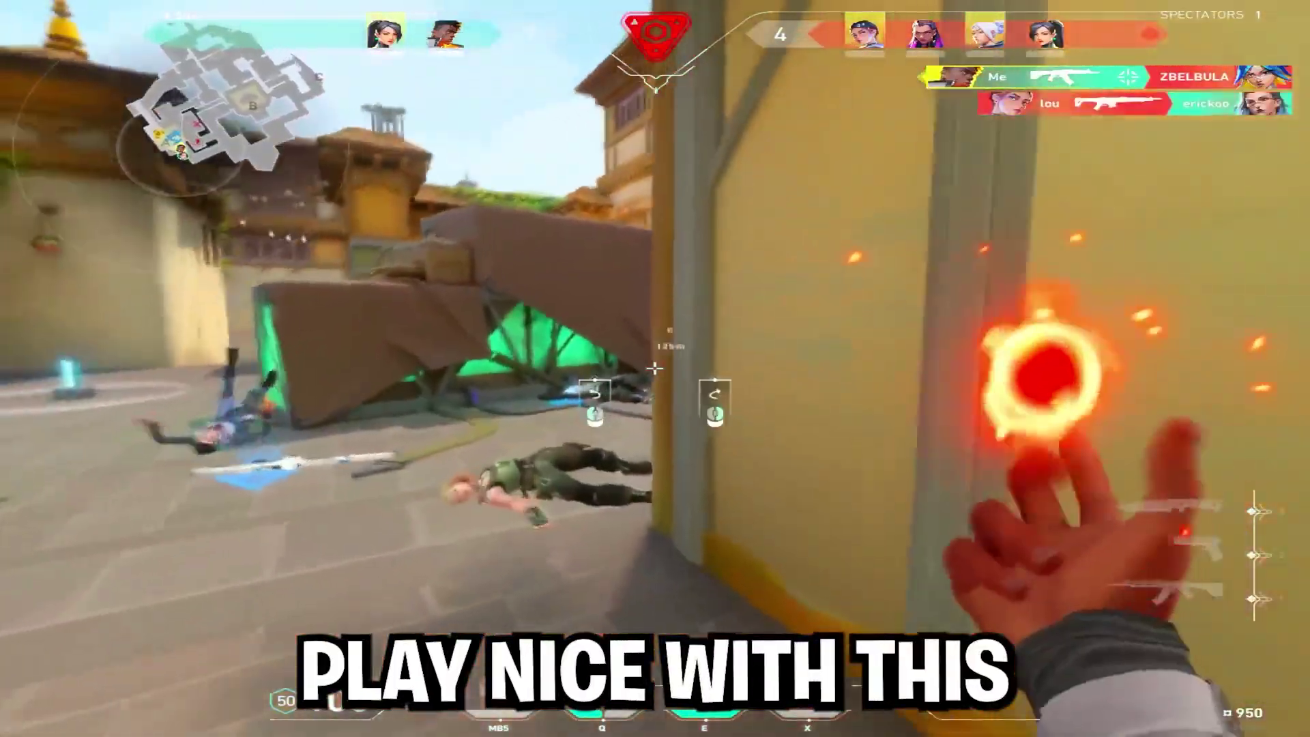
pyautogui.click(655, 369)
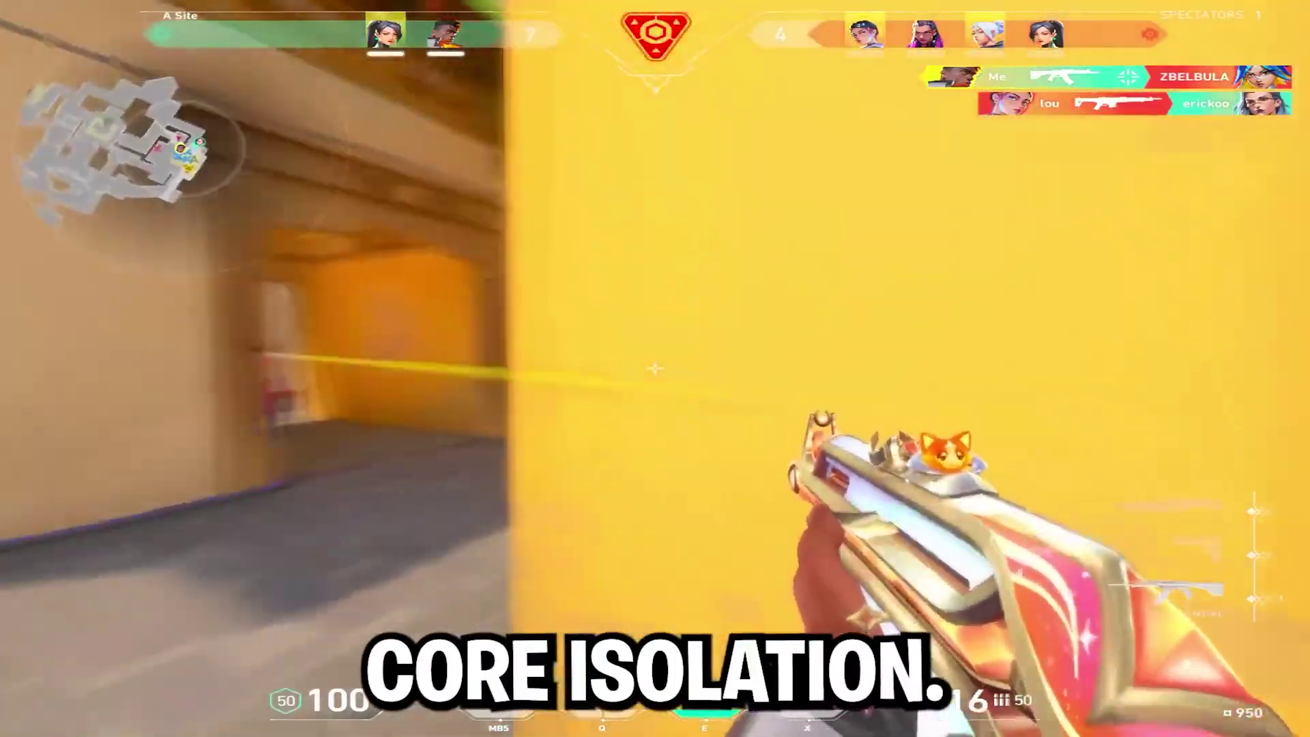
pyautogui.click(655, 369)
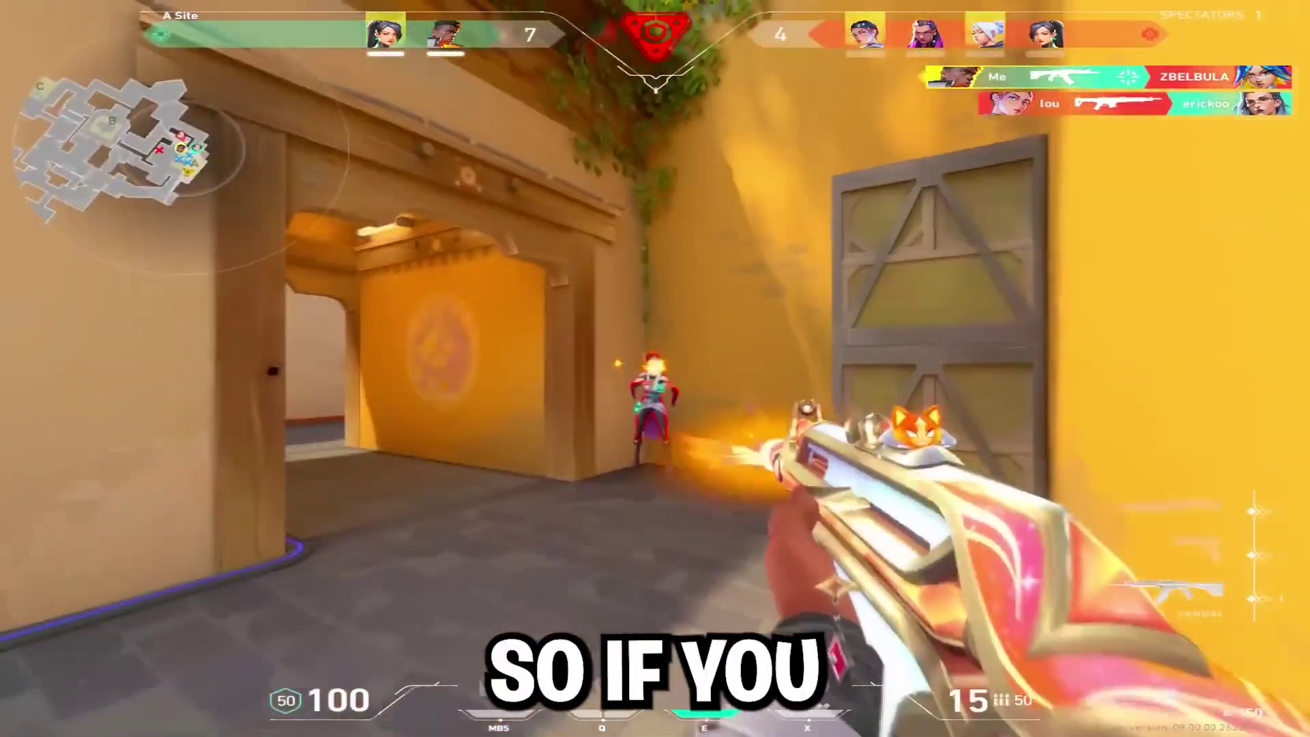
pyautogui.click(655, 369)
pyautogui.click(655, 368)
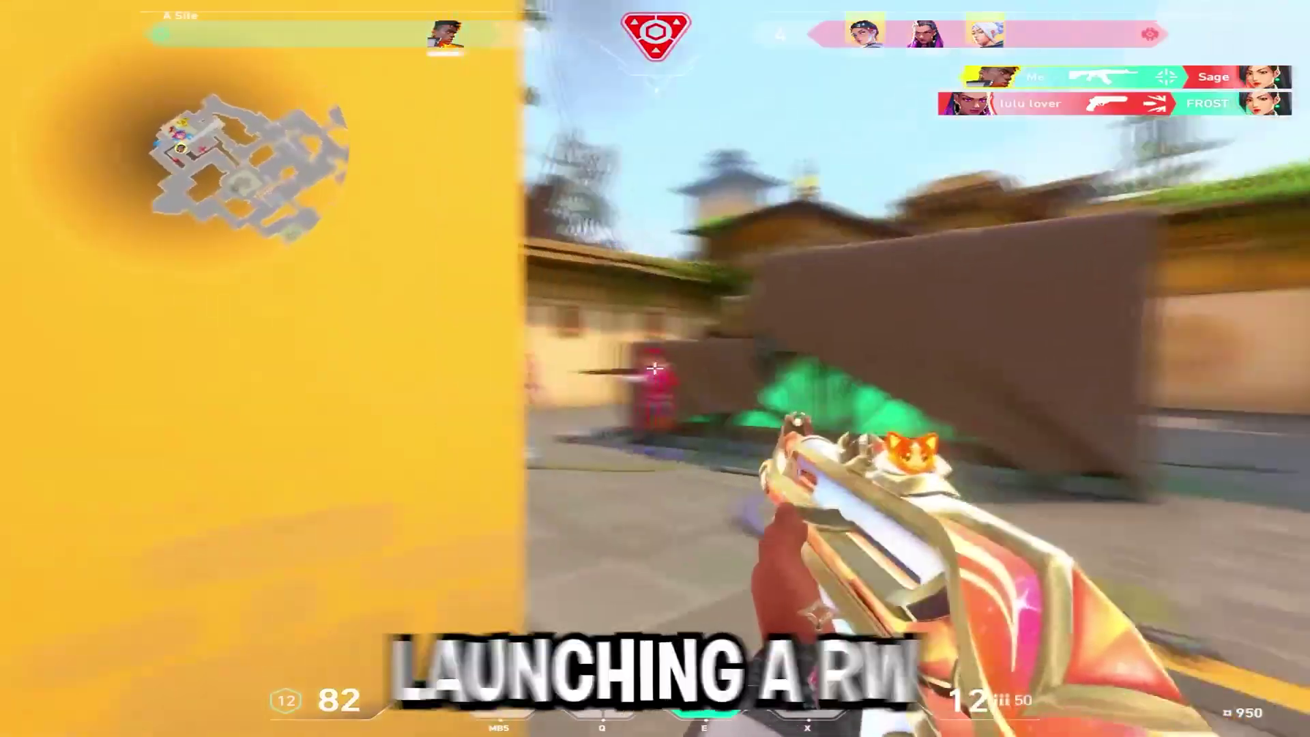
pyautogui.click(655, 368)
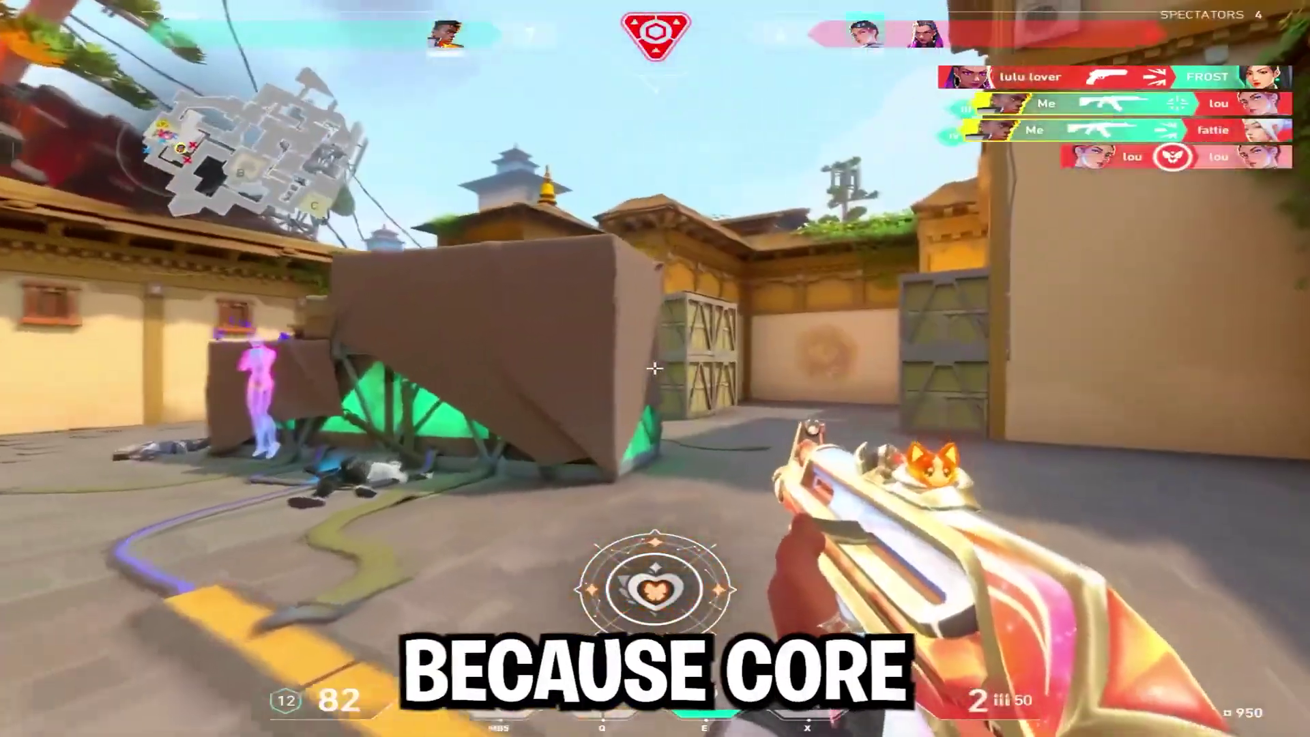
pyautogui.click(655, 369)
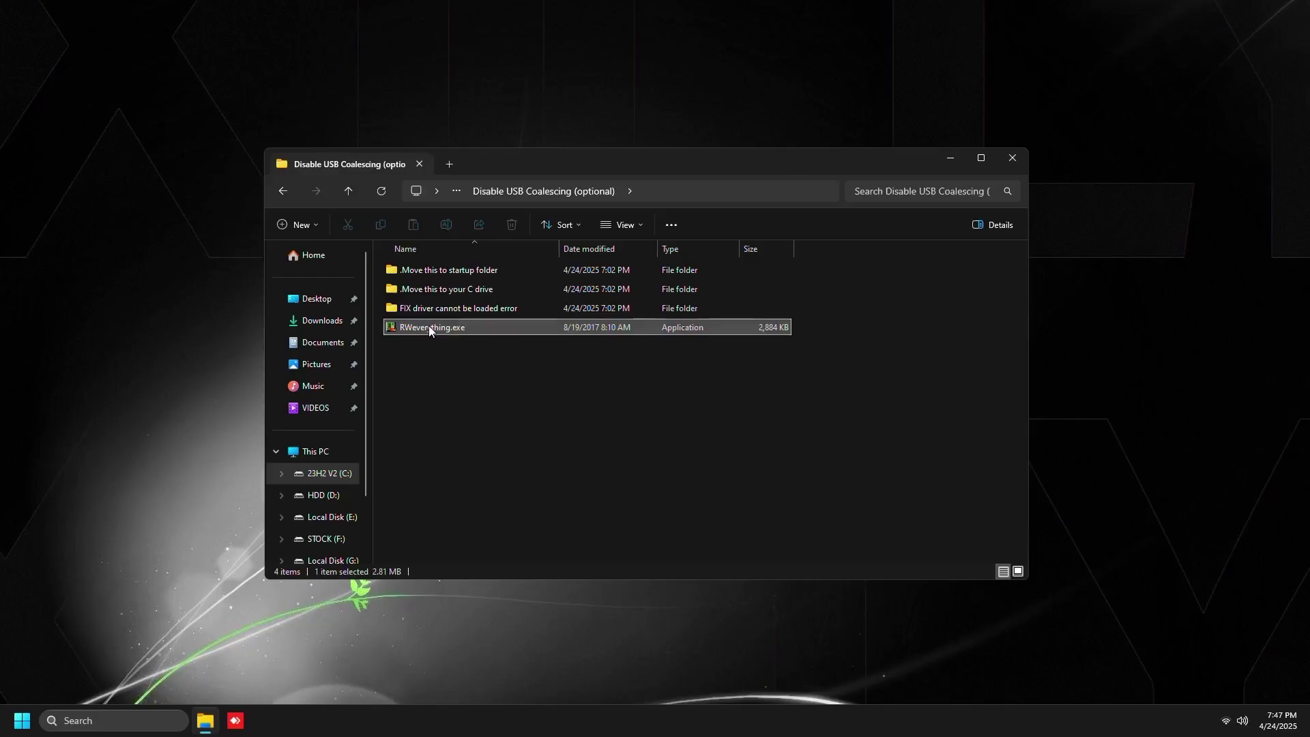
# Step: Run the RWeverything installer and merge the driver-loading fix .reg into the registry
pyautogui.doubleClick(428, 325)
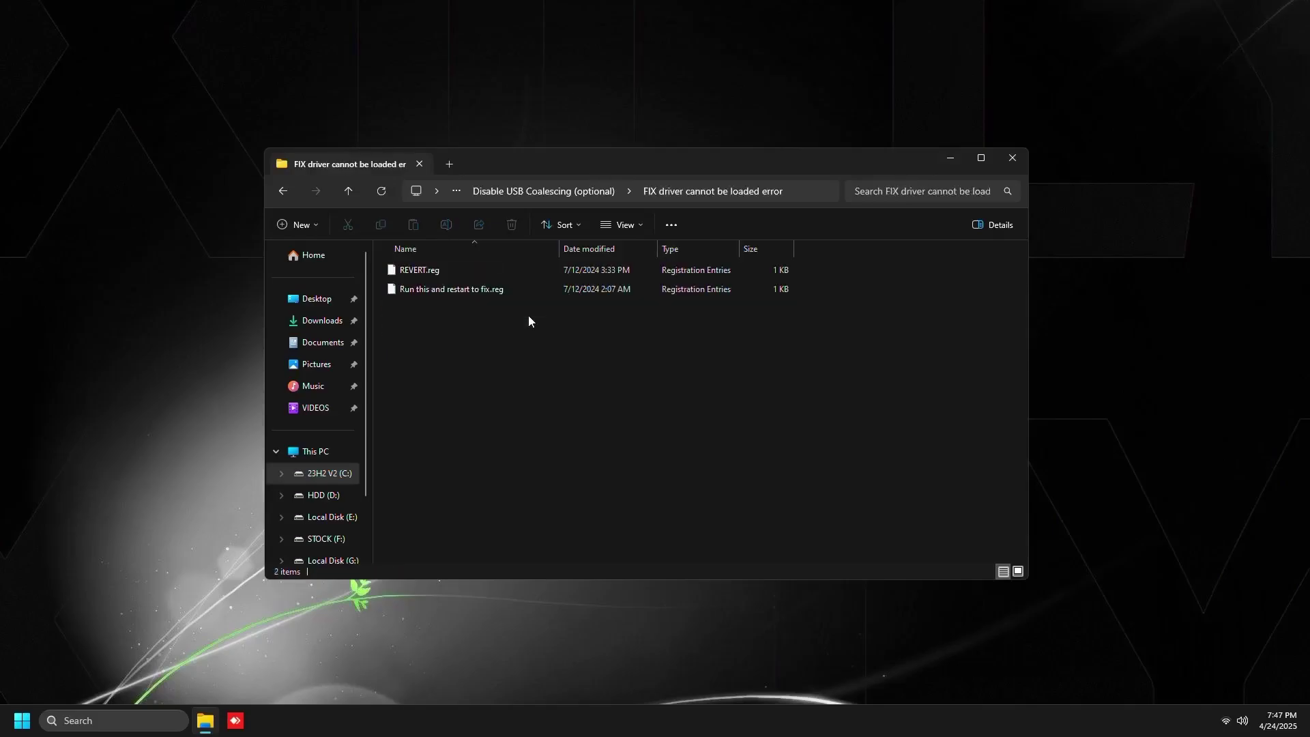
pyautogui.doubleClick(407, 292)
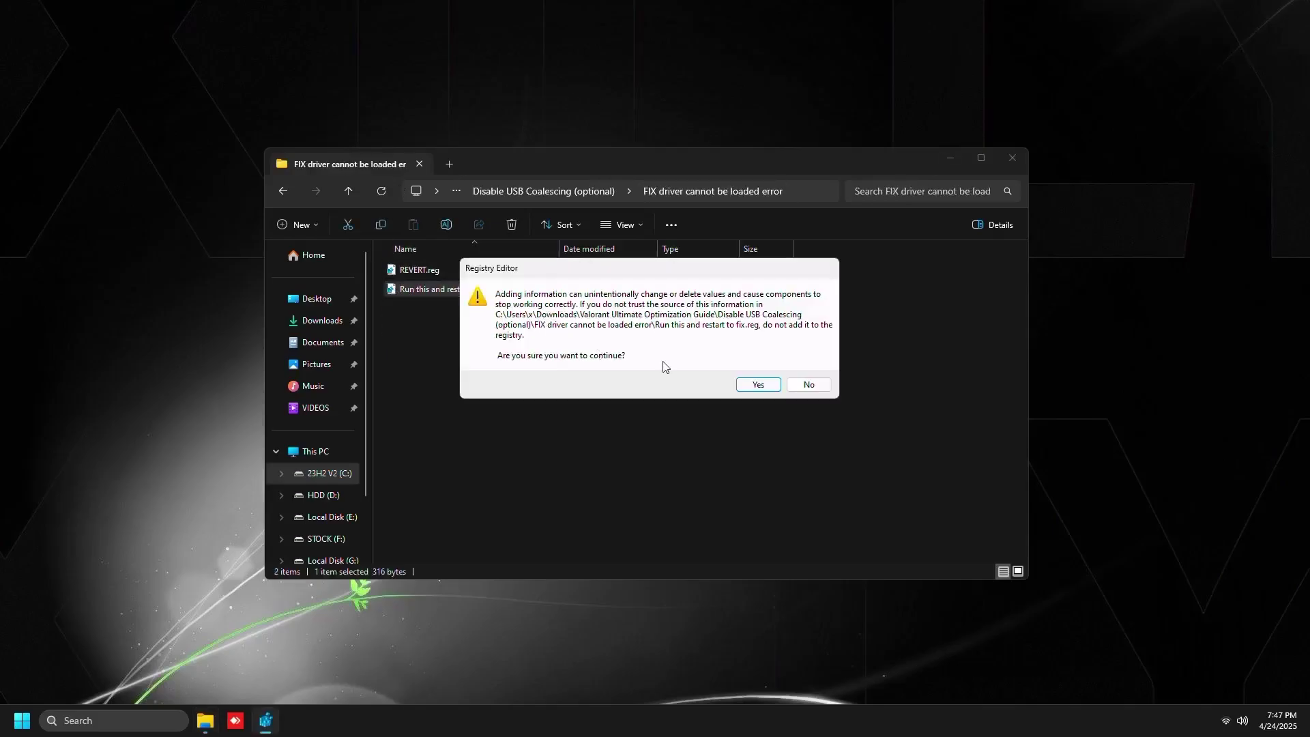
pyautogui.click(739, 383)
pyautogui.click(809, 364)
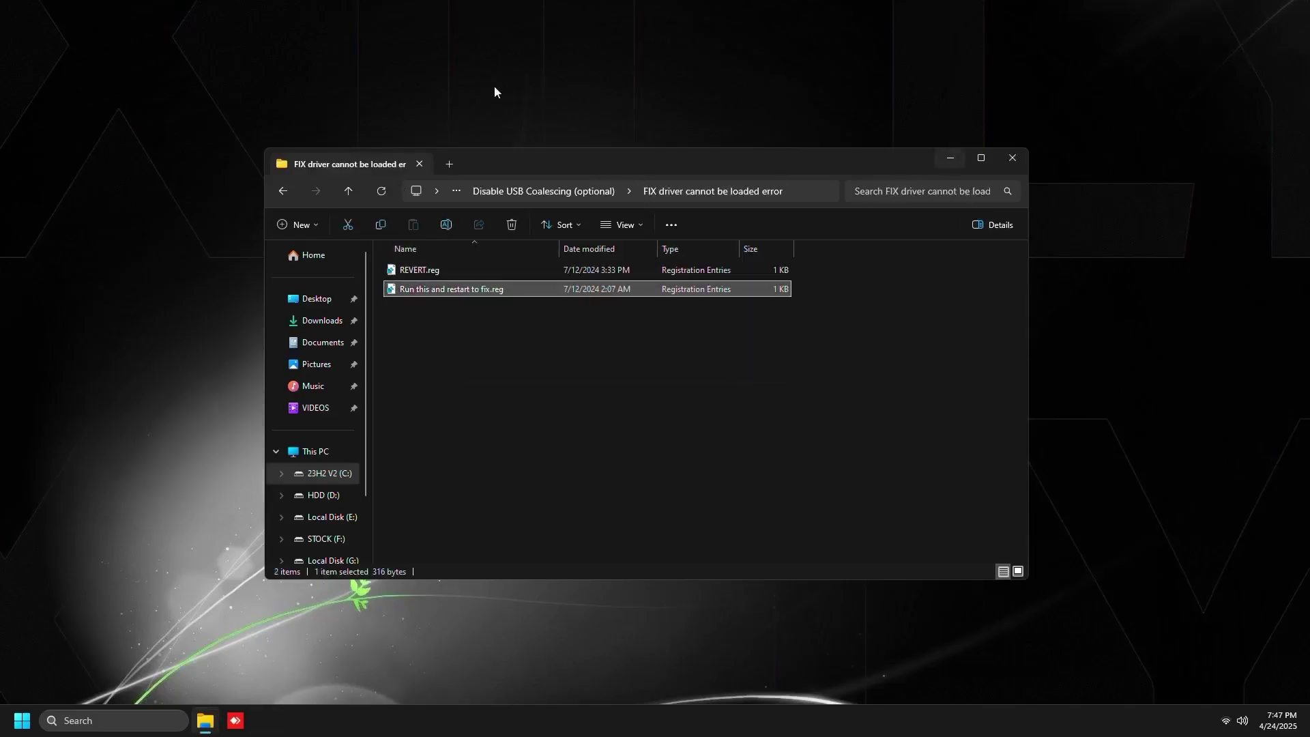
pyautogui.click(281, 186)
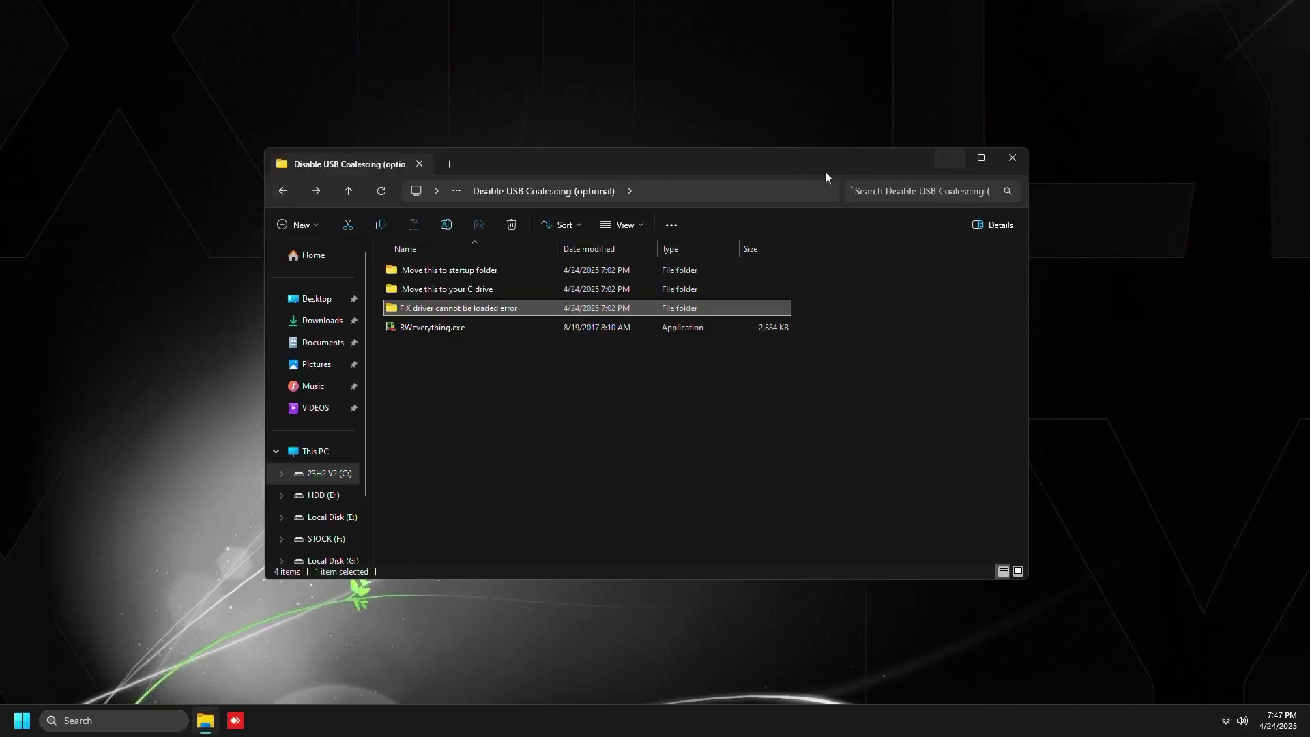
# Step: Move XHCI-IMOD-Interval.ps1 into the root of the 23H2 V2 (C:) drive
pyautogui.doubleClick(517, 288)
pyautogui.rightClick(508, 277)
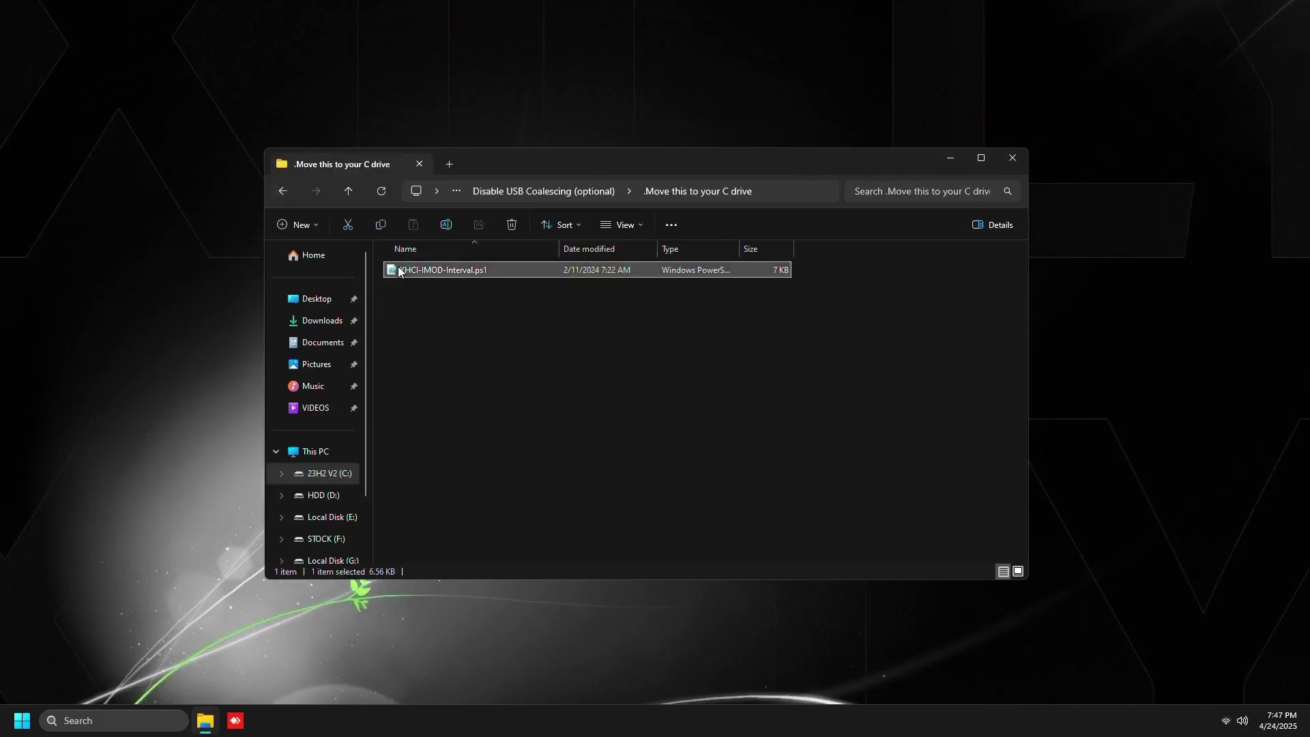
pyautogui.click(464, 421)
pyautogui.click(335, 454)
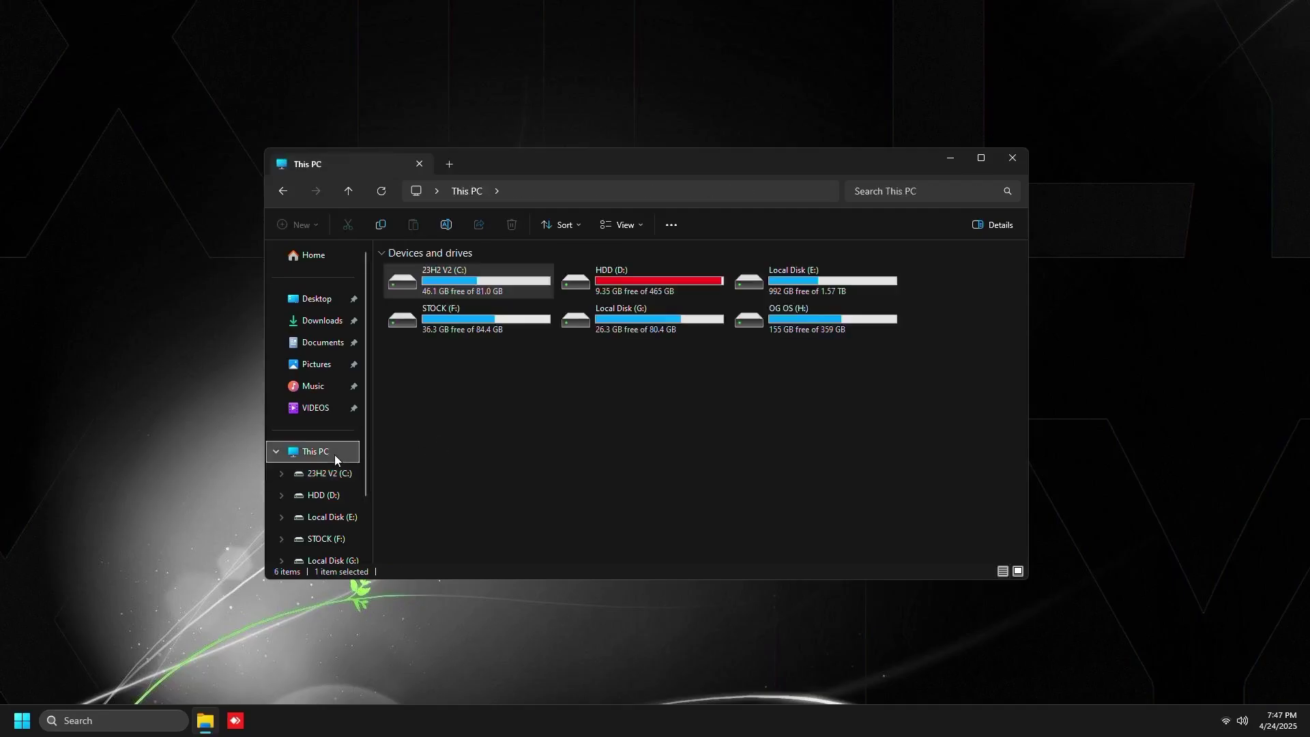
pyautogui.doubleClick(470, 292)
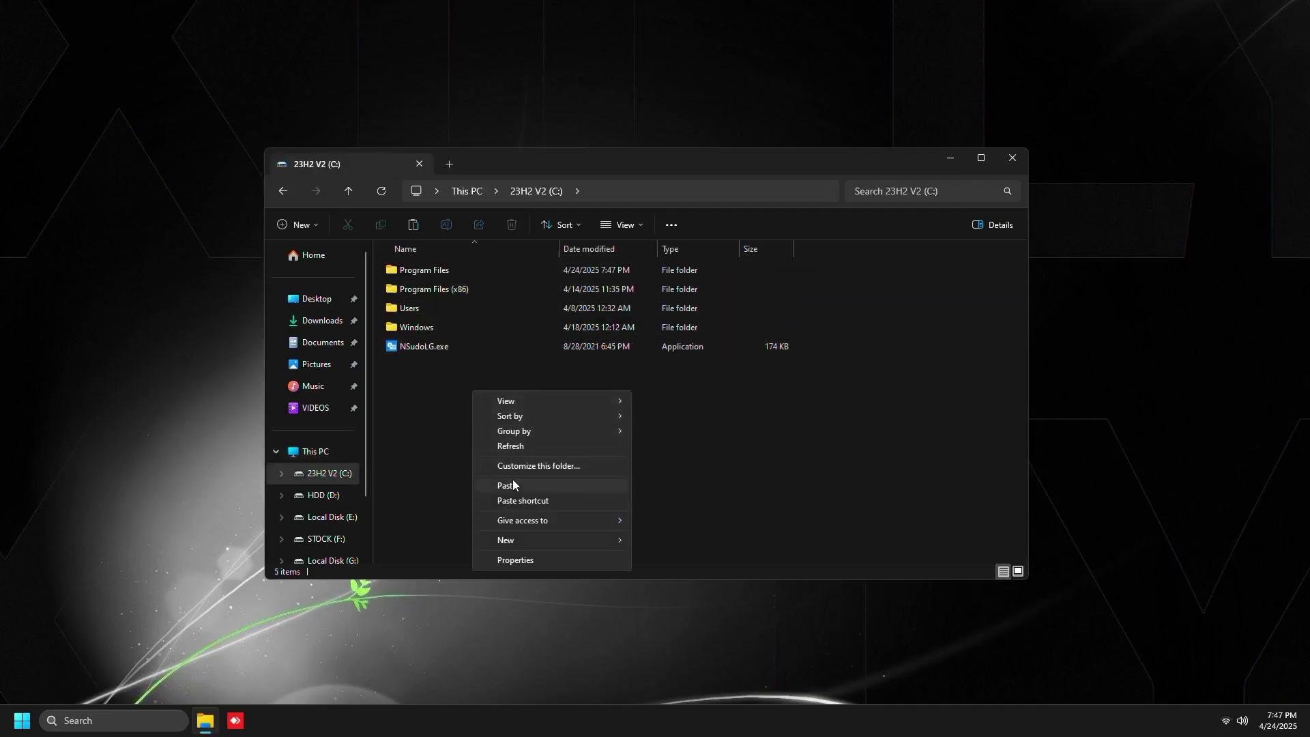
pyautogui.click(514, 483)
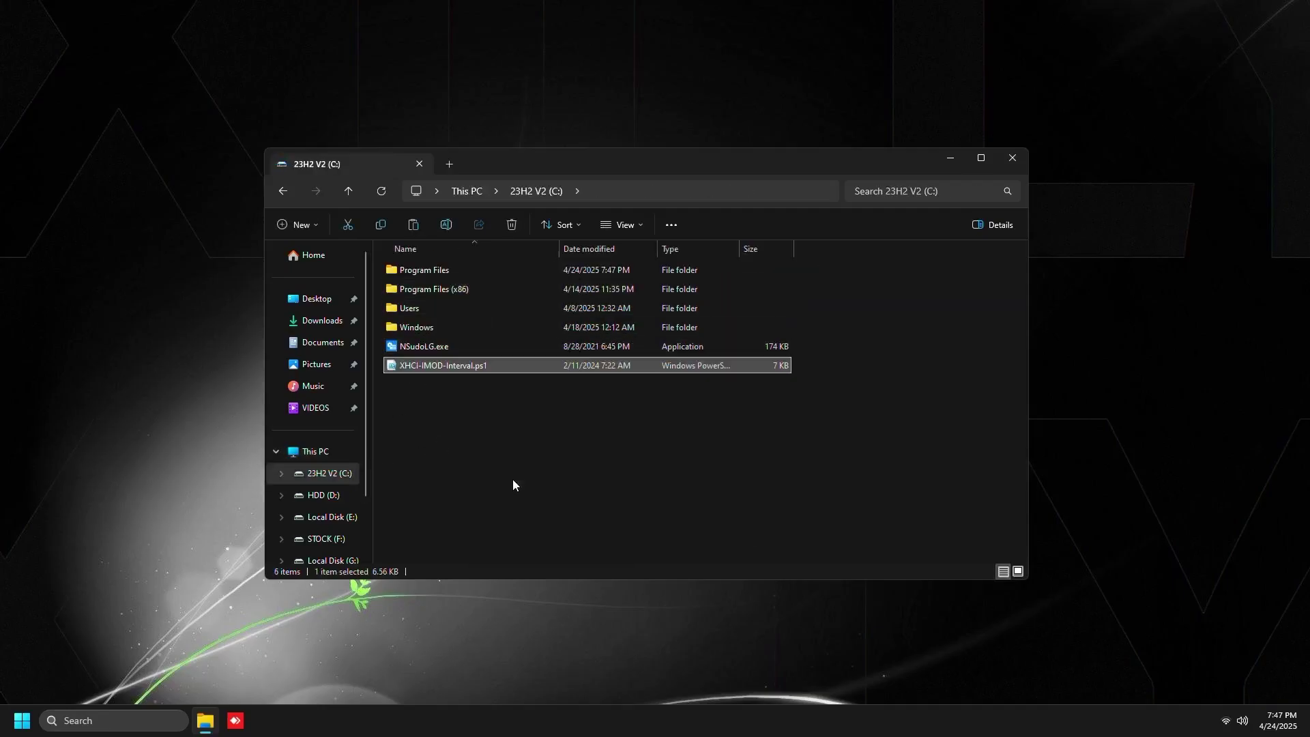
# Step: Copy Disable IMOD.bat from the folder meant for startup
pyautogui.click(279, 194)
pyautogui.click(280, 193)
pyautogui.click(280, 194)
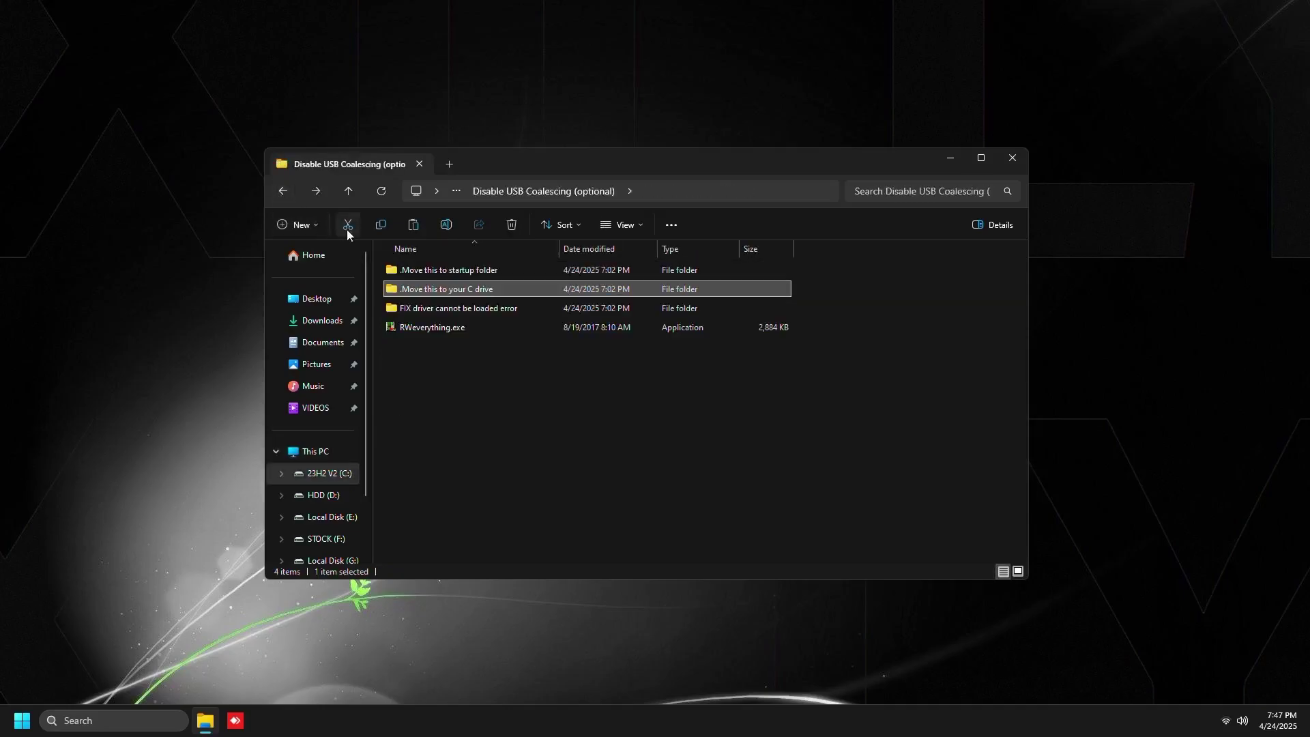
pyautogui.doubleClick(426, 270)
pyautogui.rightClick(425, 270)
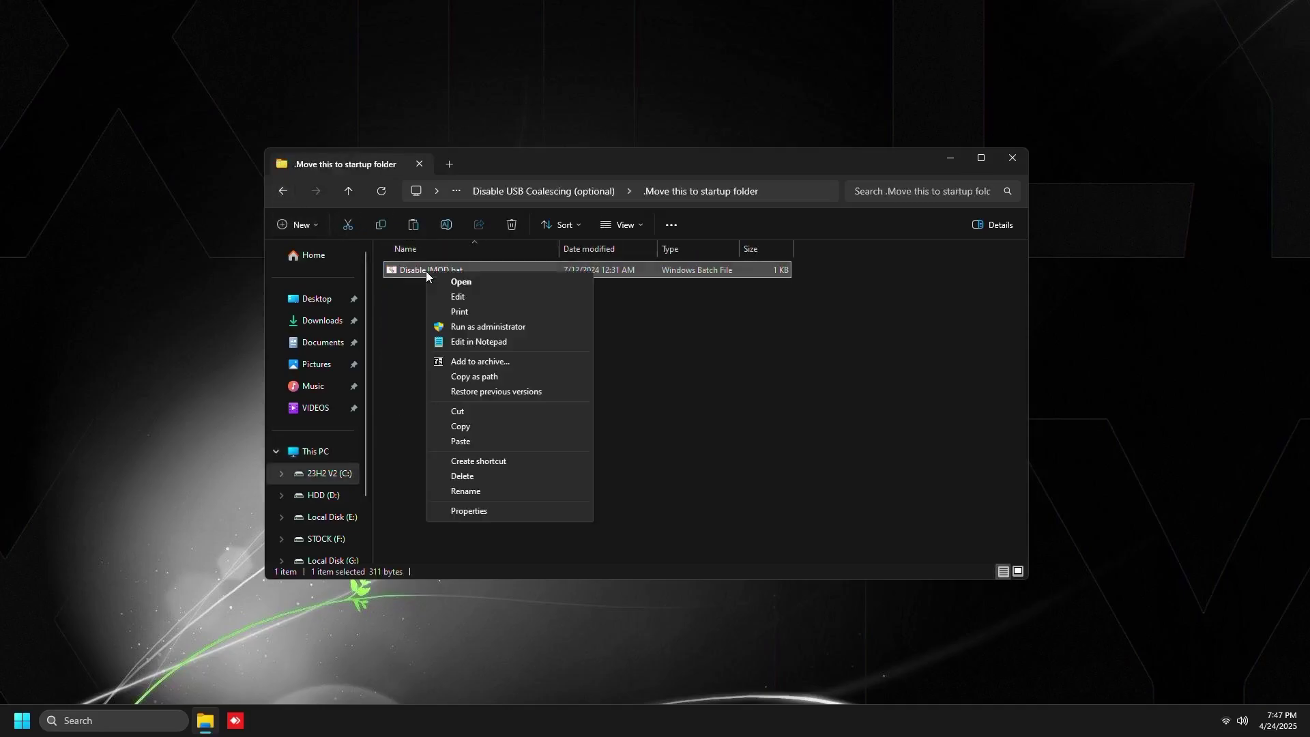
pyautogui.click(481, 432)
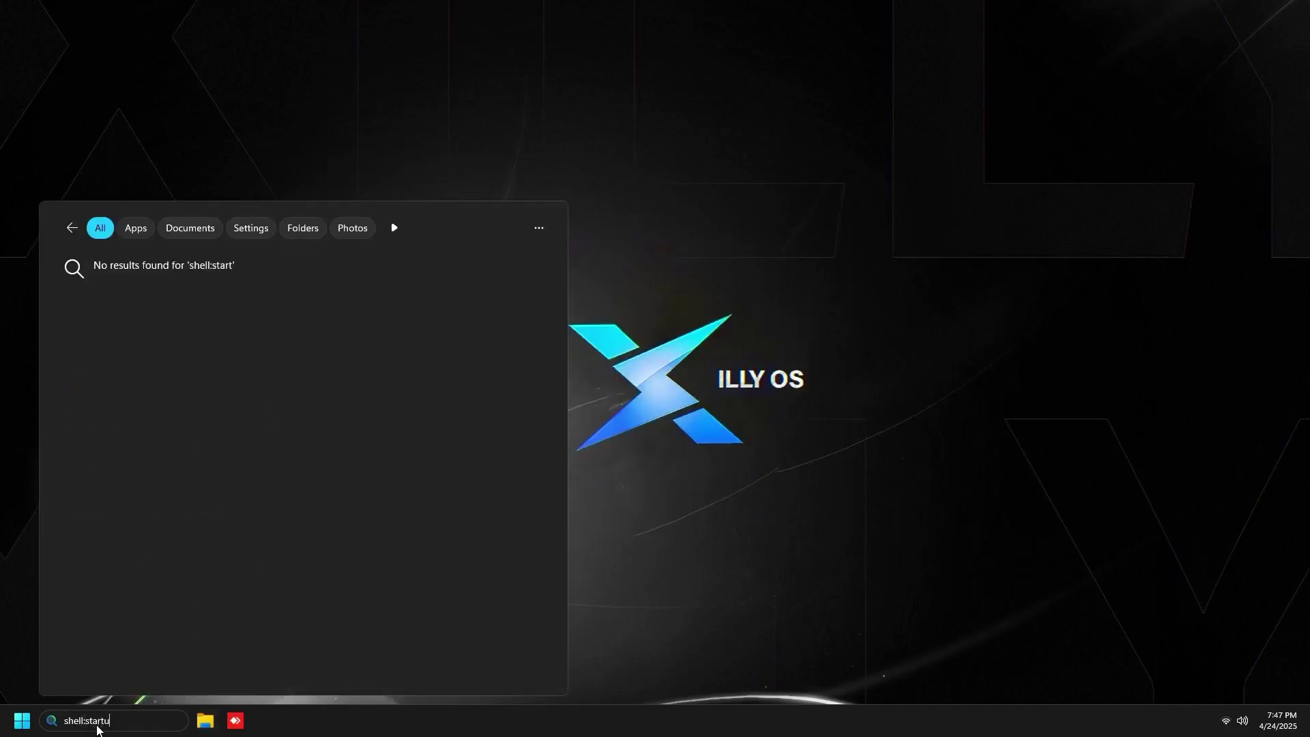
# Step: Open shell:startup from the Run dialog and paste Disable IMOD.bat there
pyautogui.press('super')
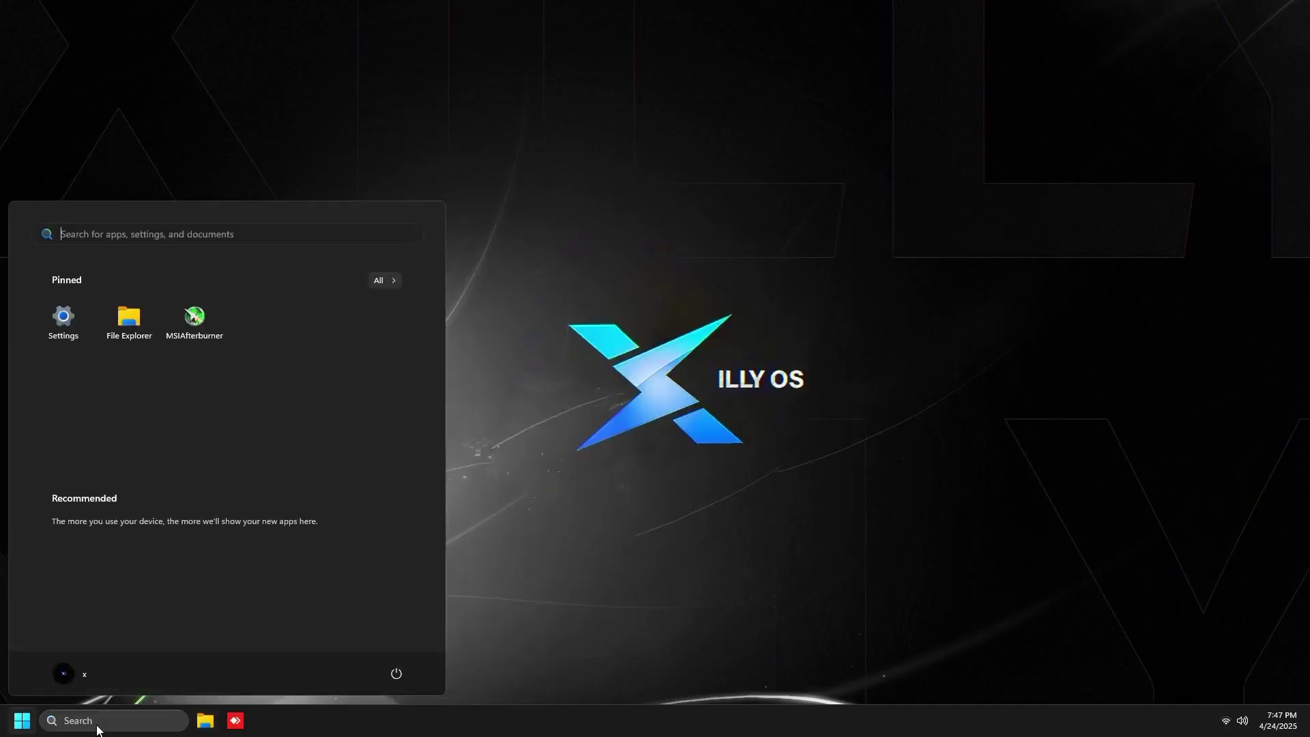
pyautogui.press('super+r')
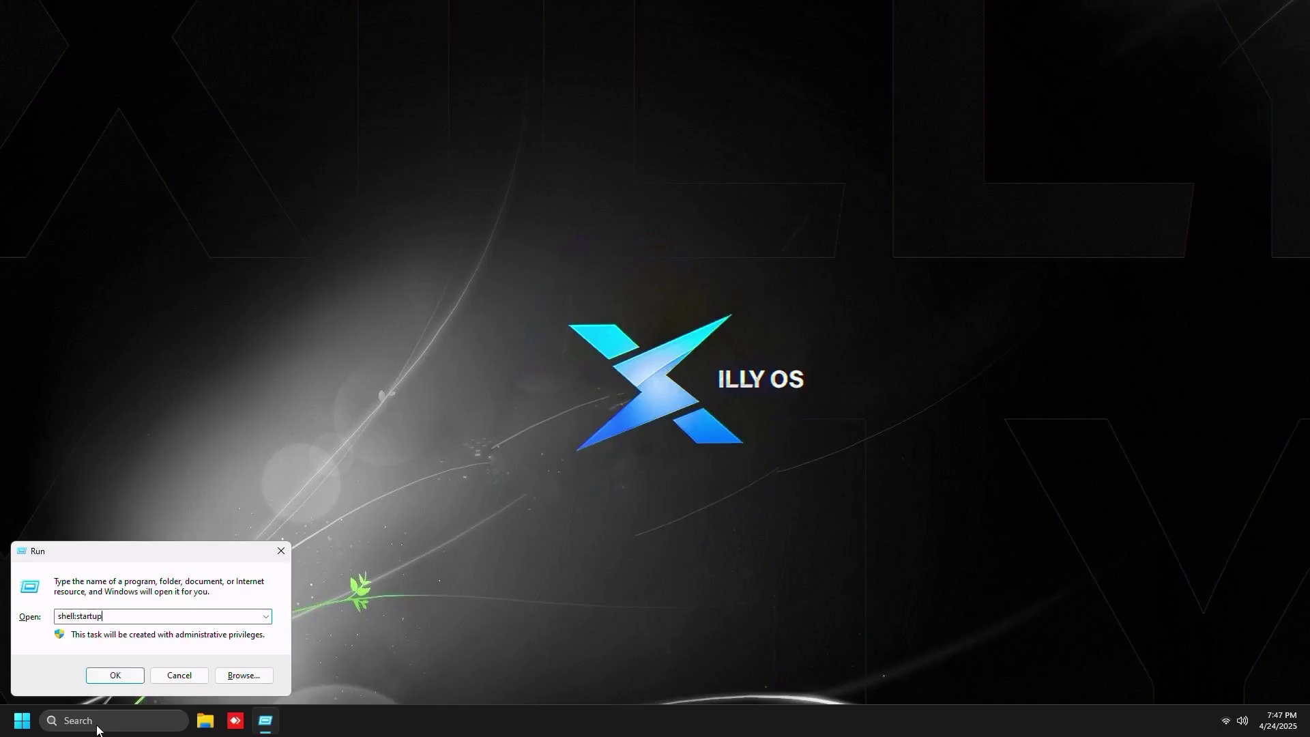
pyautogui.press('Return')
pyautogui.rightClick(629, 350)
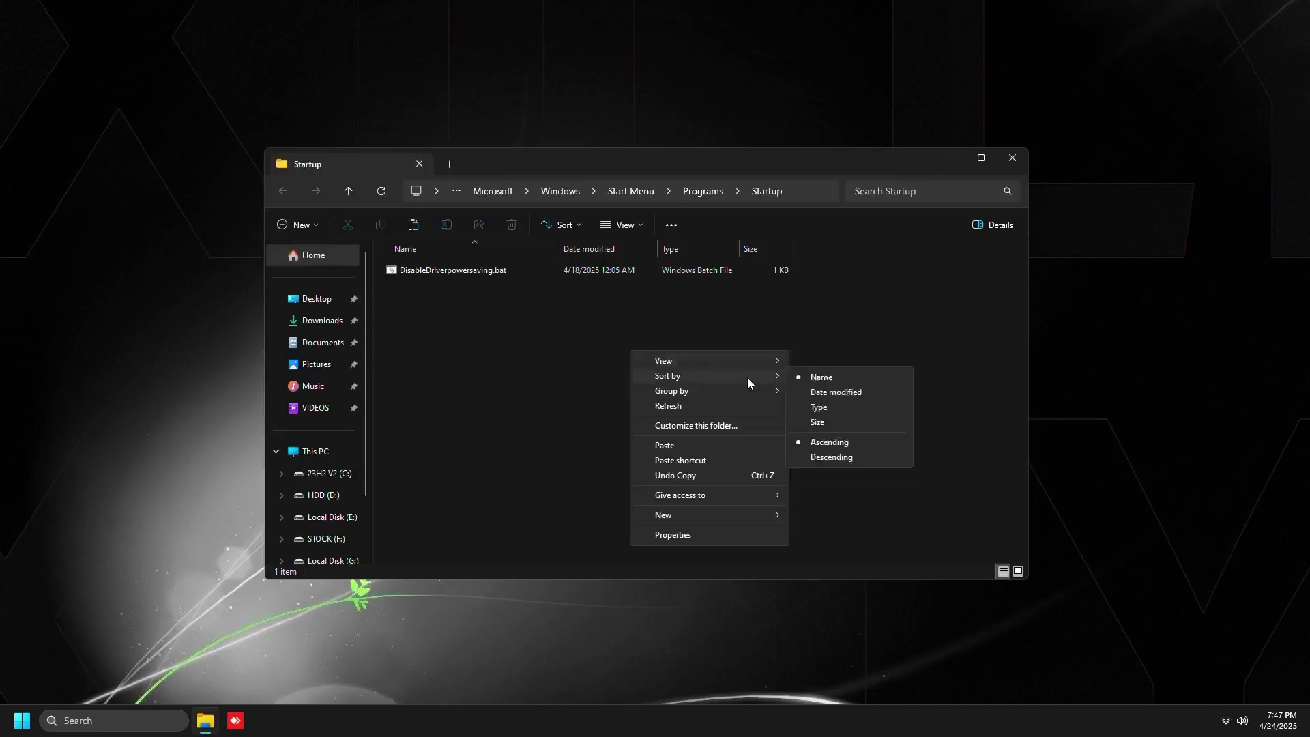
pyautogui.click(758, 445)
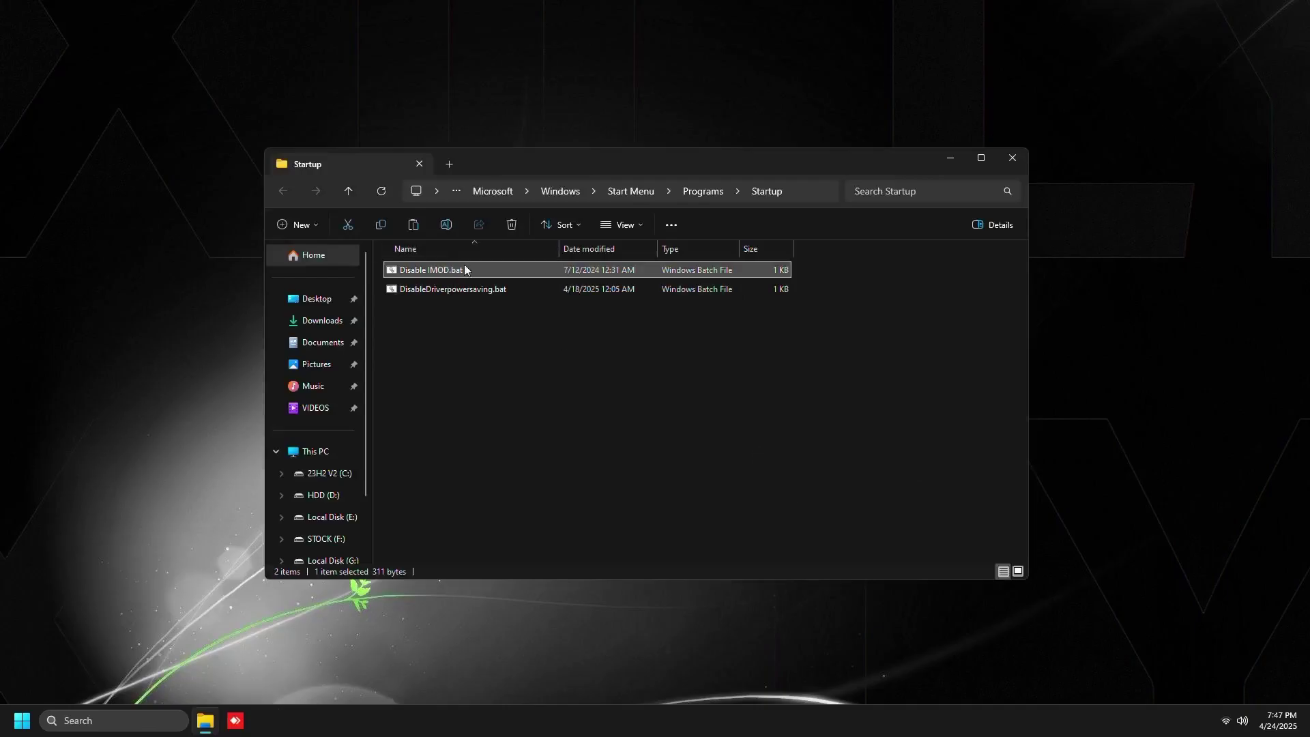